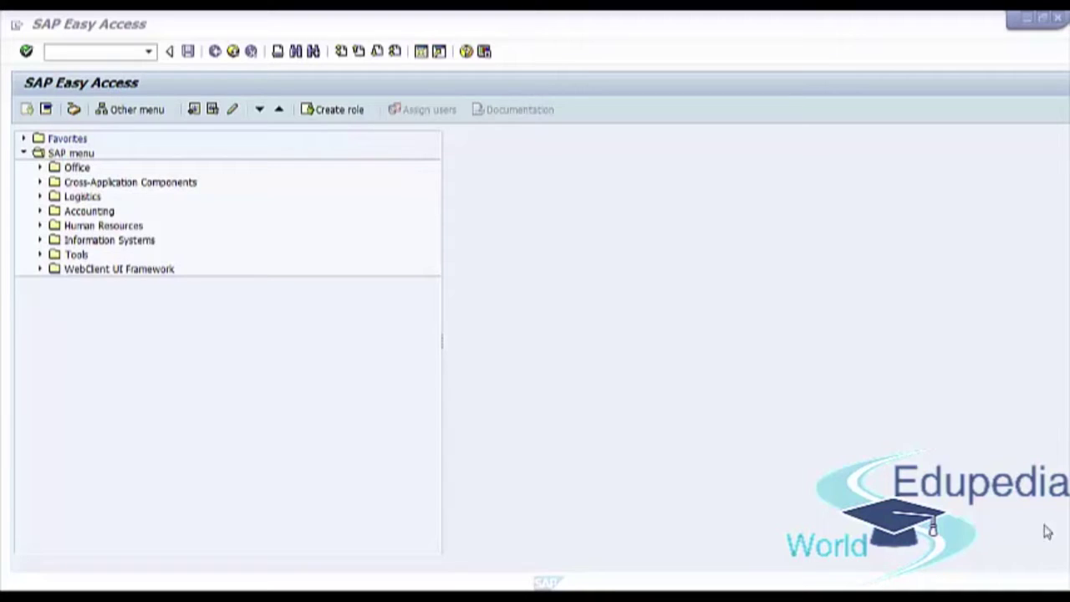
Expand Tools > ABAP Workbench > Utilities > SAP Query and launch SQ02 InfoSets
click(74, 154)
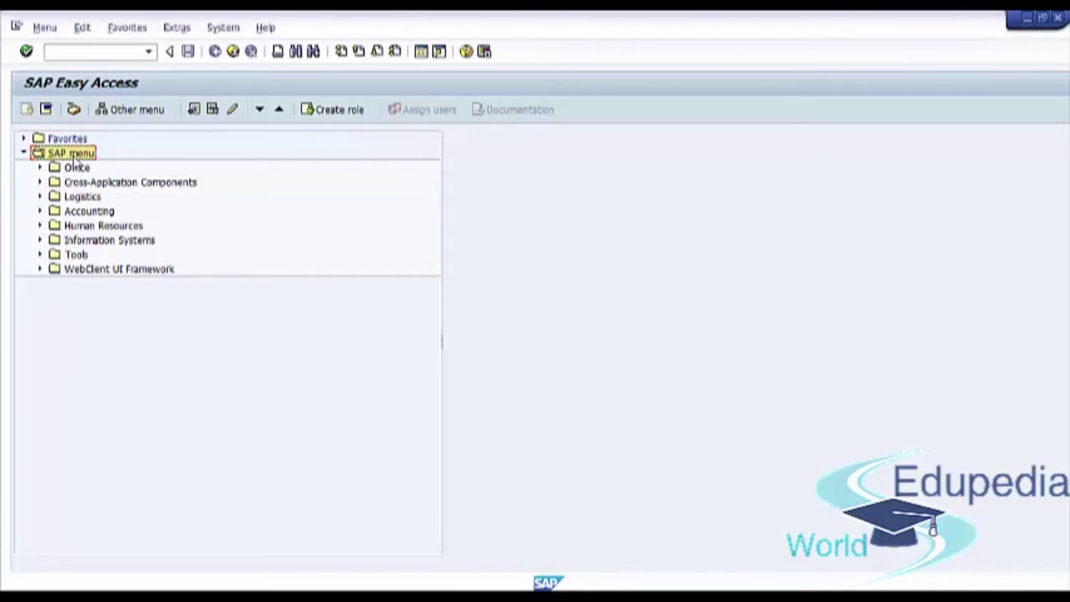
click(73, 254)
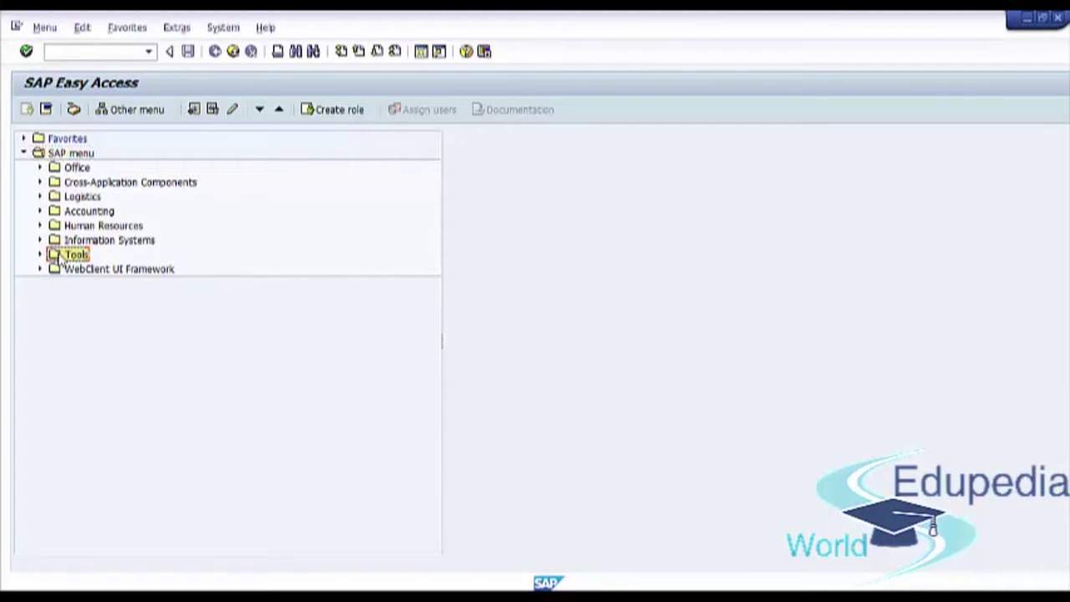
click(40, 255)
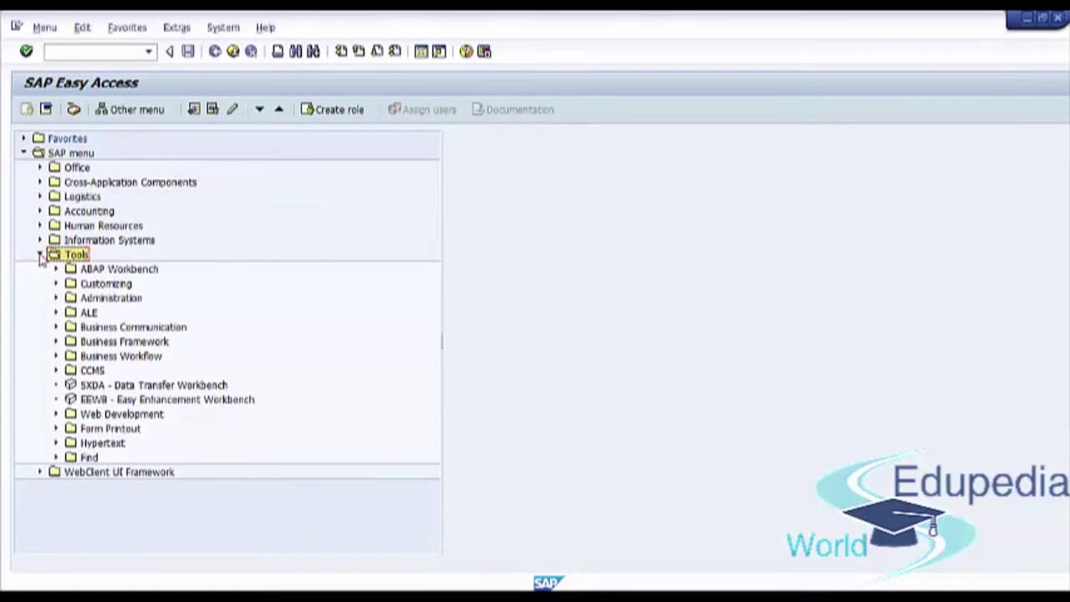
click(88, 270)
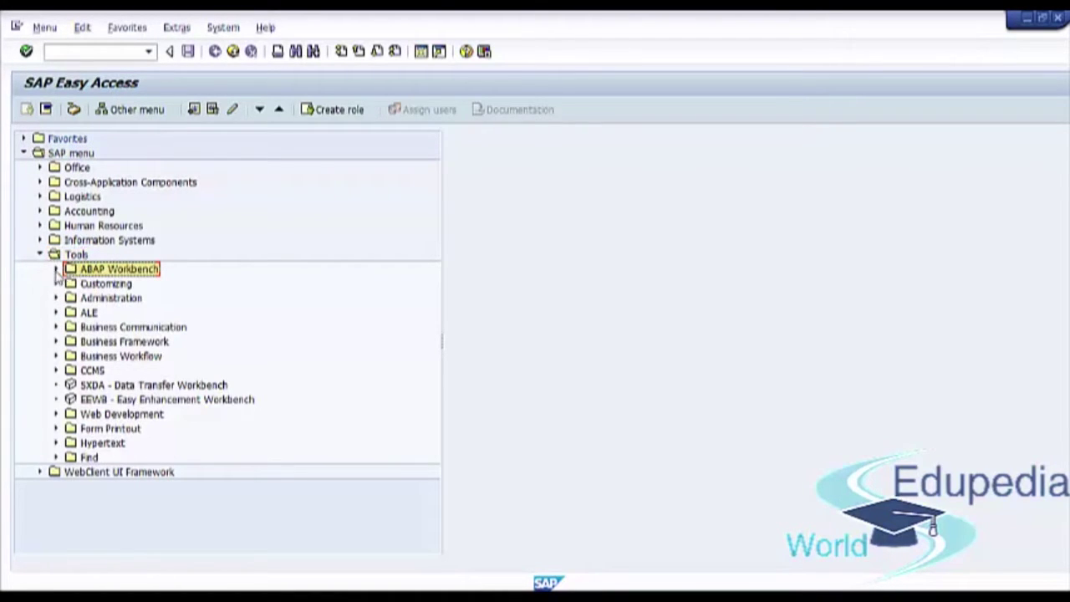
click(56, 269)
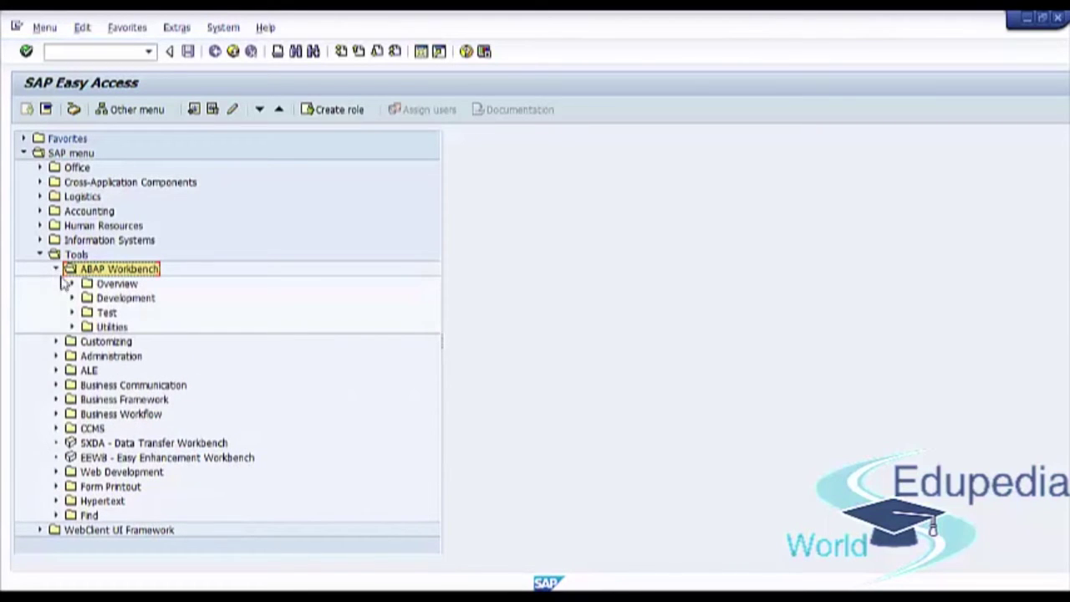
click(109, 329)
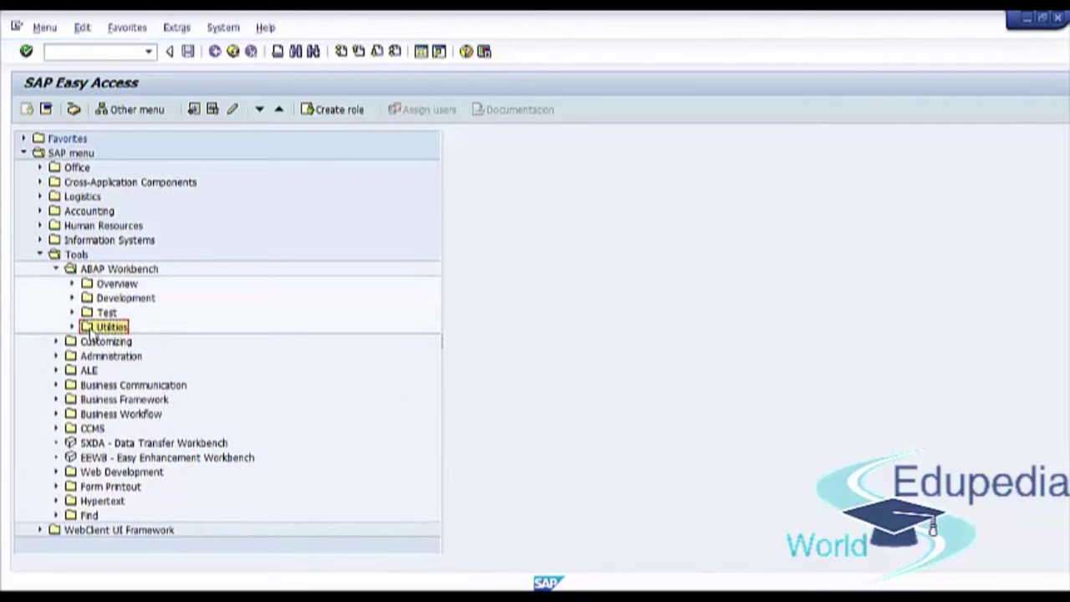
click(72, 327)
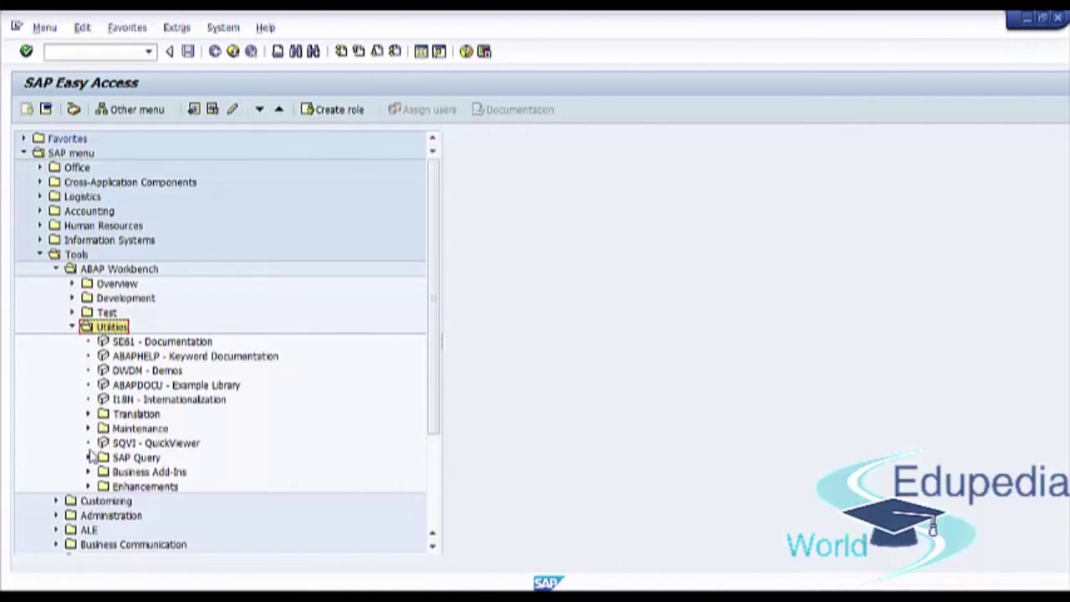
click(123, 461)
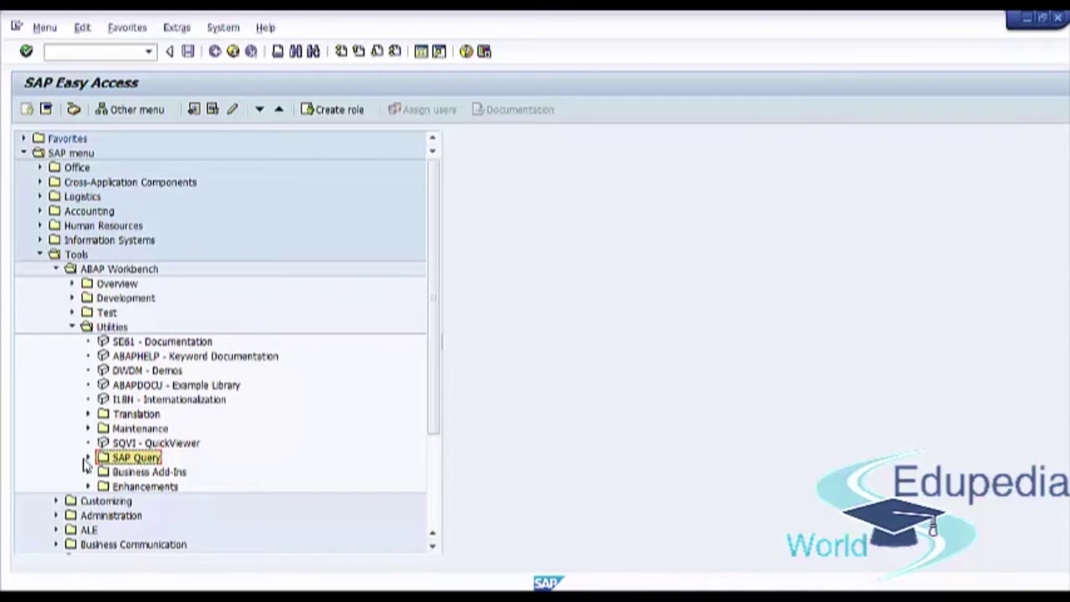
click(86, 459)
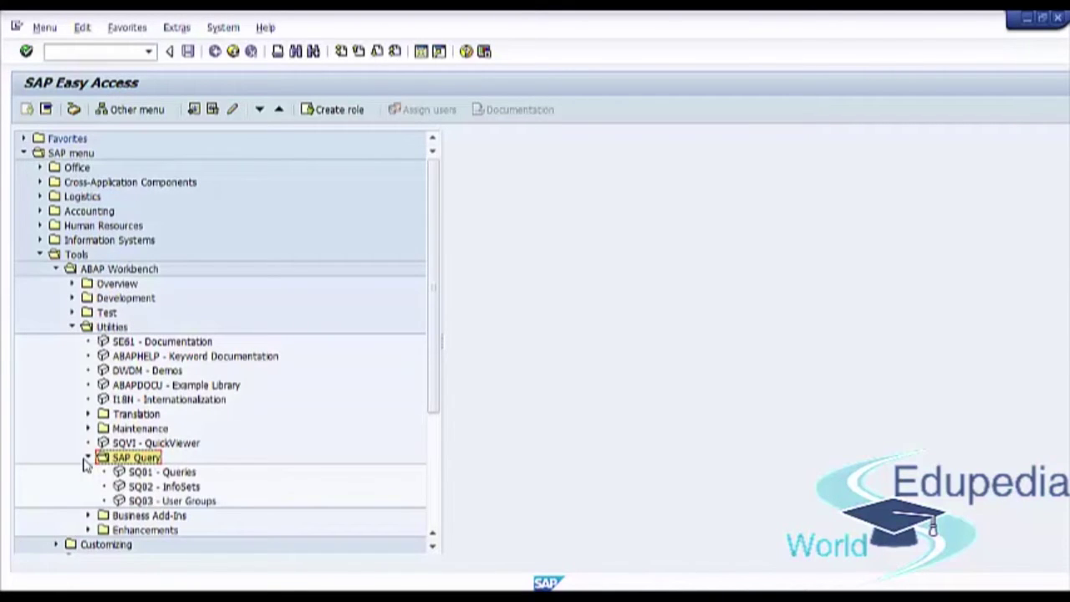
click(172, 488)
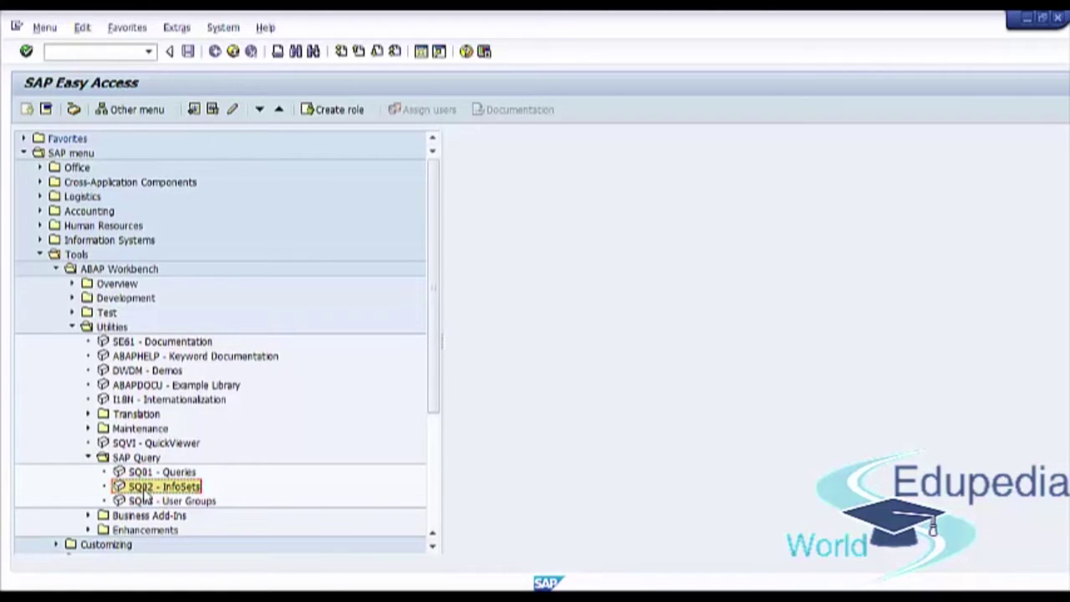
double_click(143, 492)
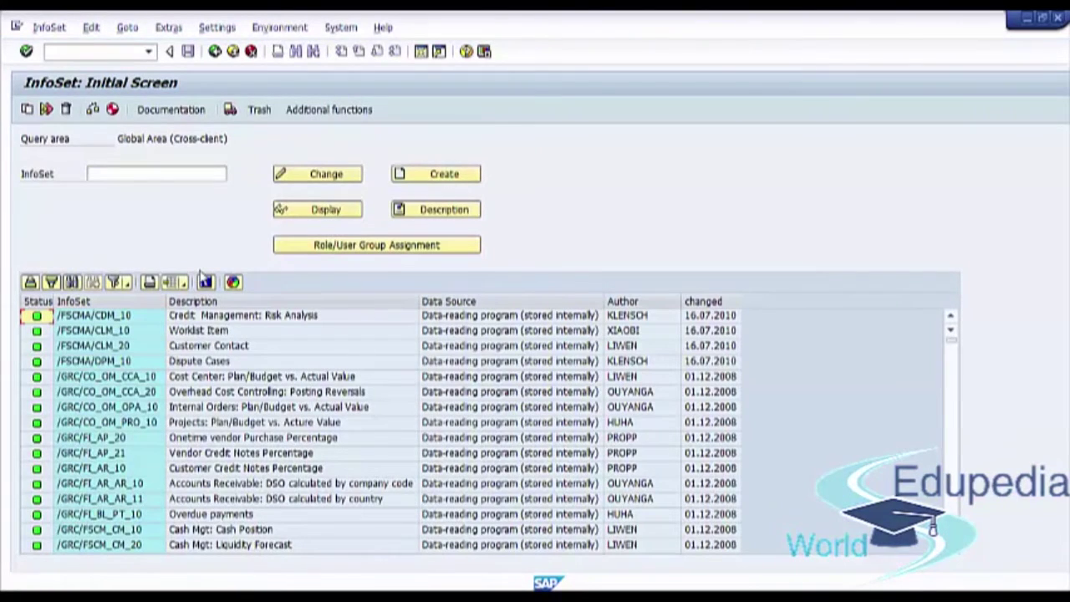
Enter TEST as the InfoSet name and start creating it
click(143, 176)
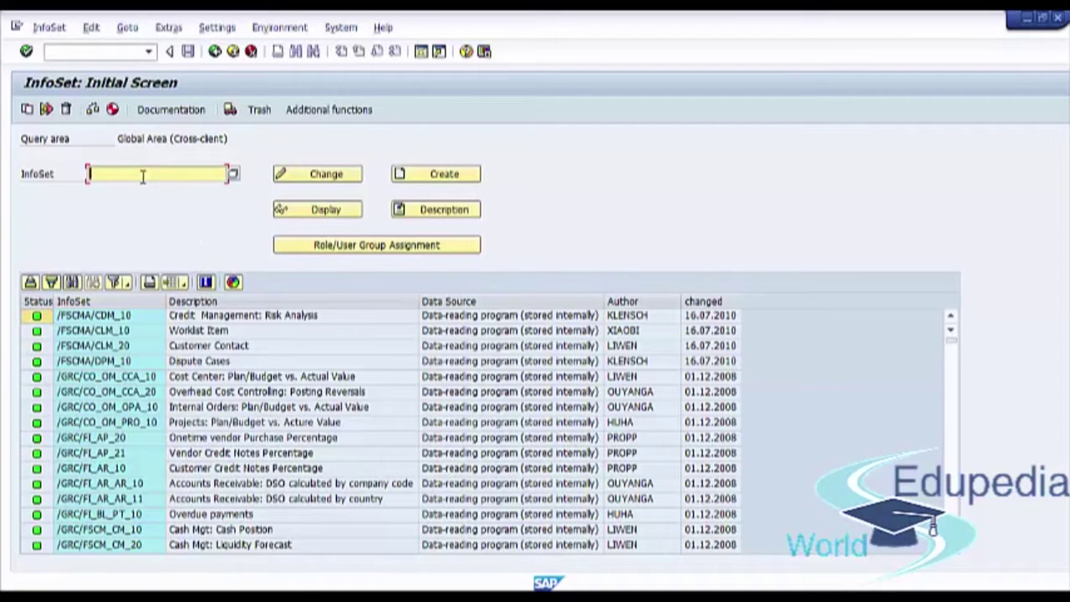
text(TEST)
click(433, 178)
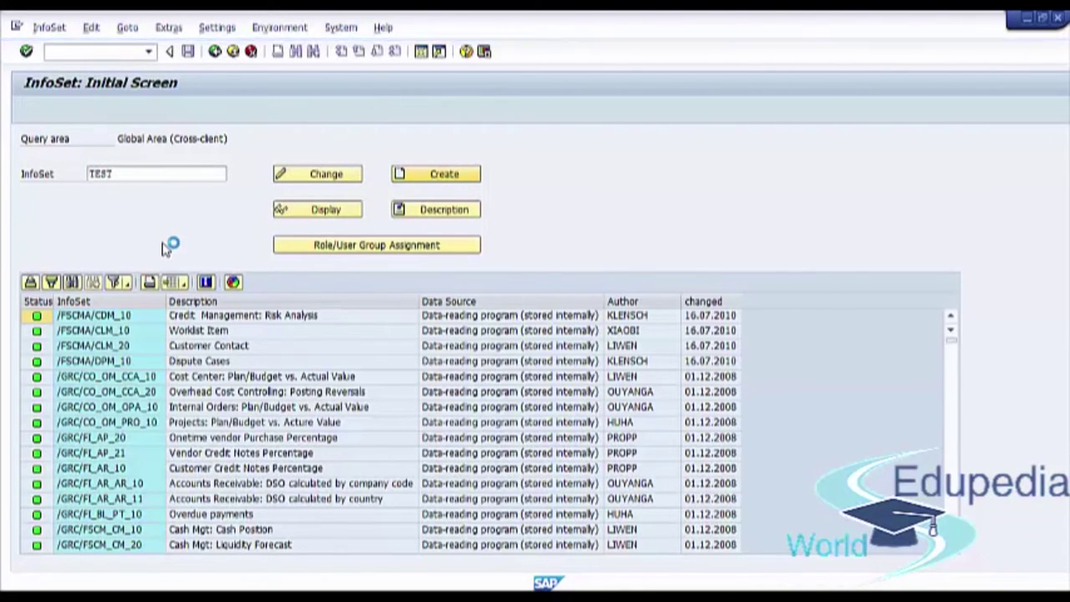
Title the InfoSet TEST and base its table join on billing header table VBRK
drag(231, 143, 292, 199)
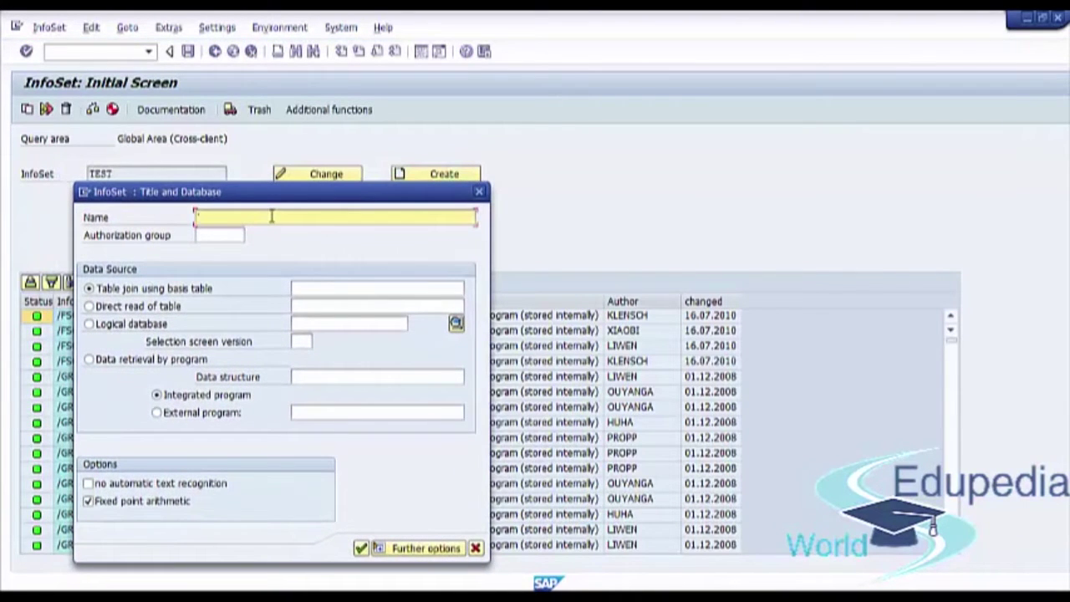
text(TEST)
click(306, 288)
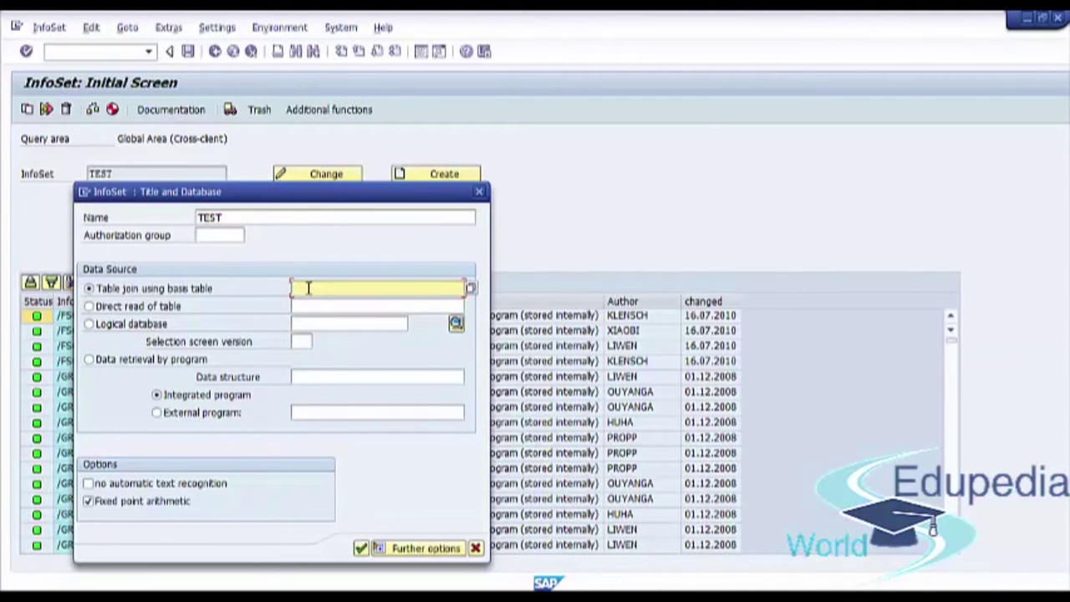
text(VB)
text(A)
text(AK)
click(361, 549)
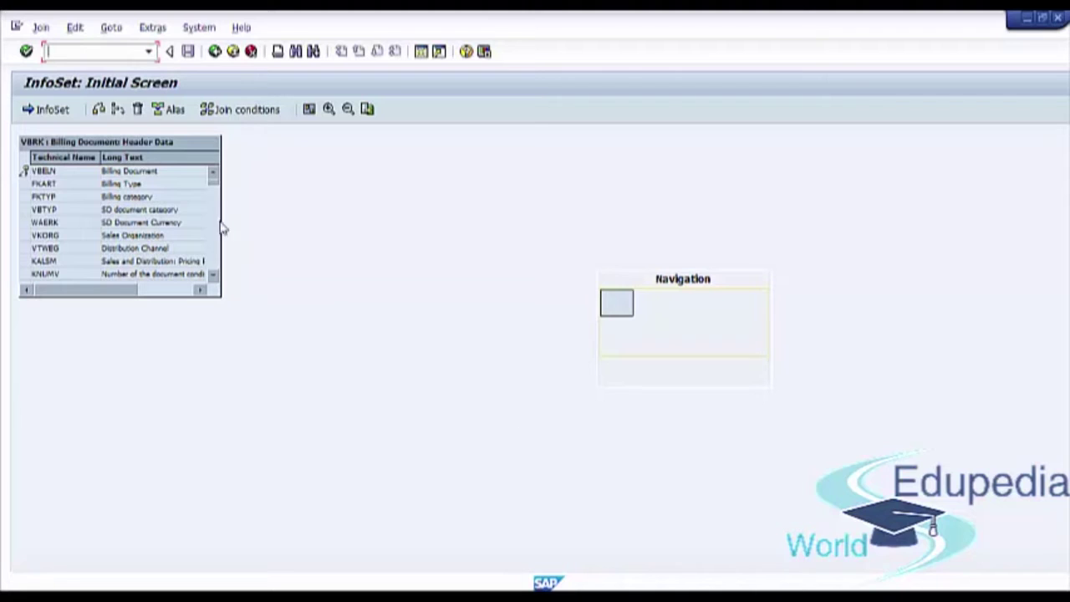
Insert billing item table VBRP into the join via Edit > Insert table
click(77, 29)
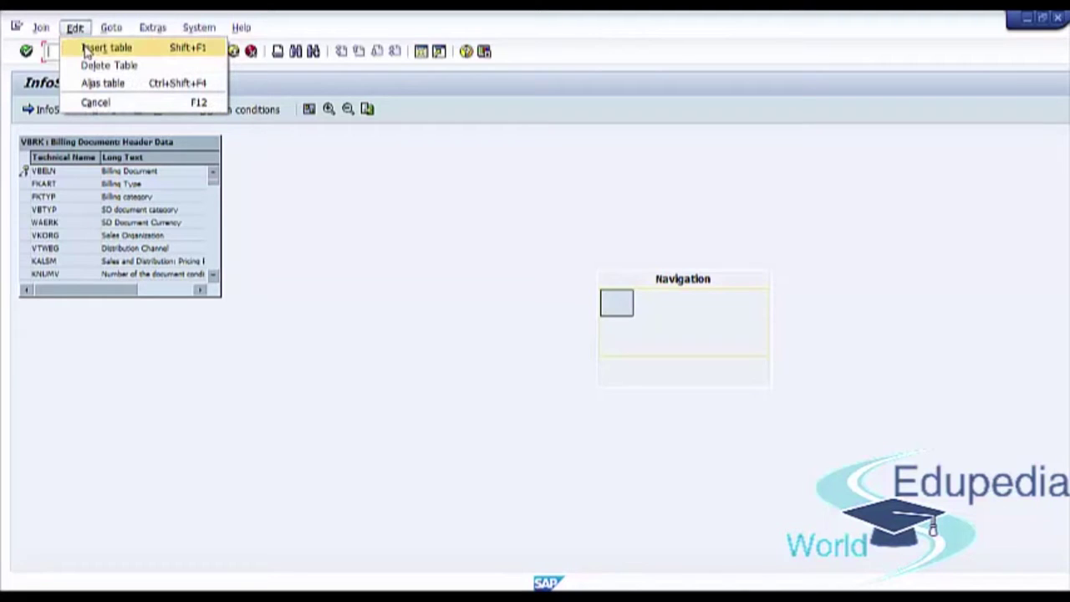
click(92, 48)
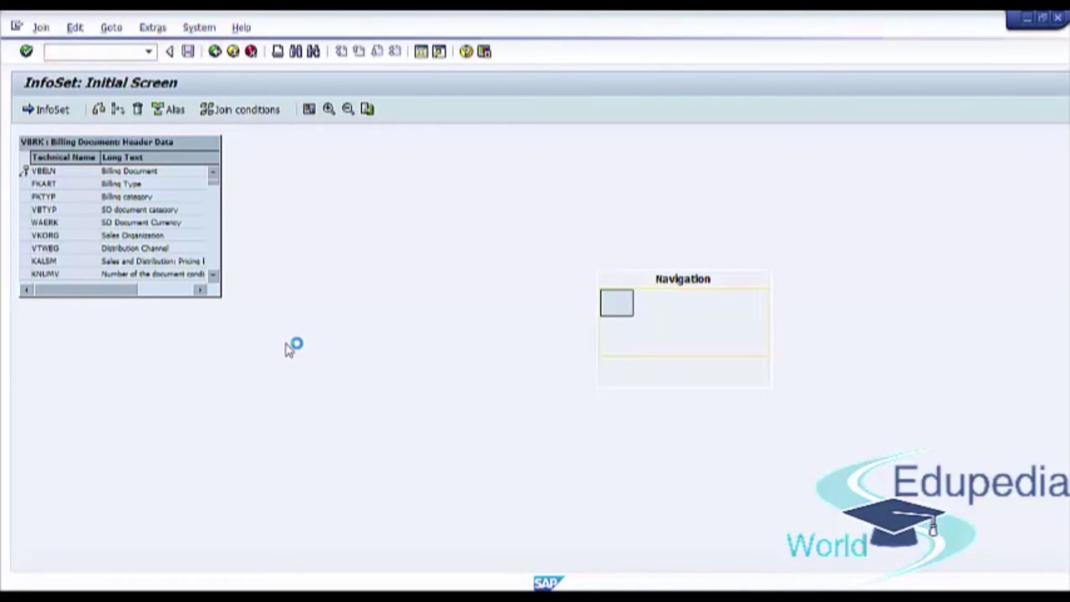
click(234, 210)
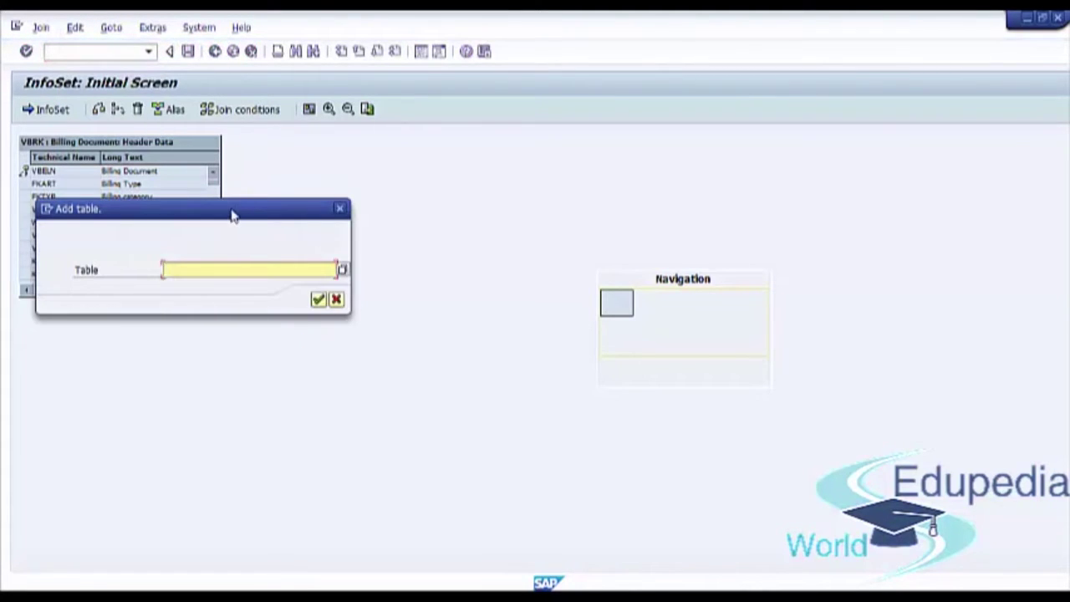
drag(210, 210, 435, 184)
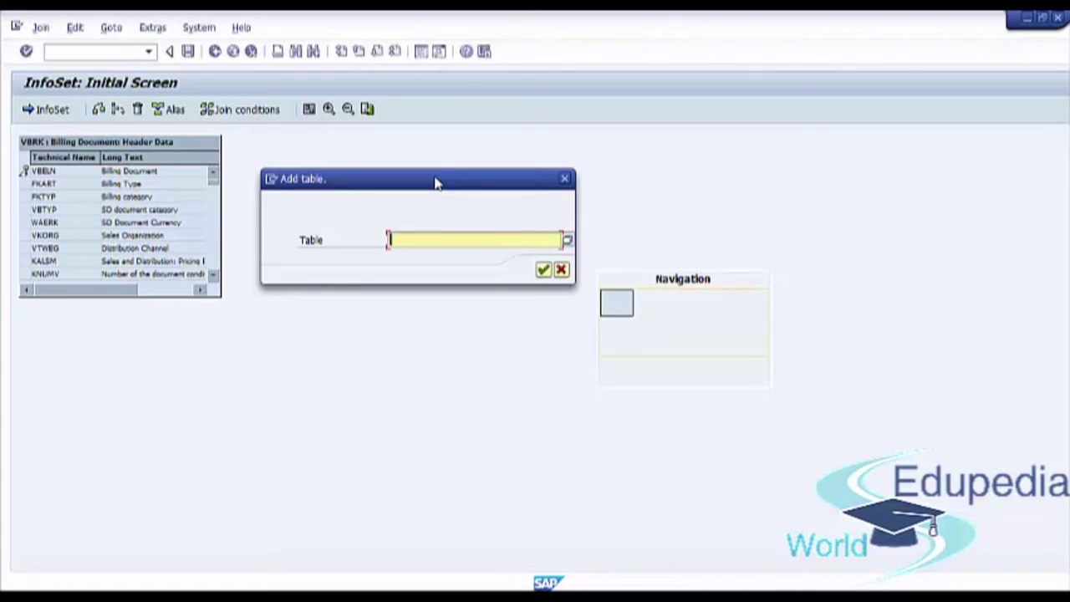
text(V)
text(BR)
text(P)
key(Return)
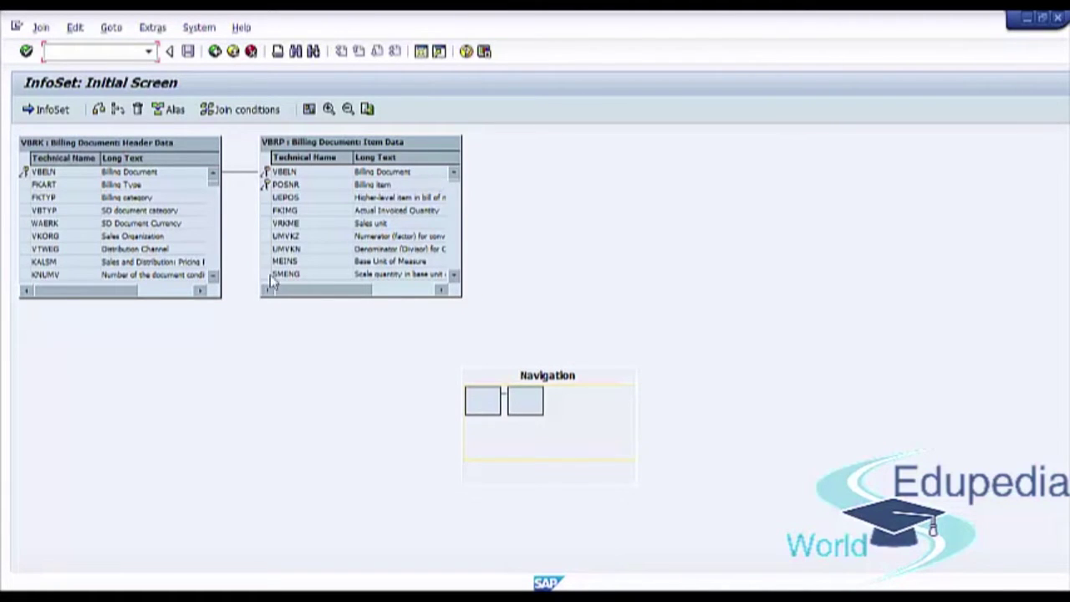
Enlarge the VBRK and VBRP tables and verify their VBELN join link
drag(224, 299, 224, 540)
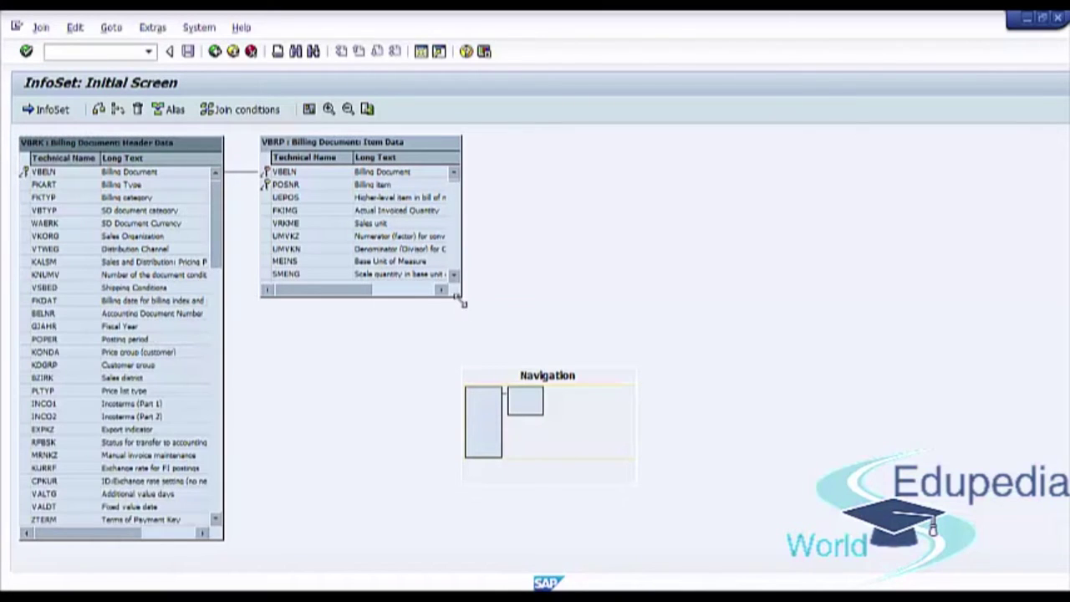
drag(459, 298, 448, 543)
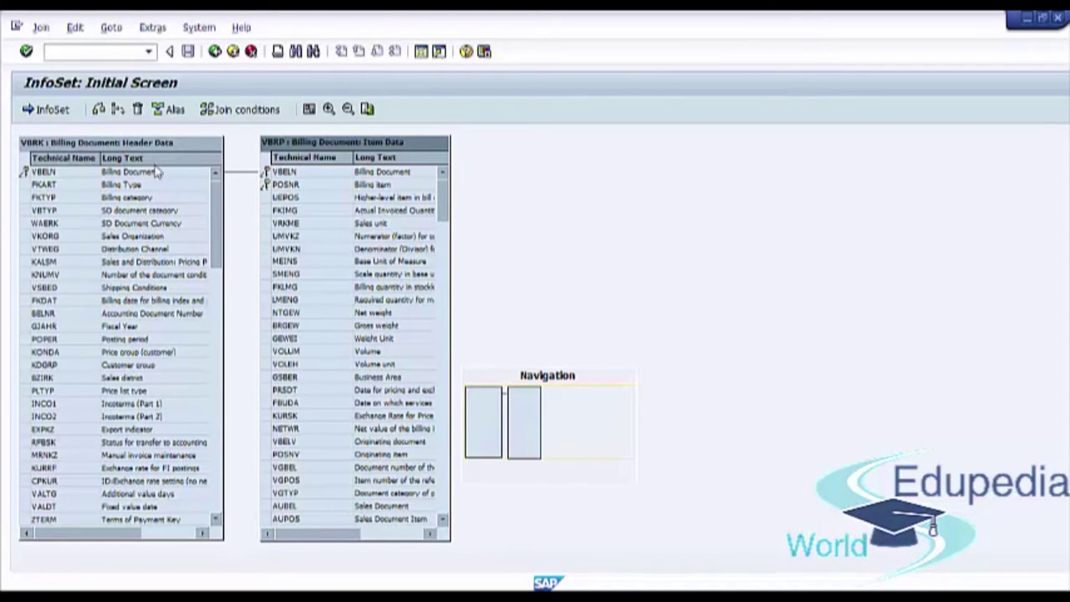
click(304, 171)
click(72, 173)
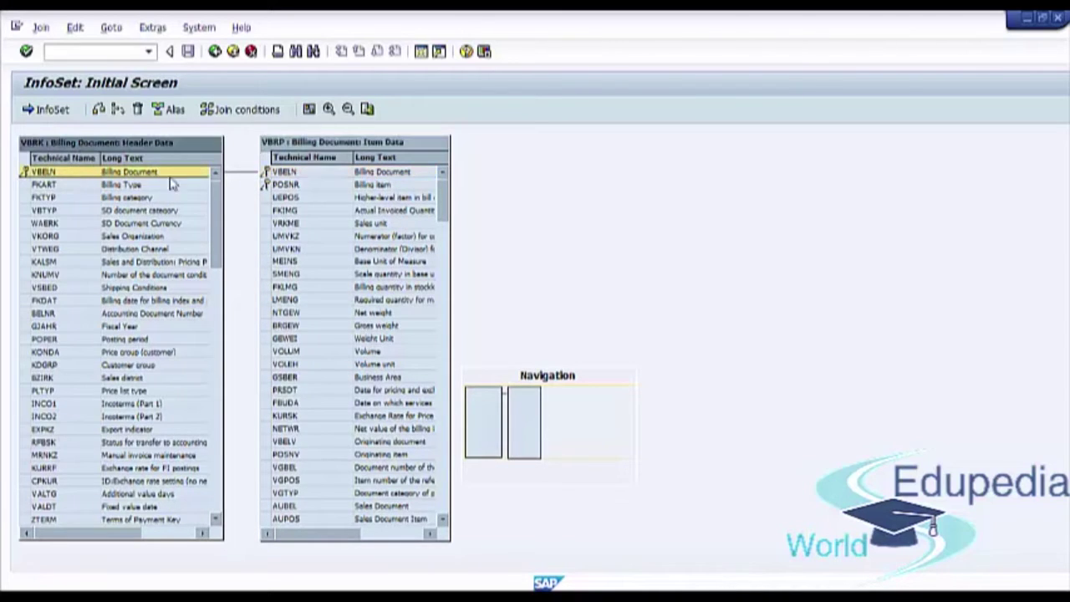
click(306, 172)
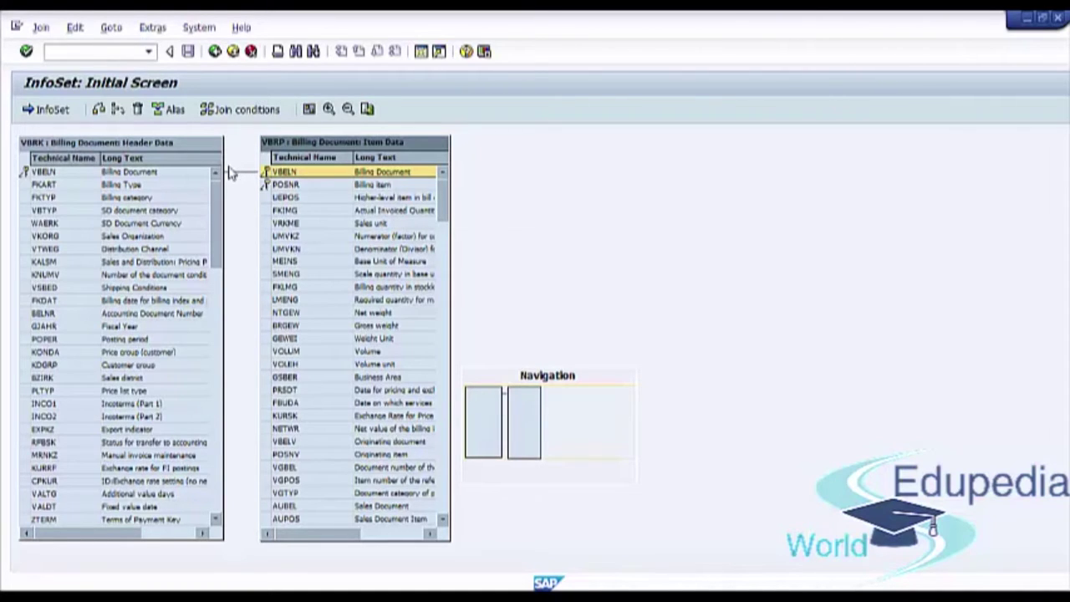
Return to the InfoSet and choose 'Create empty field groups' as the field group default
click(52, 110)
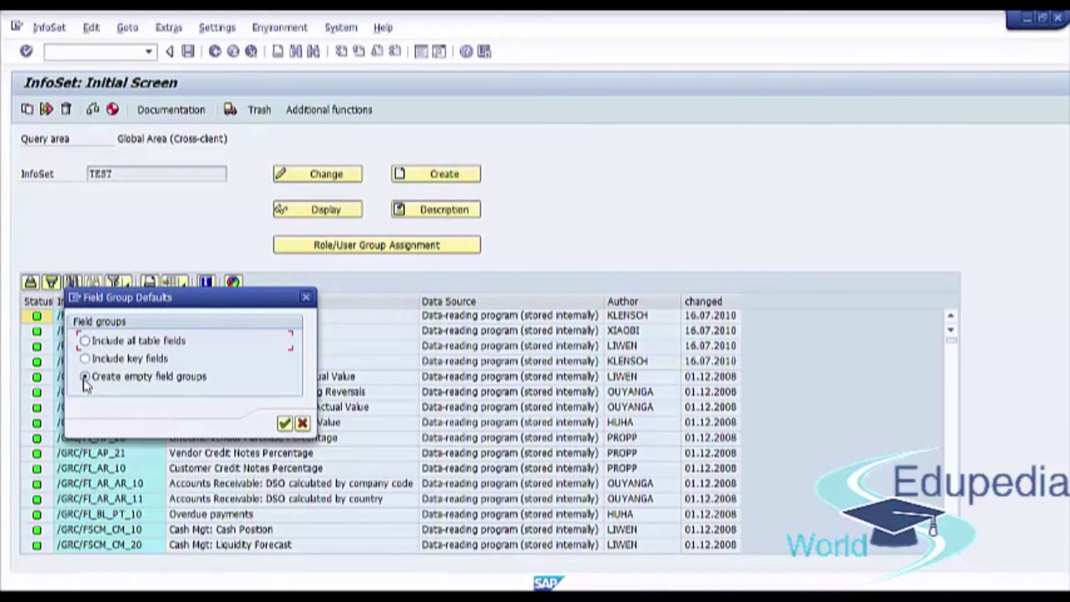
click(84, 378)
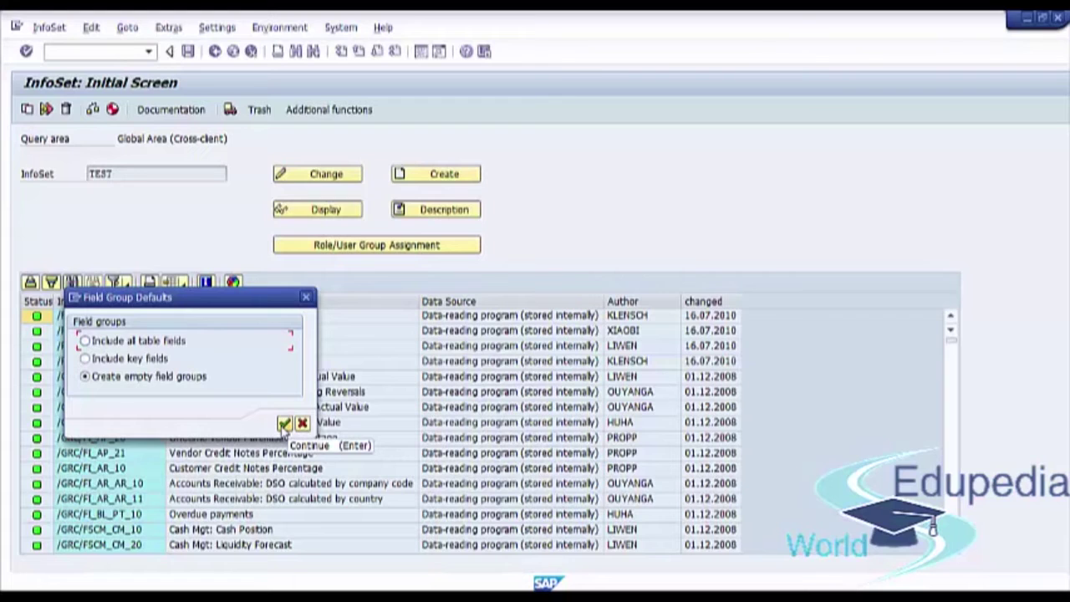
click(284, 424)
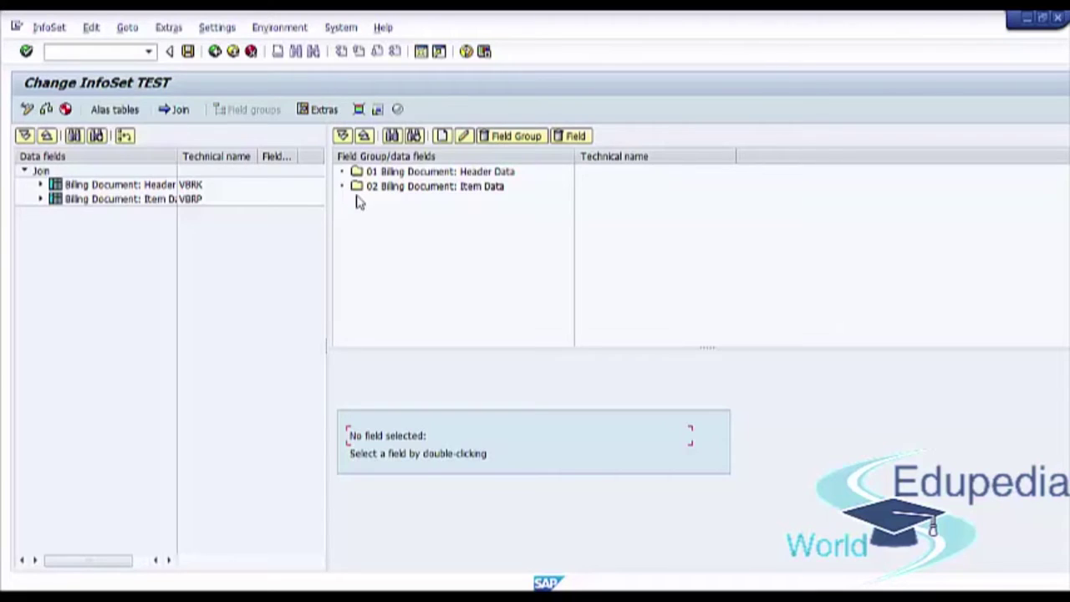
Put Billing Document (VBRK-VBELN) into field group 01 Billing Document: Header Data
click(175, 186)
click(40, 186)
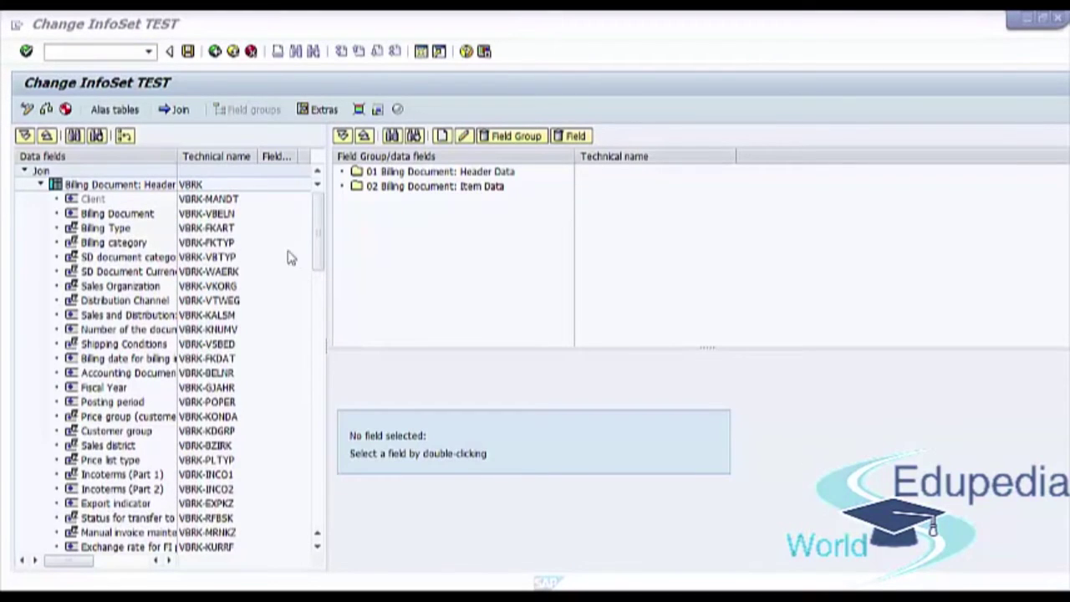
click(116, 216)
drag(115, 216, 408, 177)
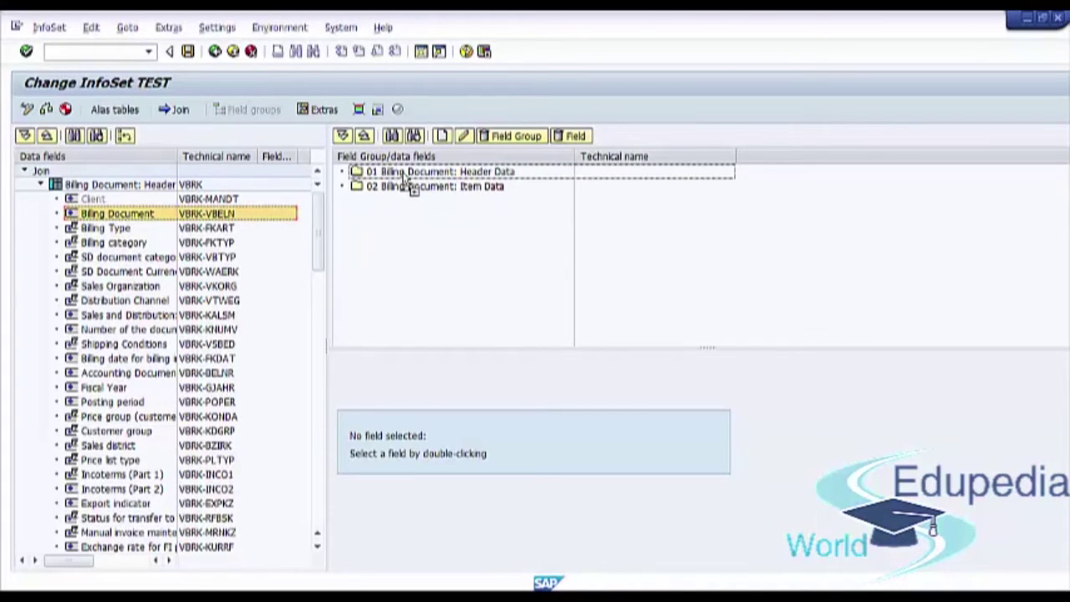
drag(408, 177, 408, 177)
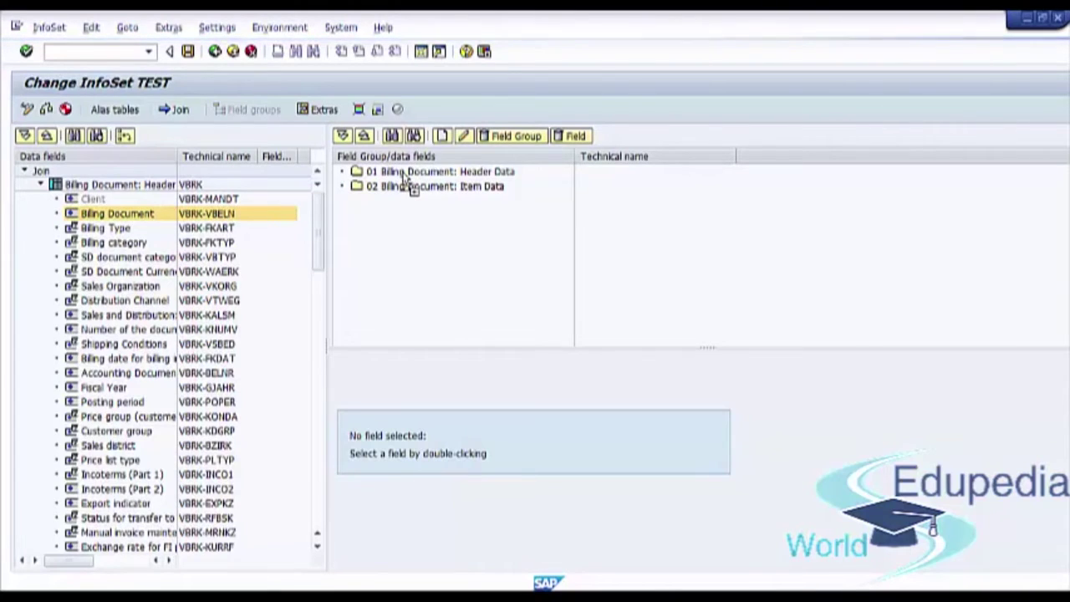
click(341, 172)
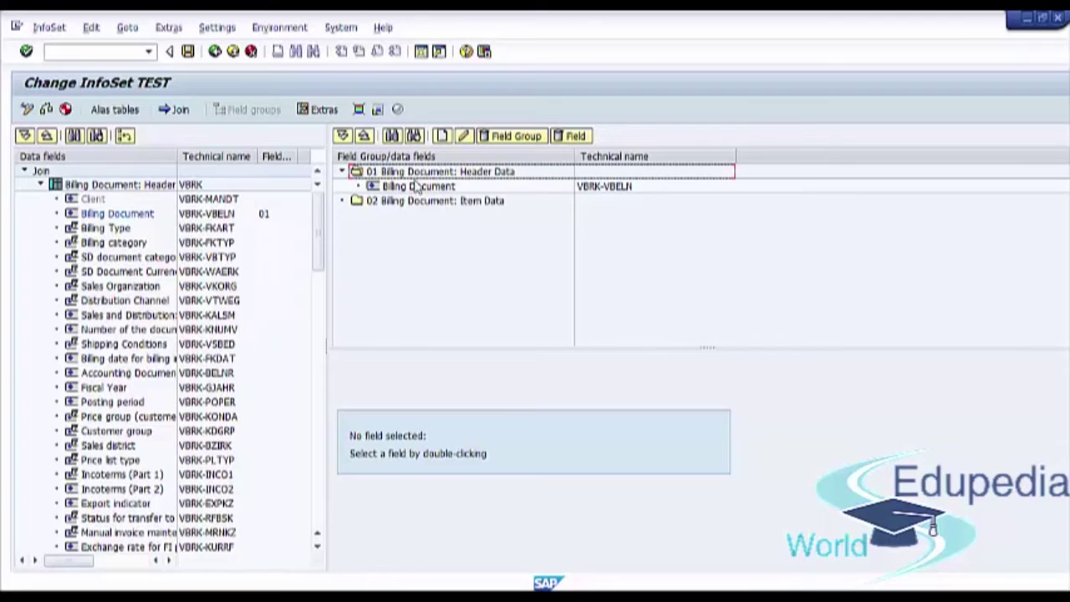
click(425, 189)
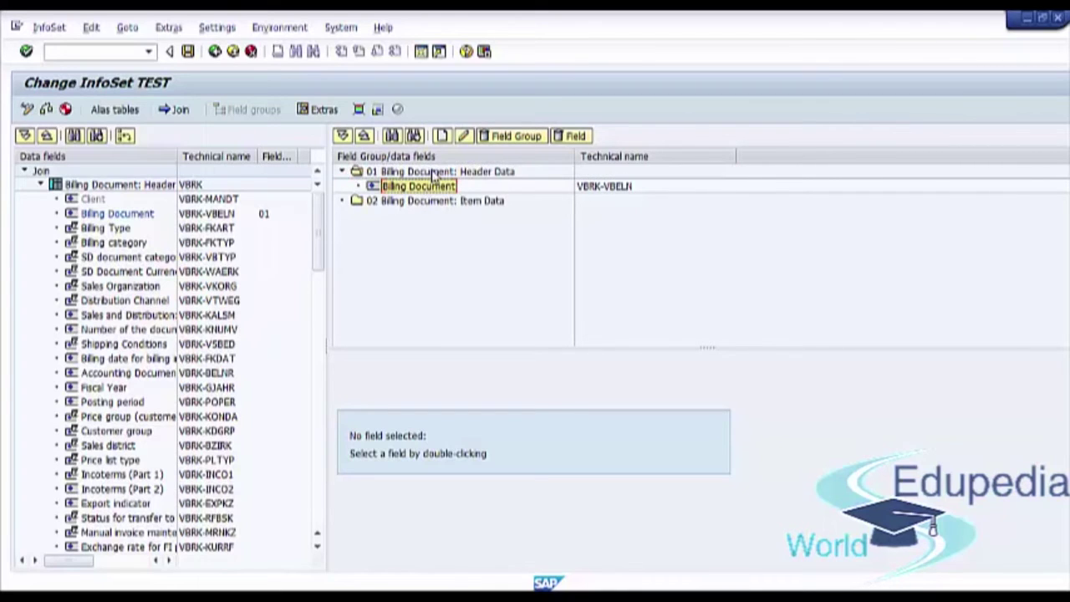
click(433, 173)
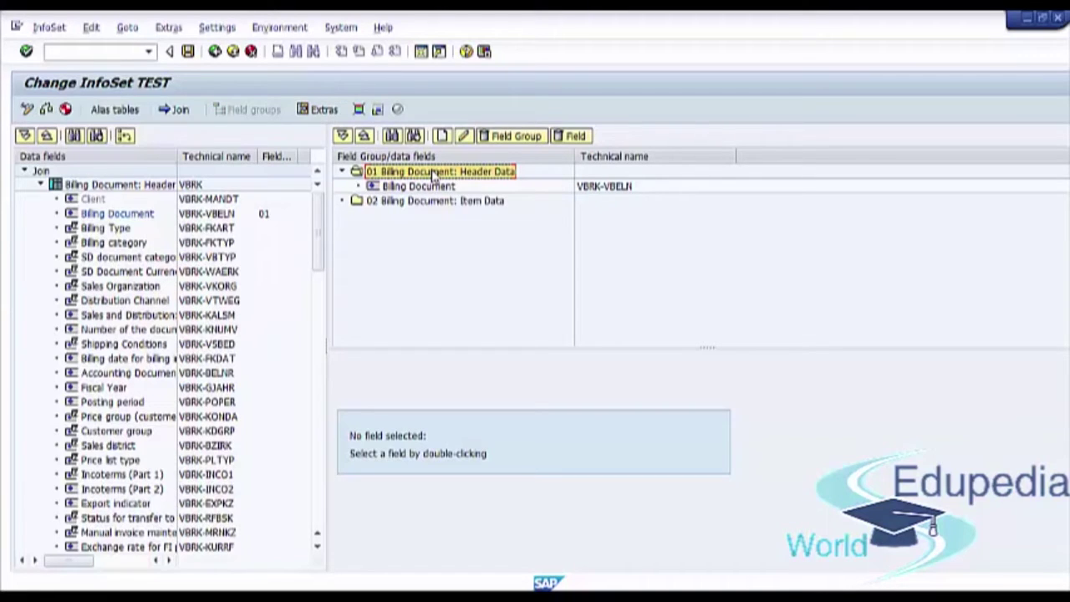
Review the Billing Document field's properties, field group and header and long text labels
double_click(428, 187)
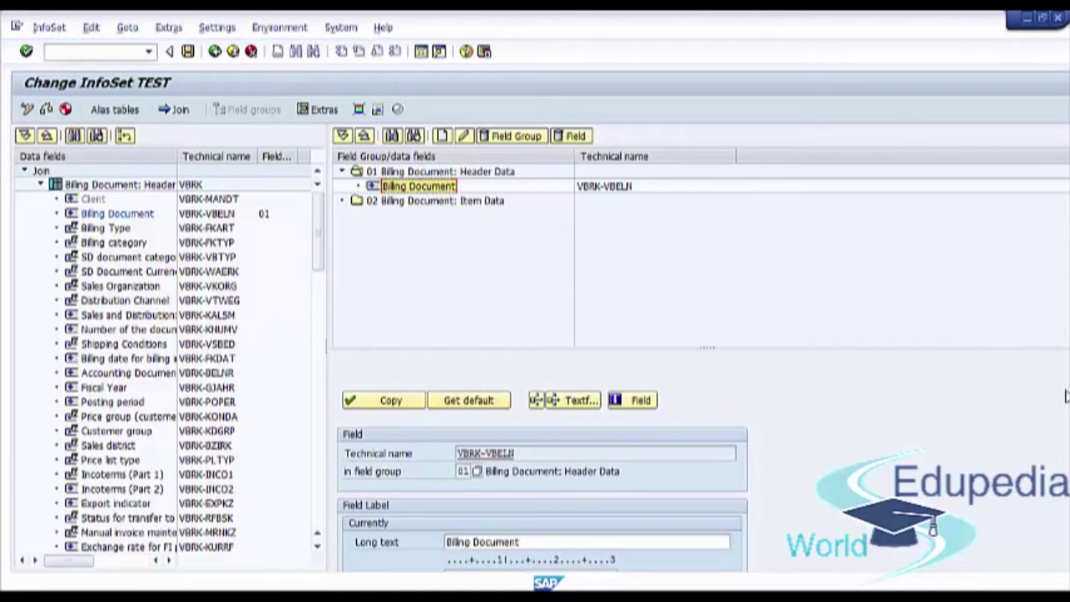
scroll(542, 459, down, 3)
scroll(543, 460, up, 3)
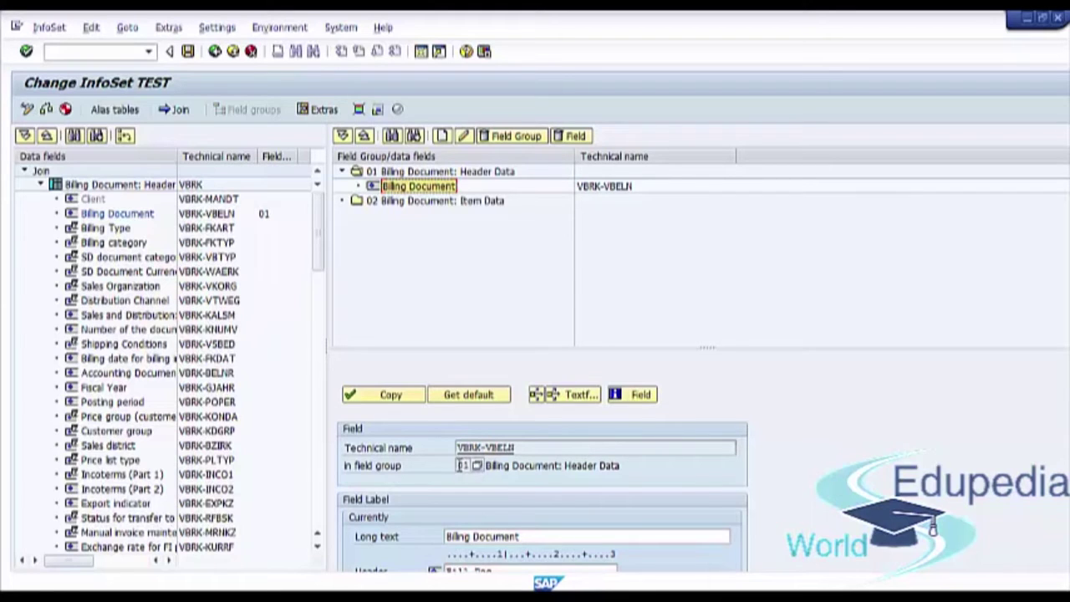
click(461, 466)
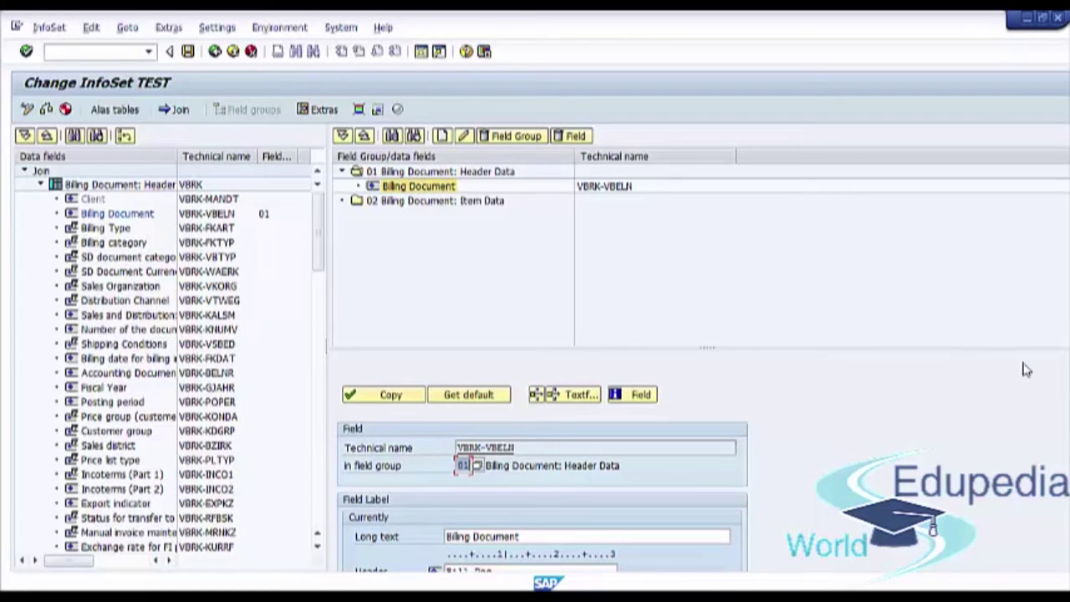
scroll(542, 468, down, 5)
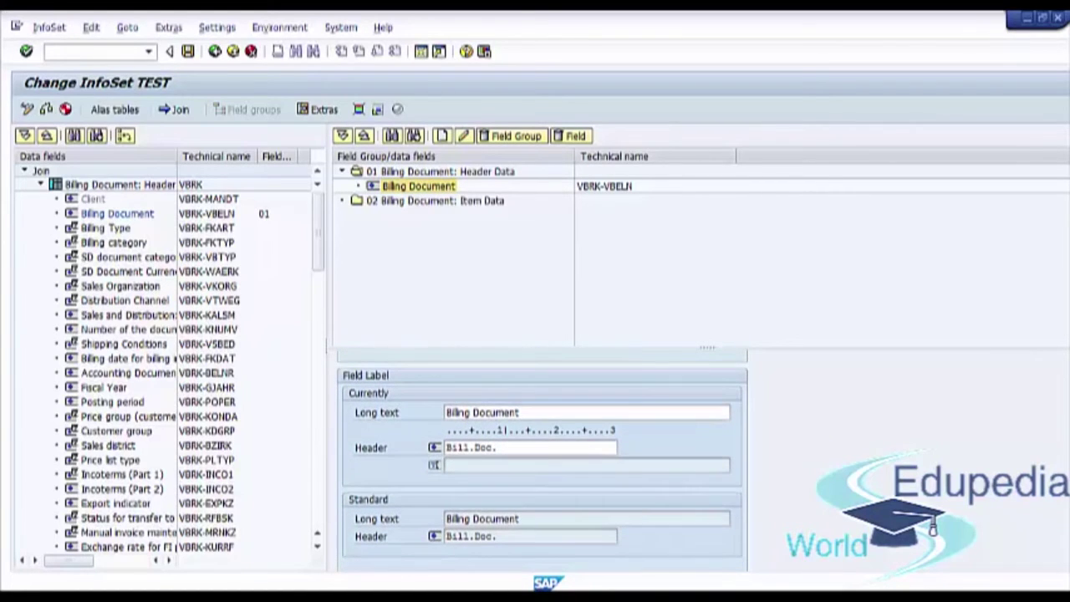
click(508, 448)
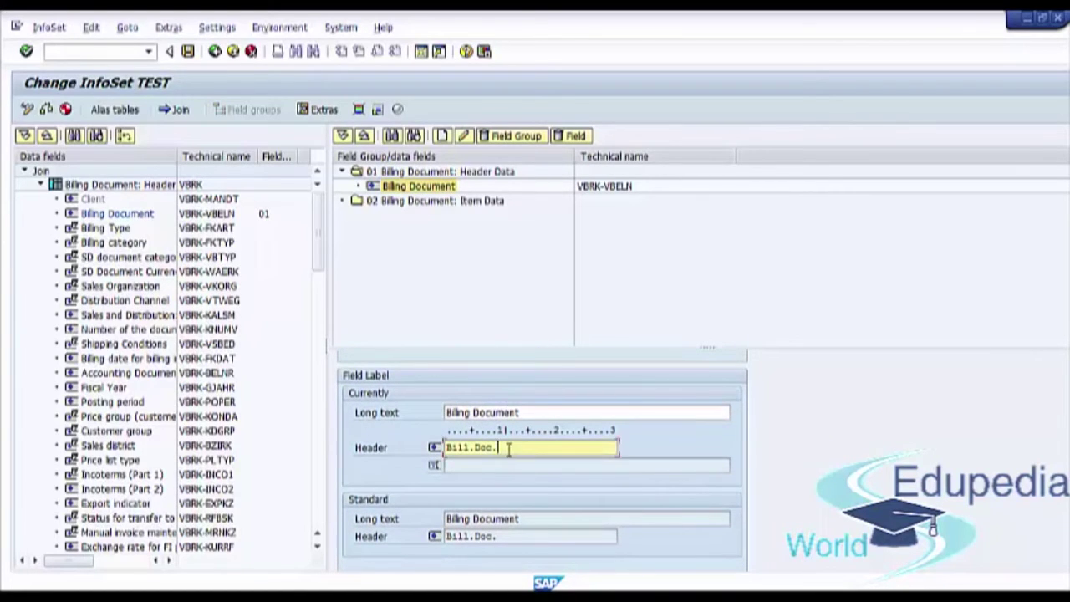
click(532, 413)
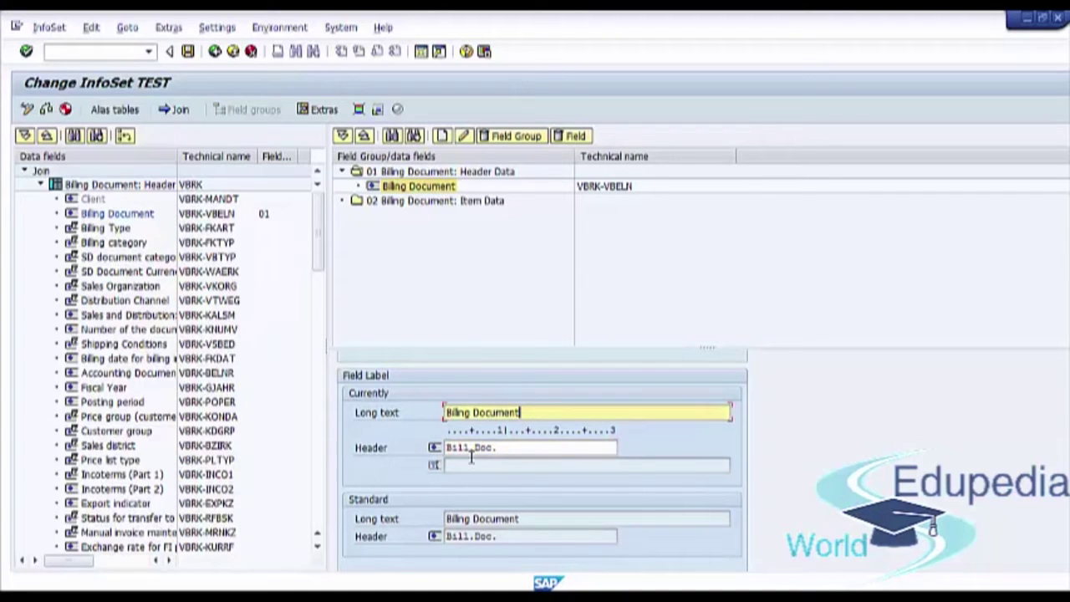
scroll(542, 460, down, 3)
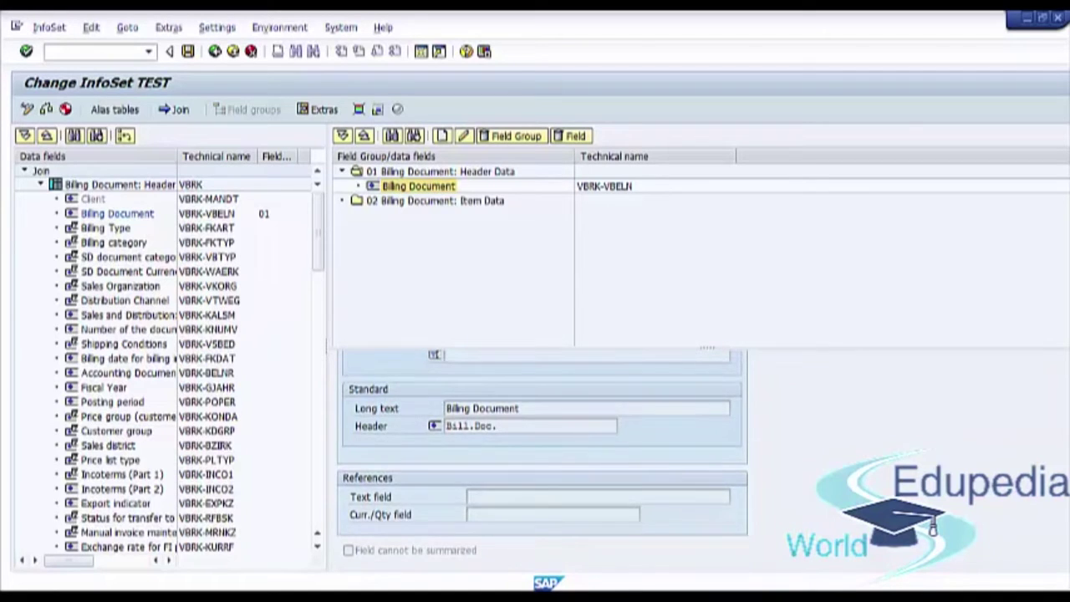
scroll(542, 460, up, 3)
Add Billing Type, Sales Organization, billing date and payment terms to header field group 01
click(123, 228)
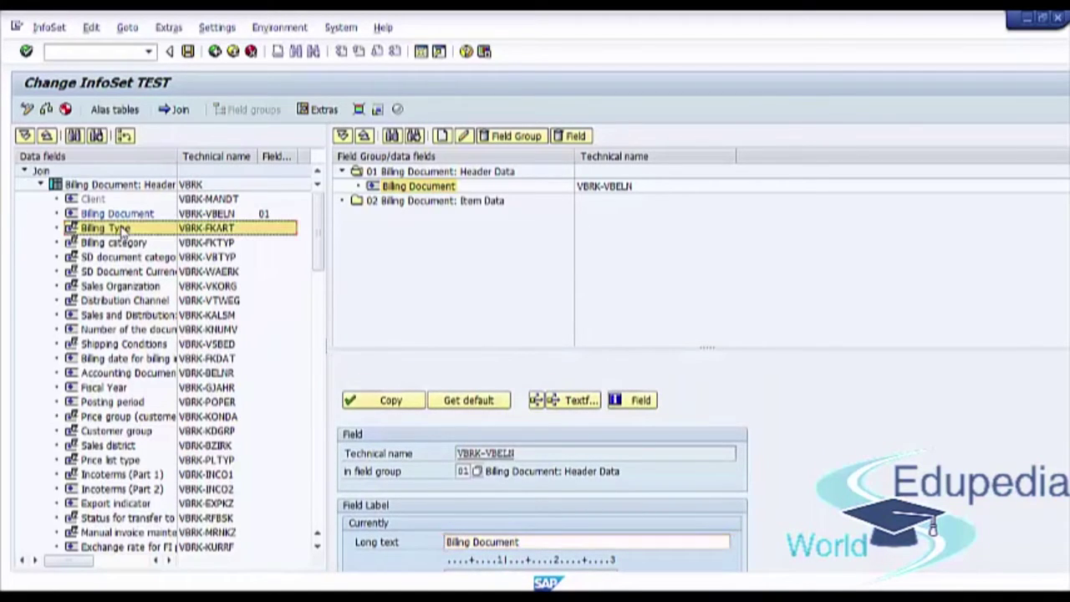
drag(94, 236, 436, 190)
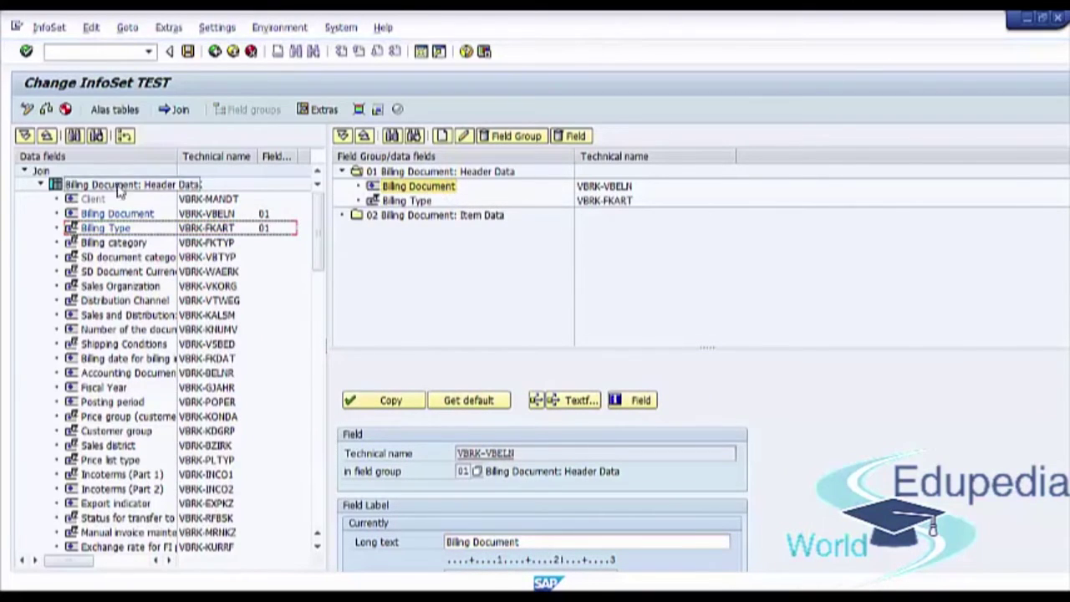
drag(120, 286, 424, 203)
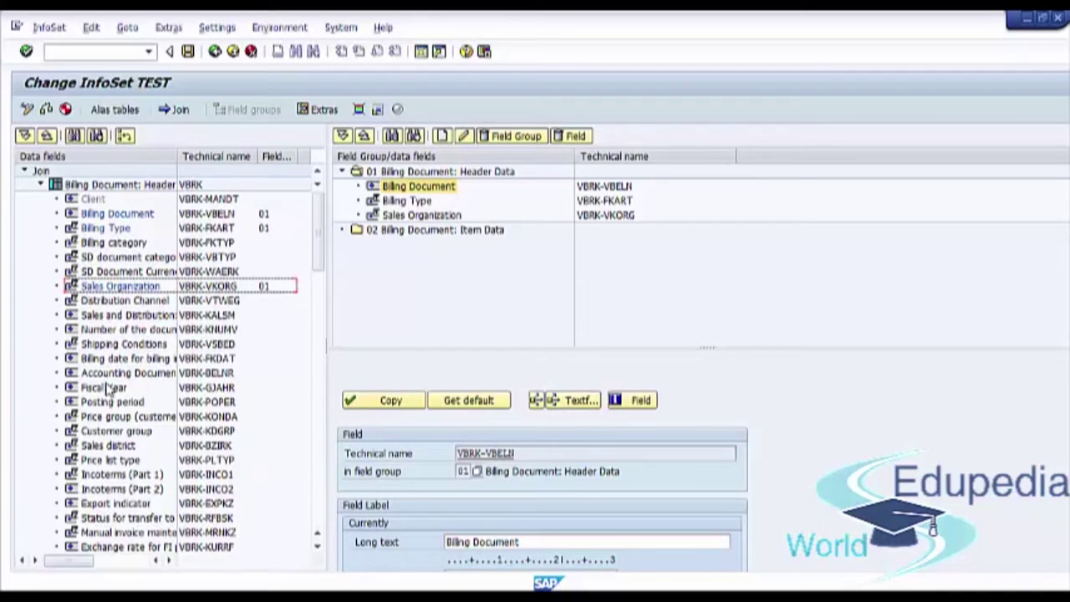
drag(117, 360, 141, 357)
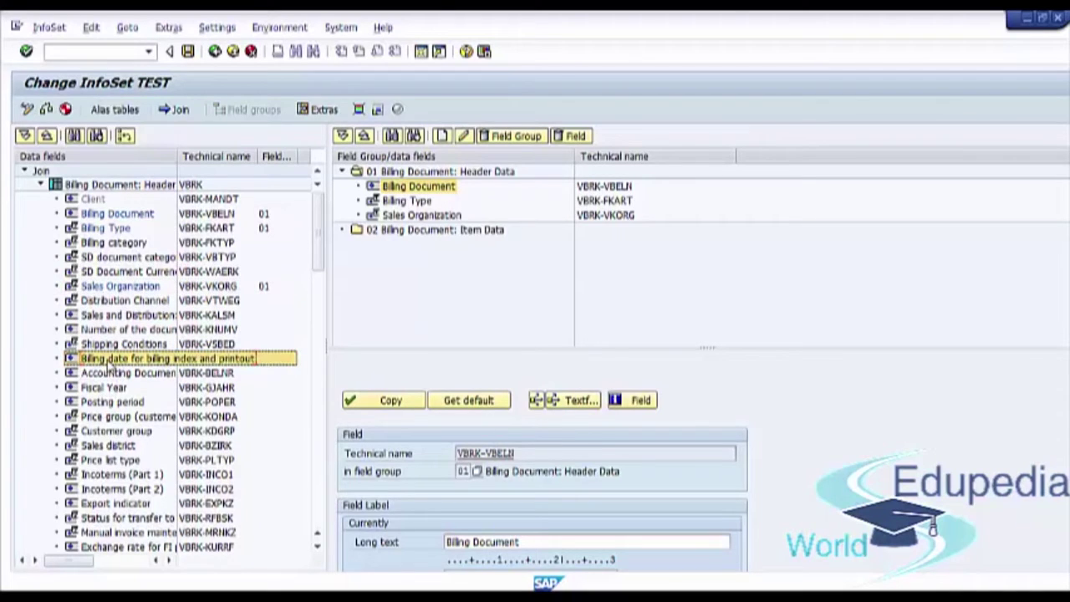
drag(140, 357, 420, 224)
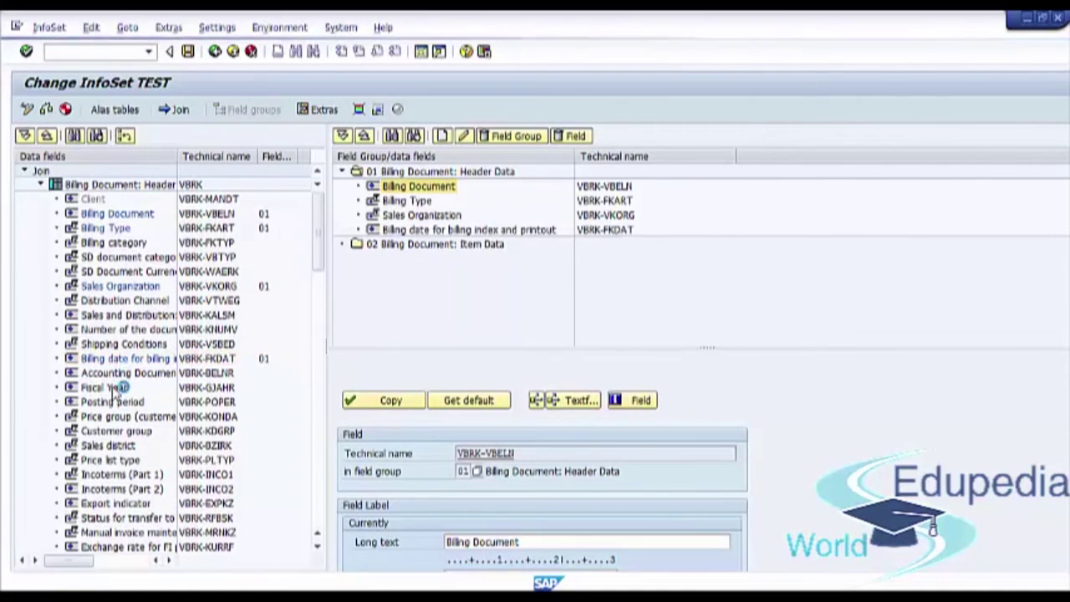
scroll(117, 445, down, 2)
scroll(117, 445, down, 3)
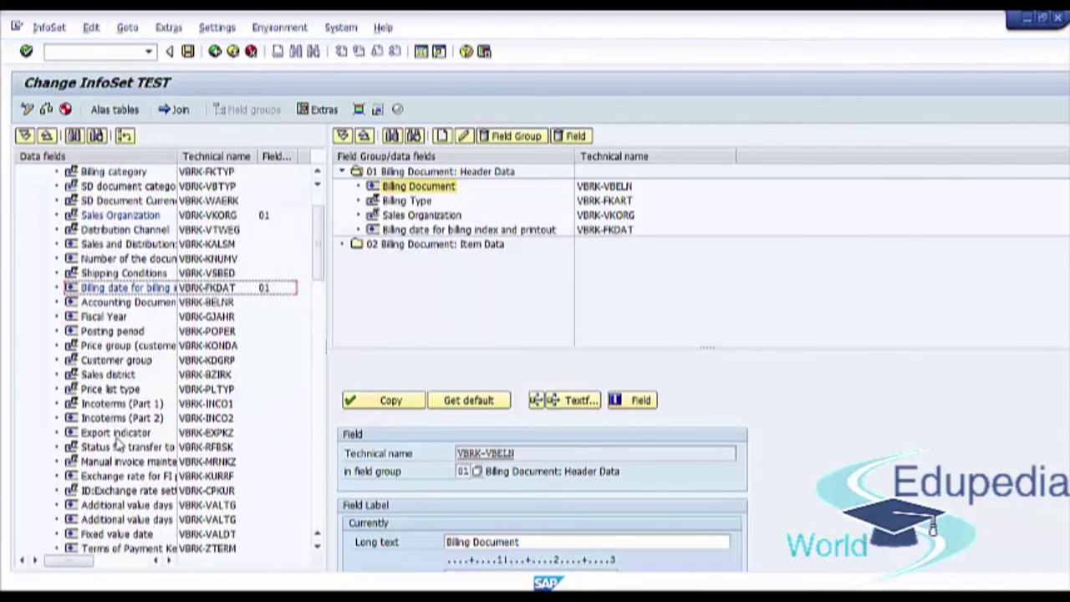
scroll(117, 445, down, 1)
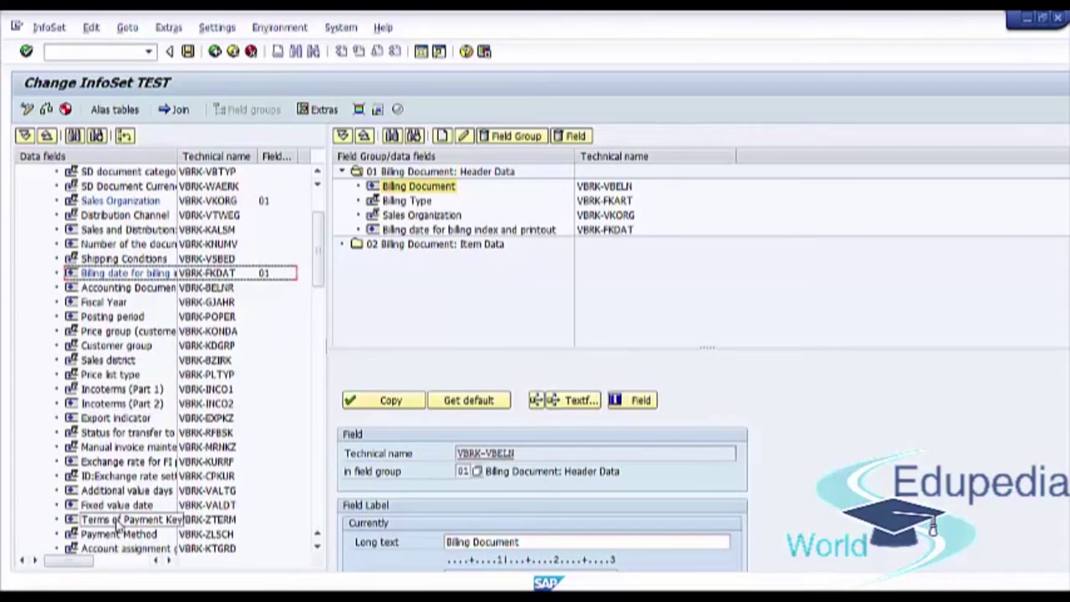
mouse_move(117, 519)
mouse_down()
mouse_move(311, 386)
mouse_move(421, 238)
mouse_up()
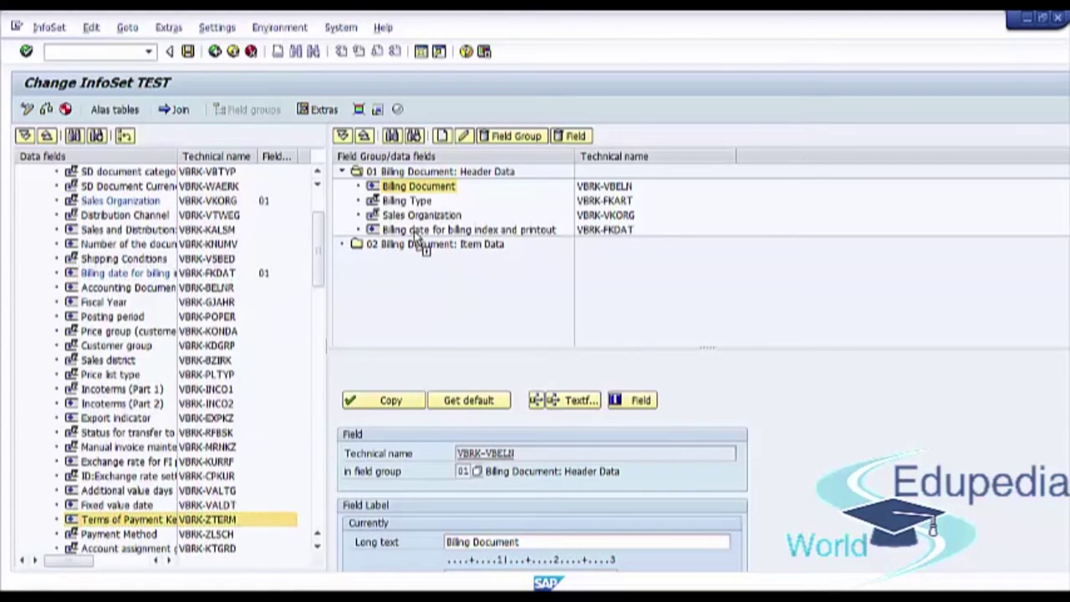
Add Company Code, Sold-to party and Payer to the header data field group
scroll(124, 393, down, 1)
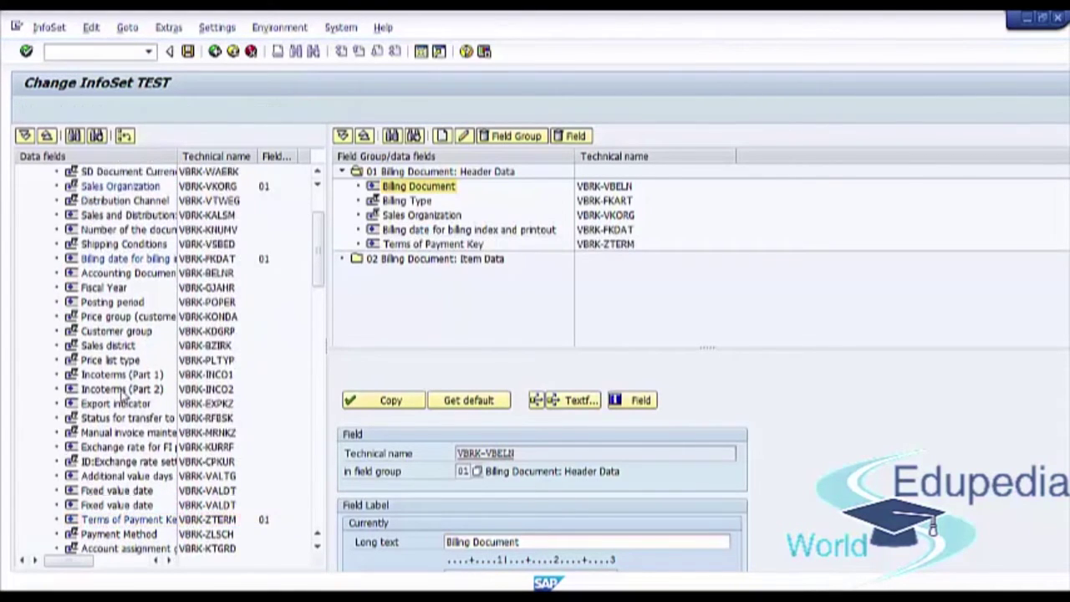
scroll(123, 393, down, 2)
scroll(124, 393, down, 2)
scroll(121, 393, down, 1)
scroll(121, 393, down, 1)
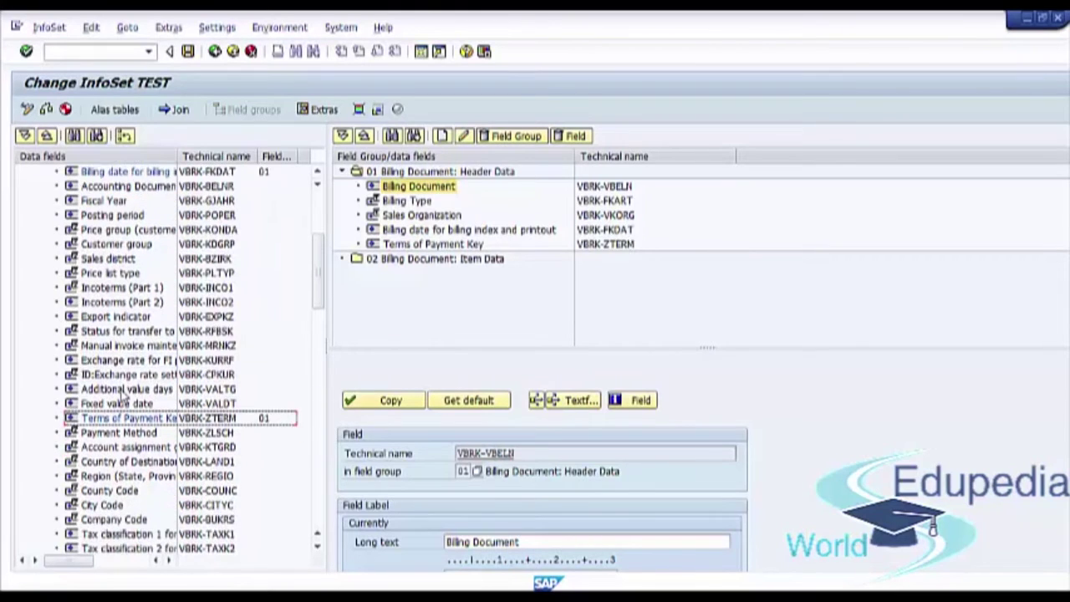
scroll(117, 401, down, 2)
drag(102, 494, 452, 252)
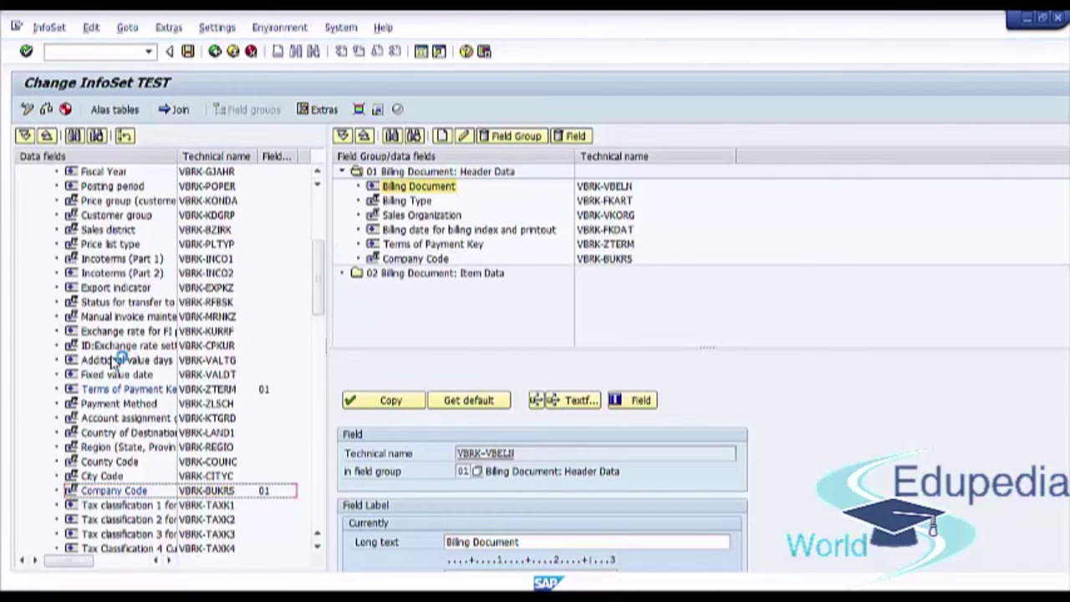
scroll(117, 358, down, 4)
scroll(114, 359, down, 4)
scroll(114, 360, down, 2)
scroll(114, 360, down, 3)
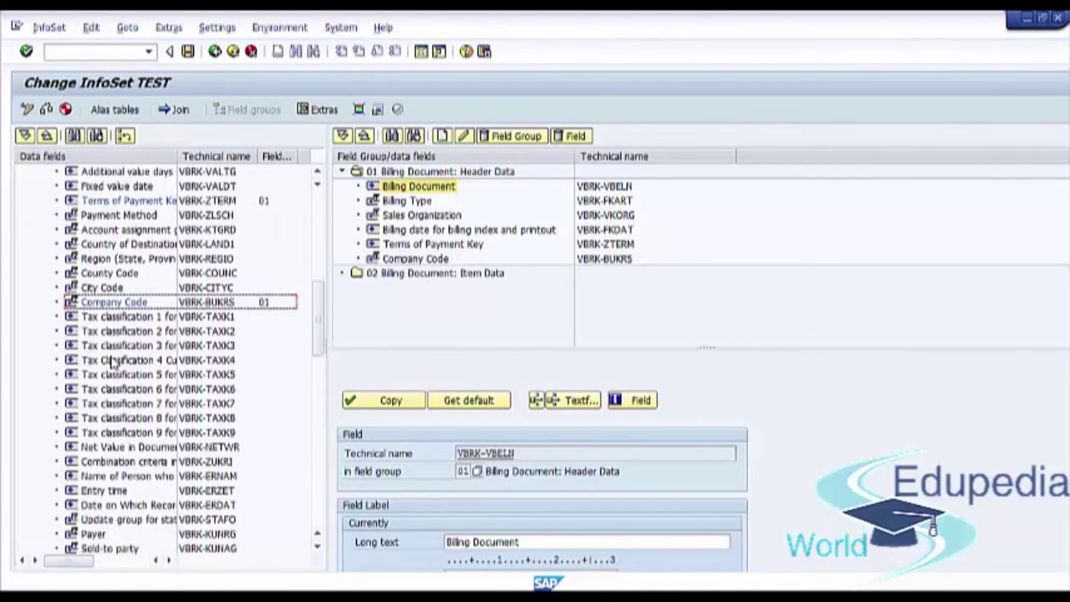
scroll(114, 359, down, 1)
scroll(113, 361, down, 2)
scroll(114, 360, down, 3)
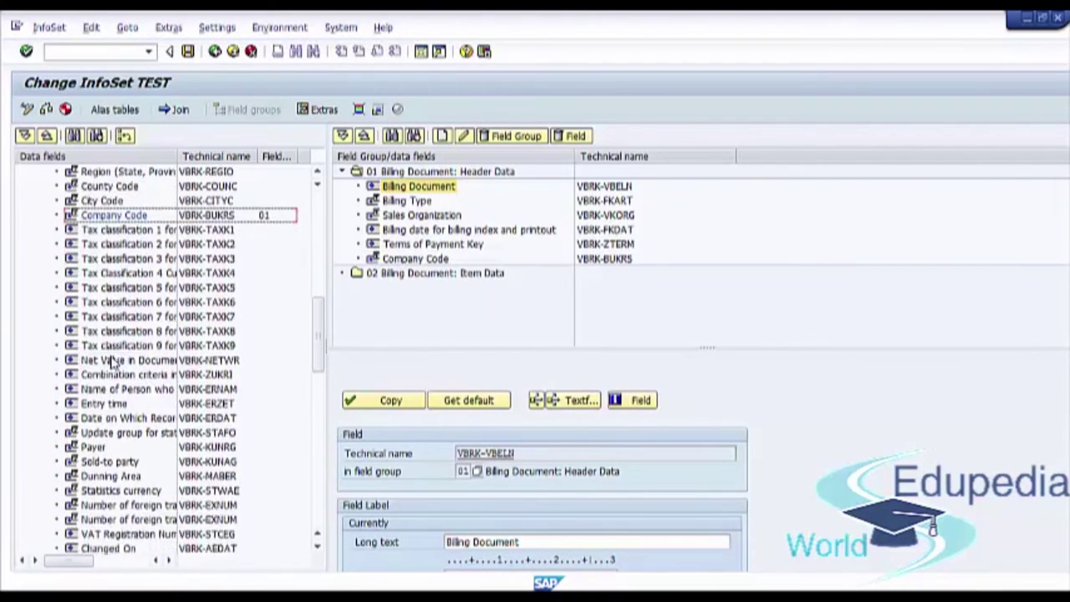
click(102, 464)
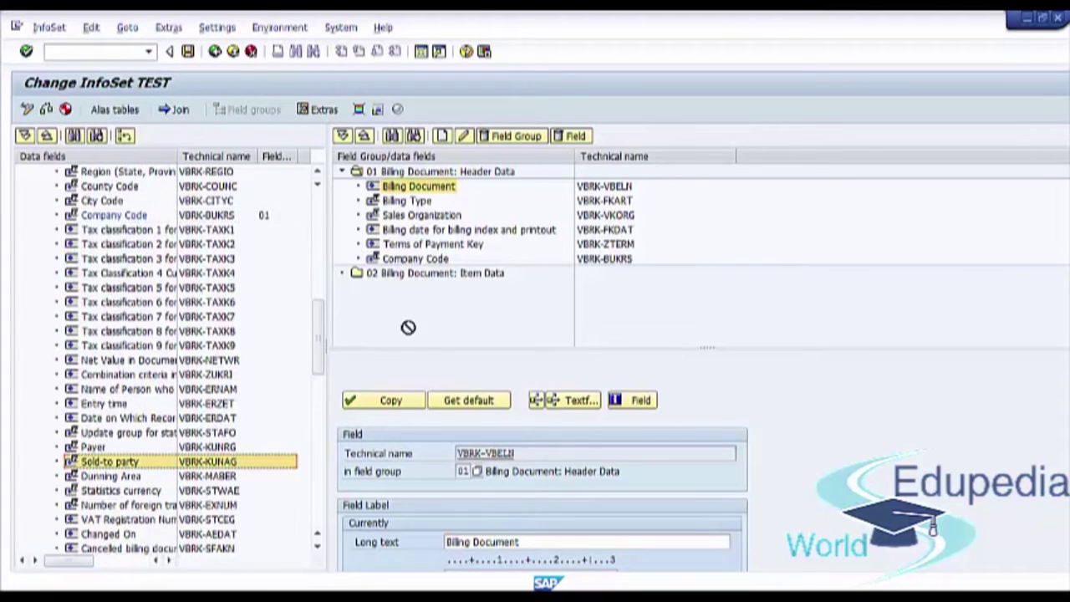
drag(408, 327, 156, 418)
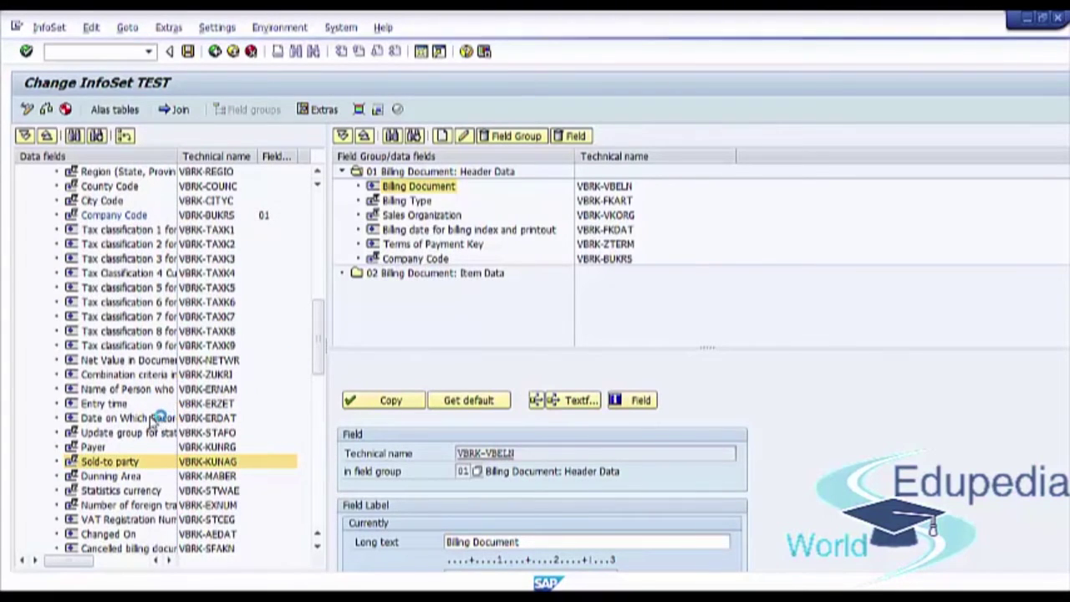
click(93, 449)
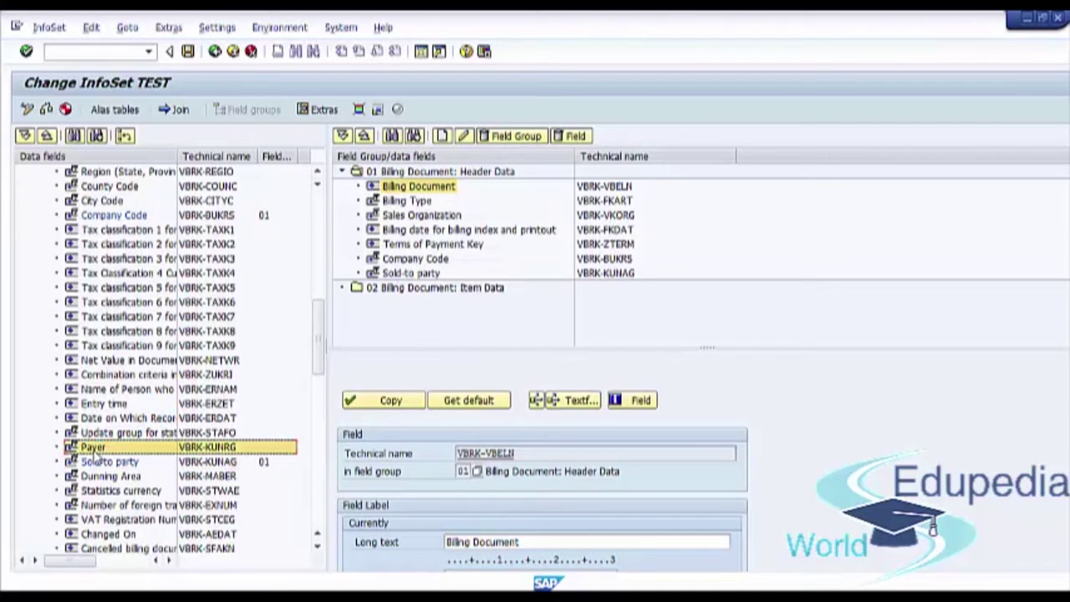
drag(90, 451, 127, 389)
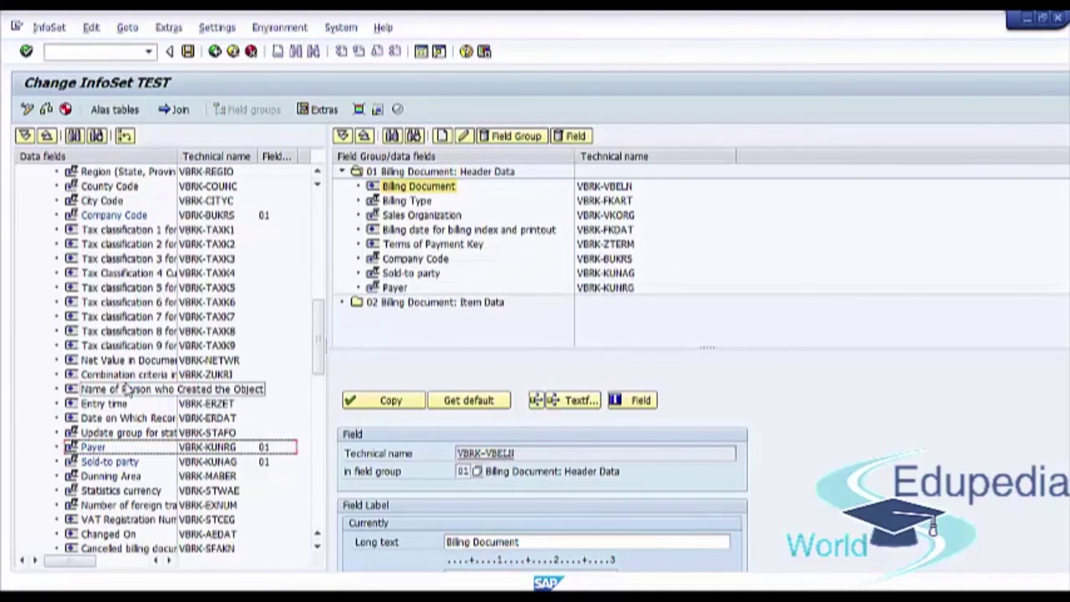
scroll(127, 388, down, 2)
scroll(127, 389, down, 2)
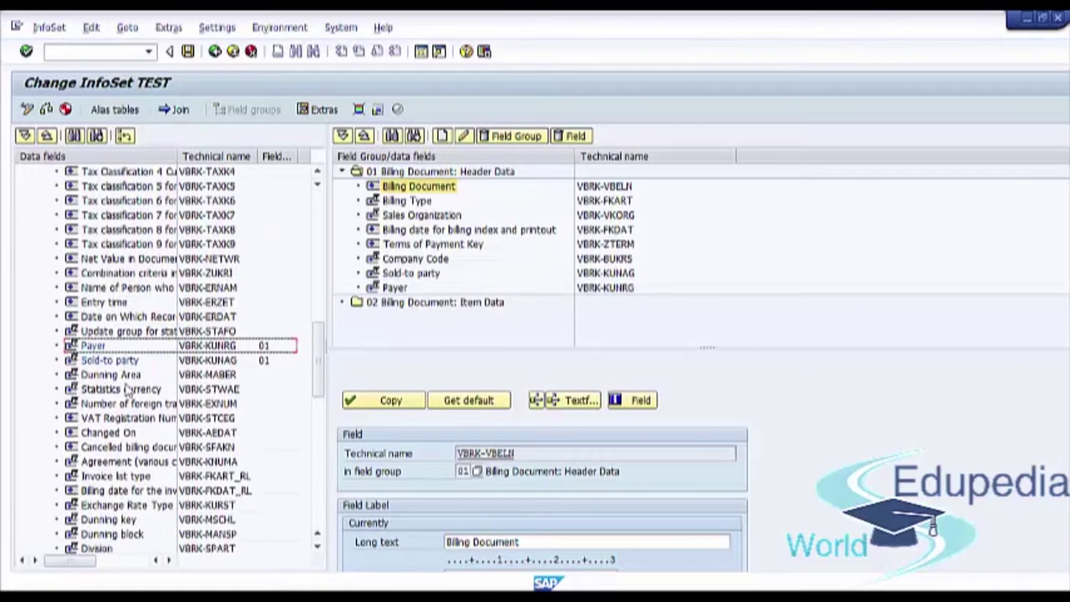
scroll(127, 389, down, 4)
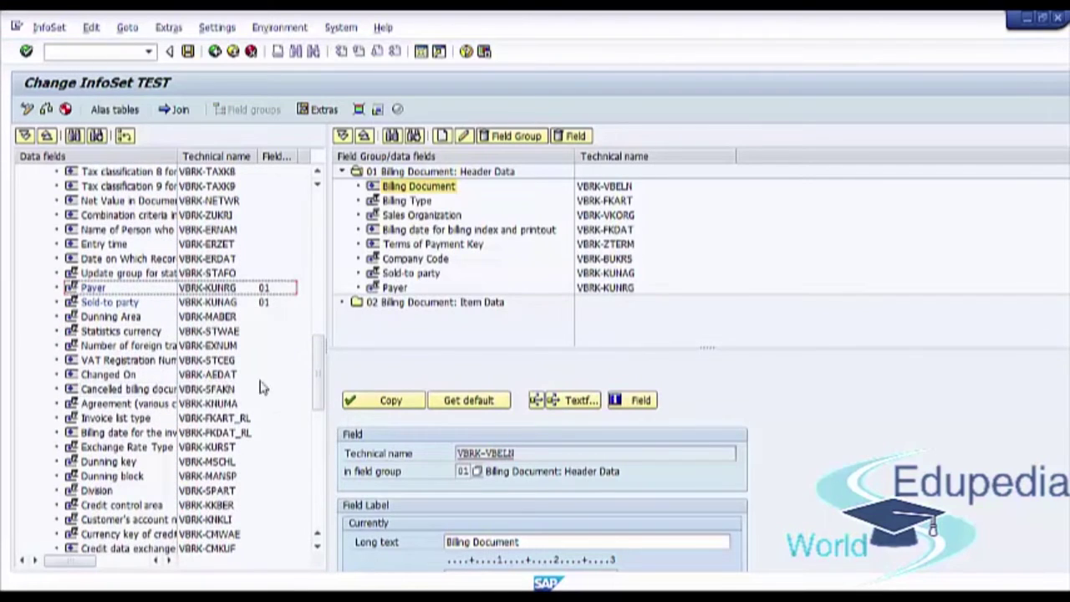
drag(316, 375, 318, 200)
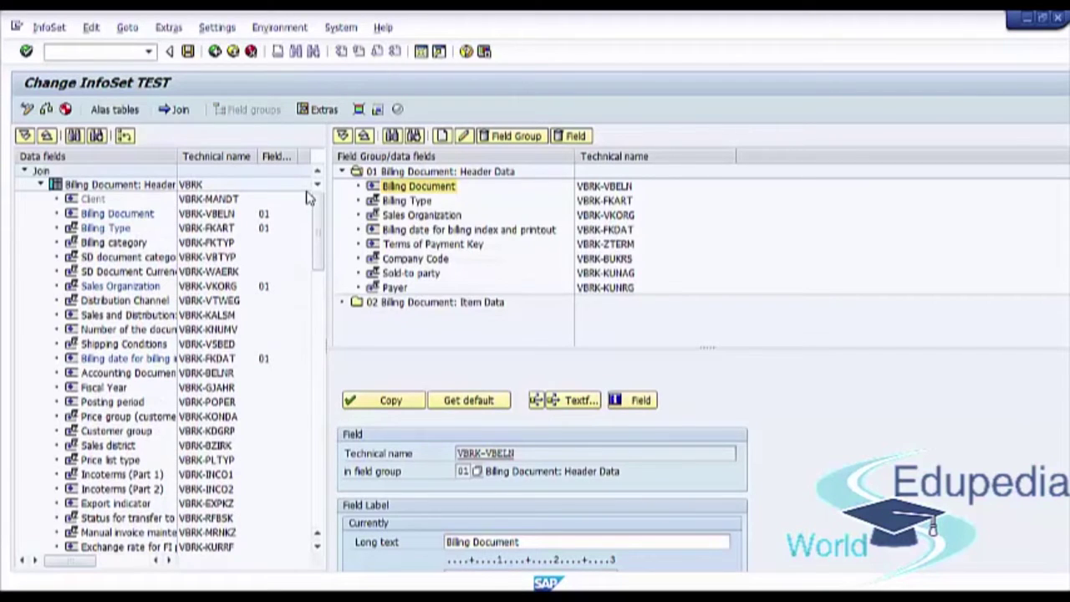
Add VBRP Billing Document, Billing item, billing quantity, net and gross weight to Item Data
click(41, 184)
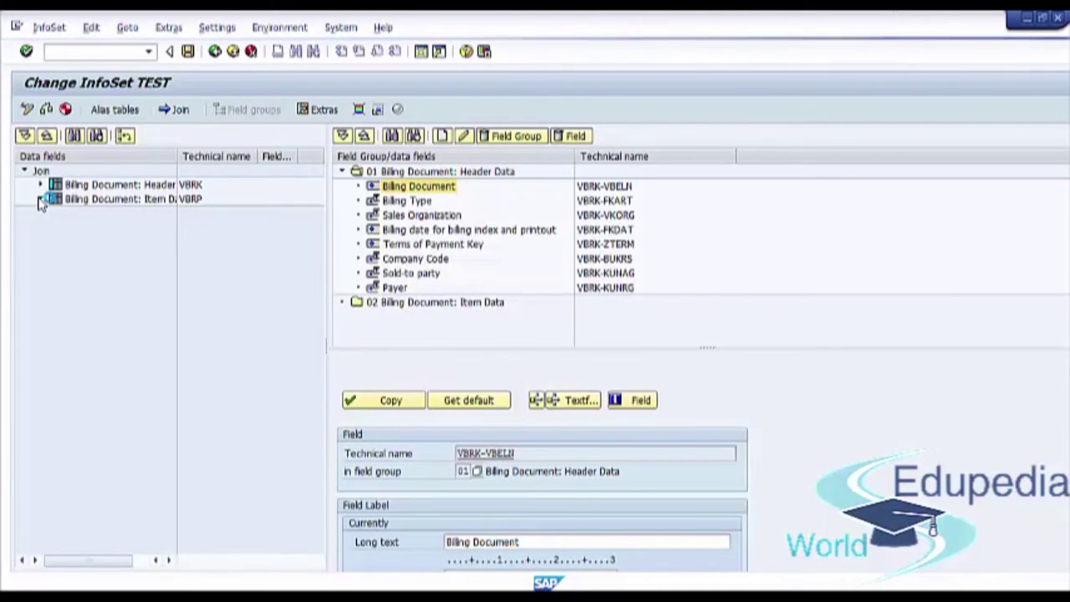
click(39, 200)
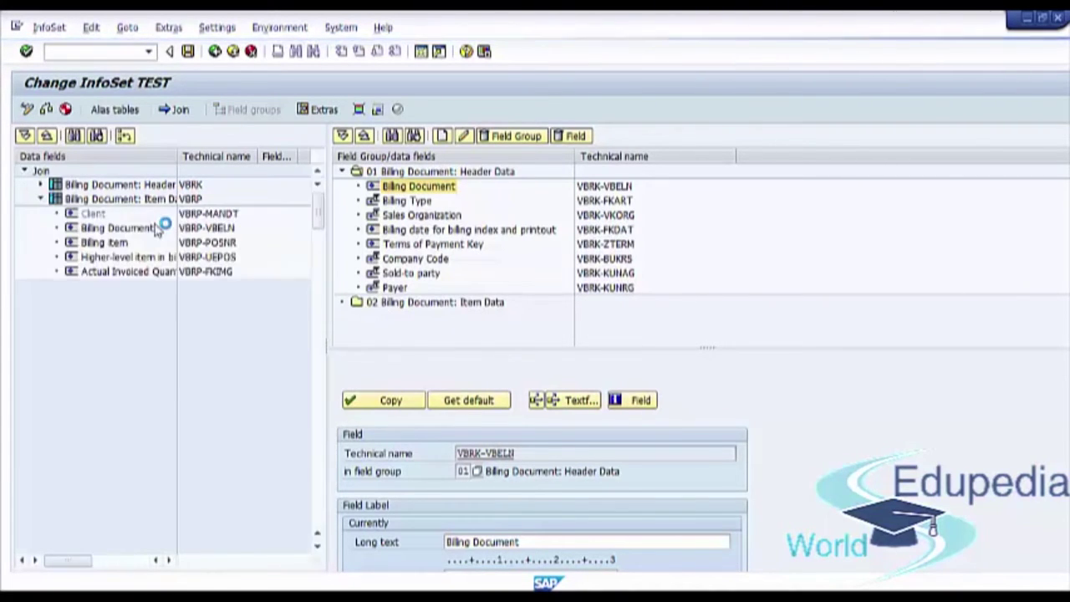
drag(117, 227, 406, 310)
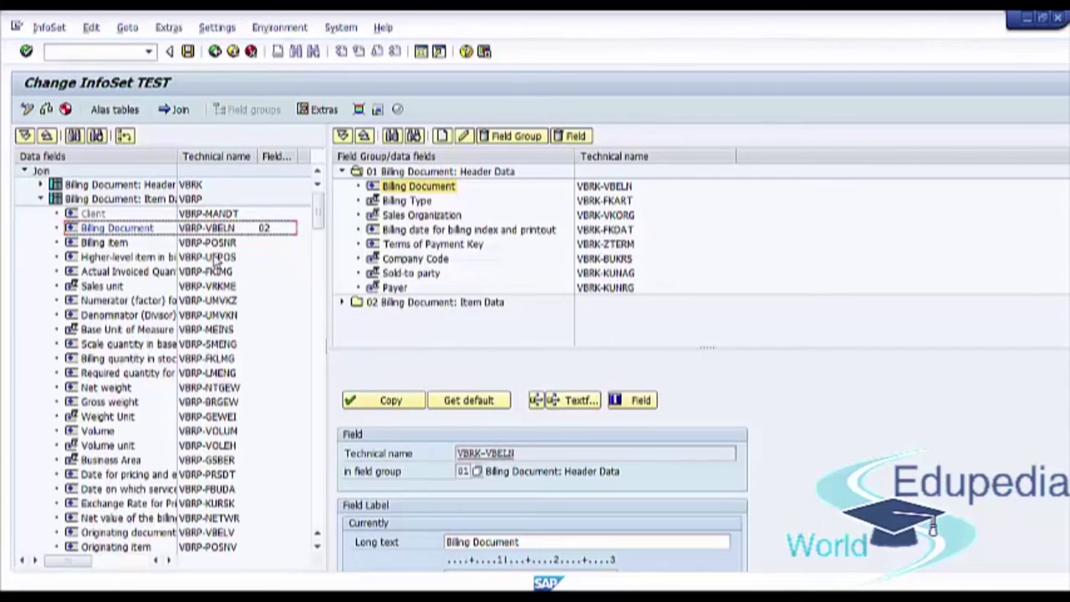
drag(92, 243, 338, 307)
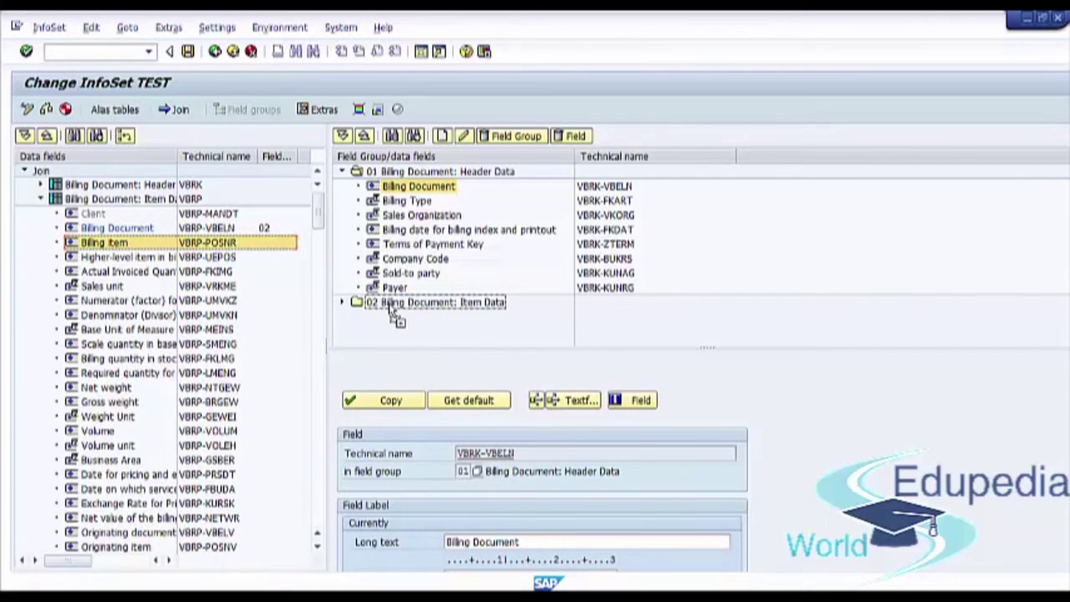
drag(339, 308, 341, 307)
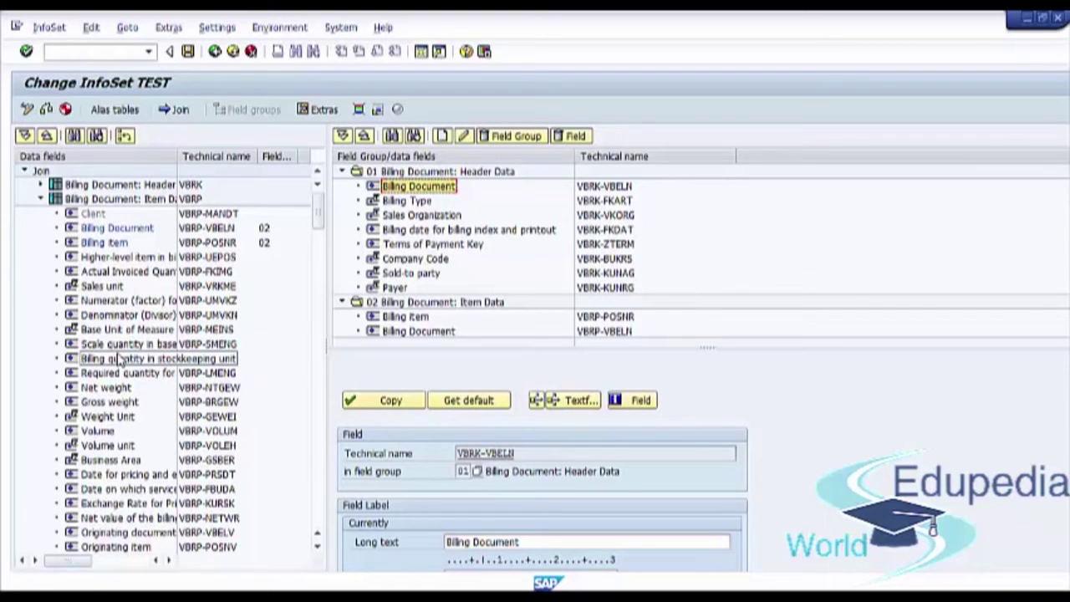
drag(120, 358, 405, 341)
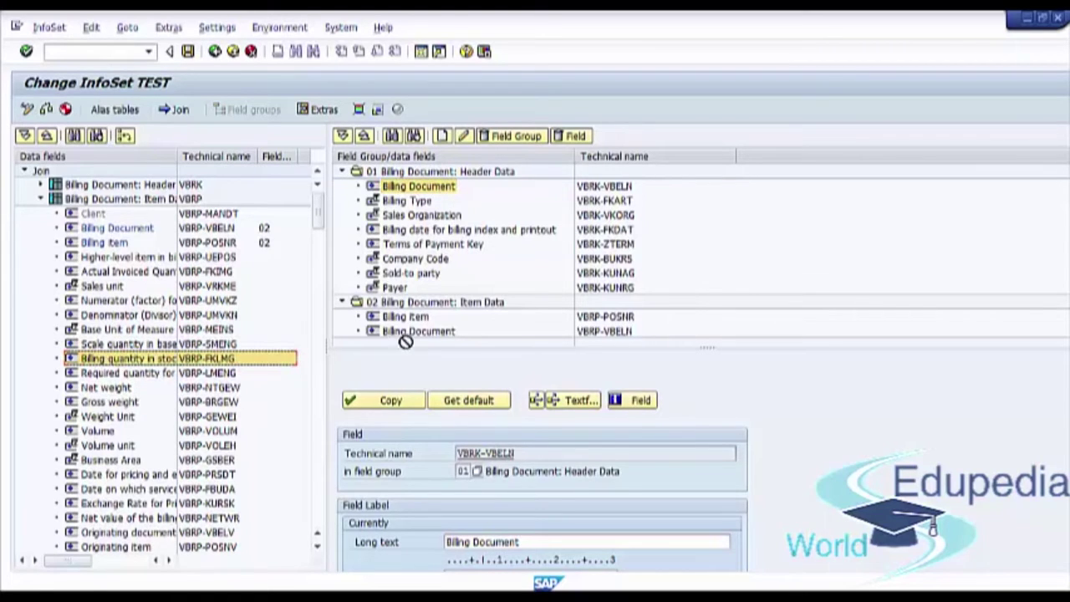
drag(405, 341, 405, 334)
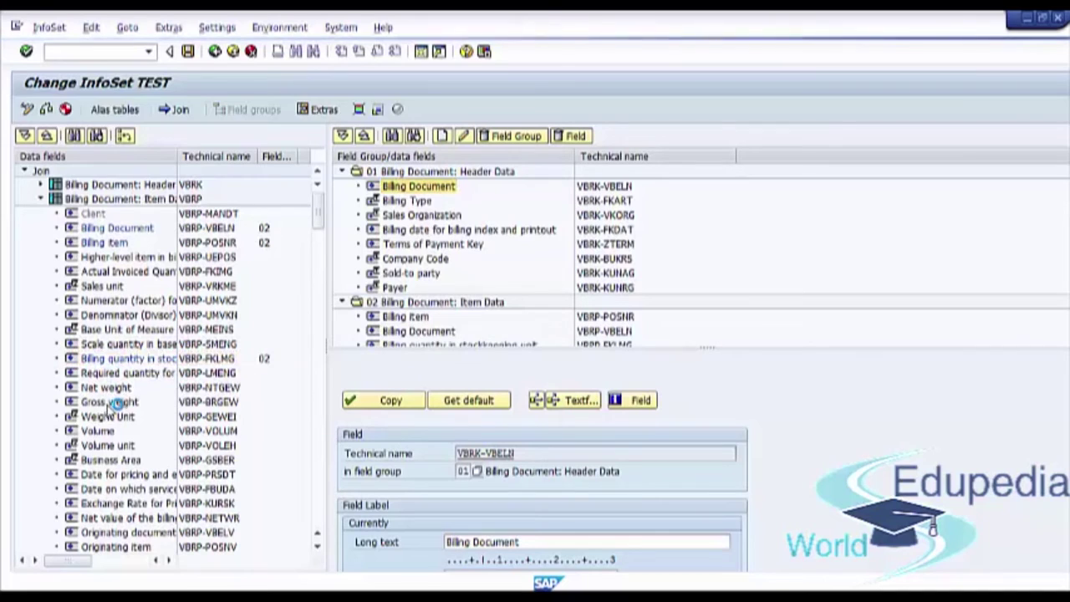
drag(106, 387, 418, 339)
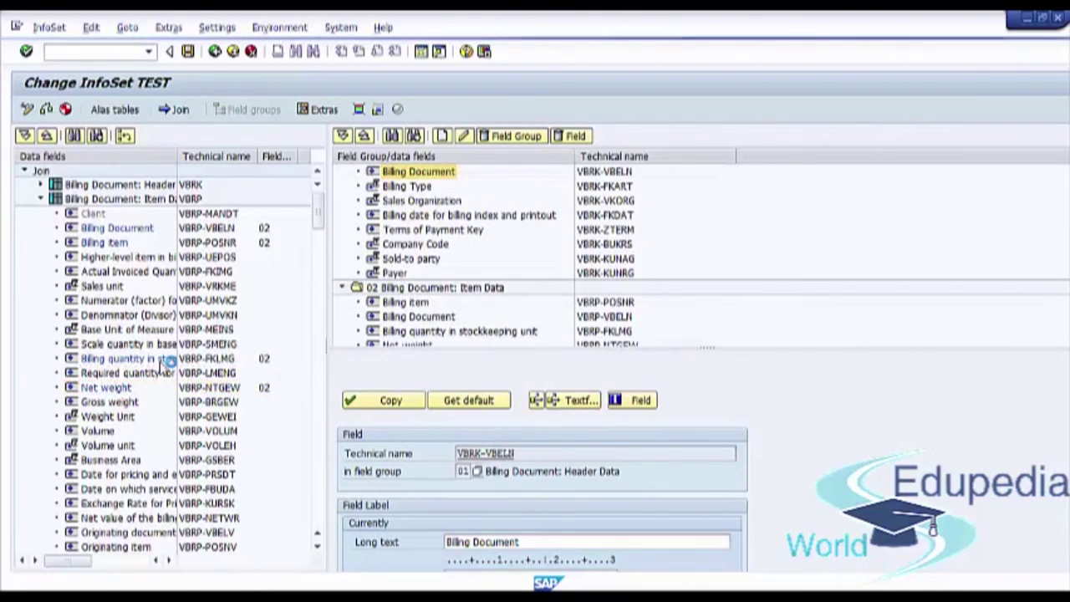
drag(109, 407, 423, 339)
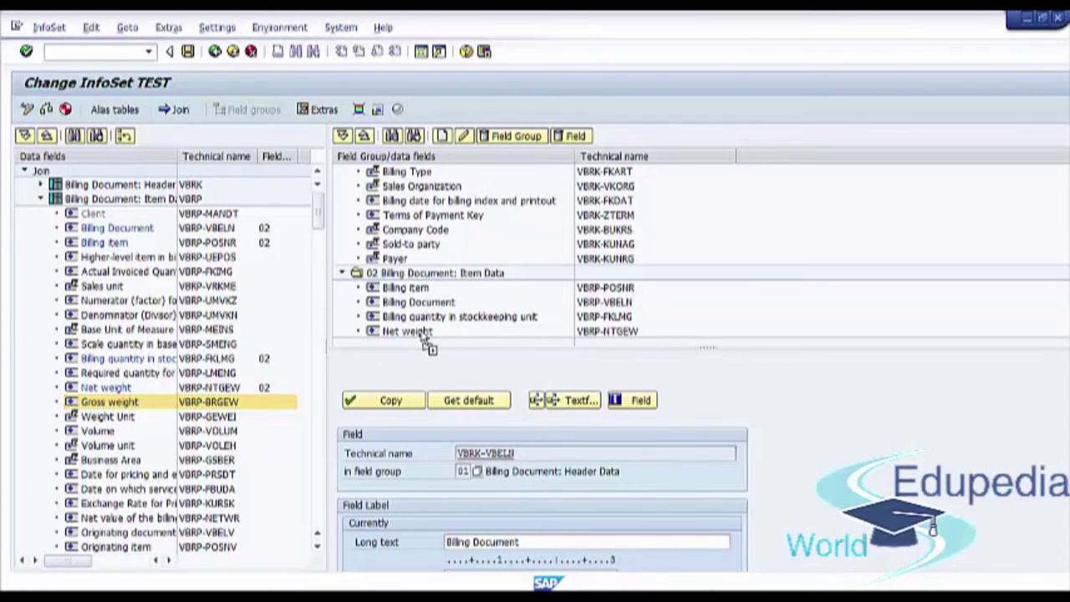
drag(423, 337, 424, 338)
Add Batch Number and Plant to the 02 Billing Document: Item Data field group
scroll(143, 361, down, 1)
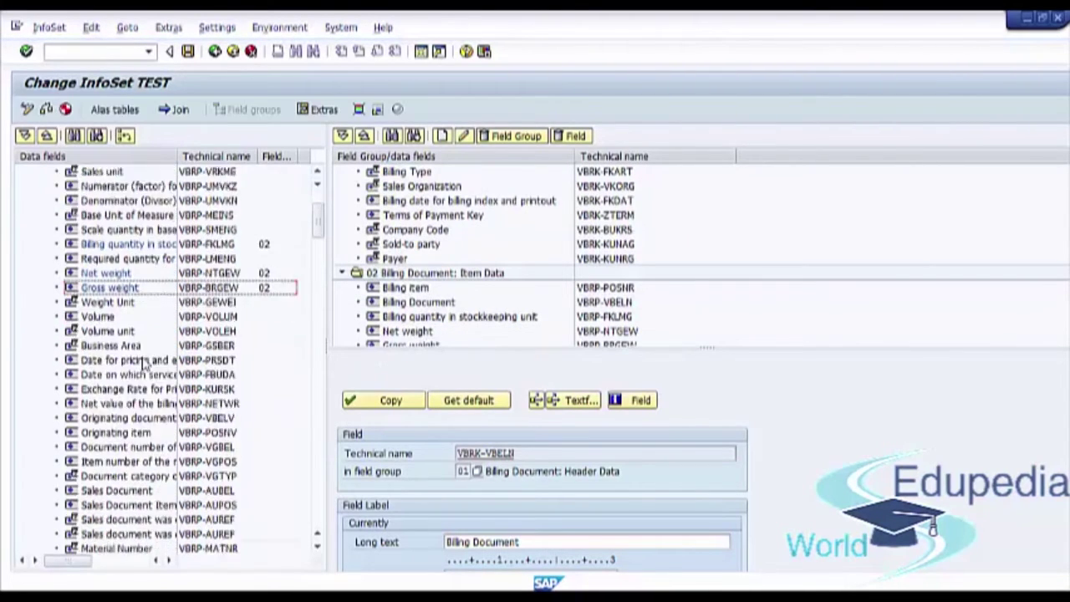
scroll(144, 361, down, 2)
scroll(146, 361, down, 1)
scroll(147, 360, down, 1)
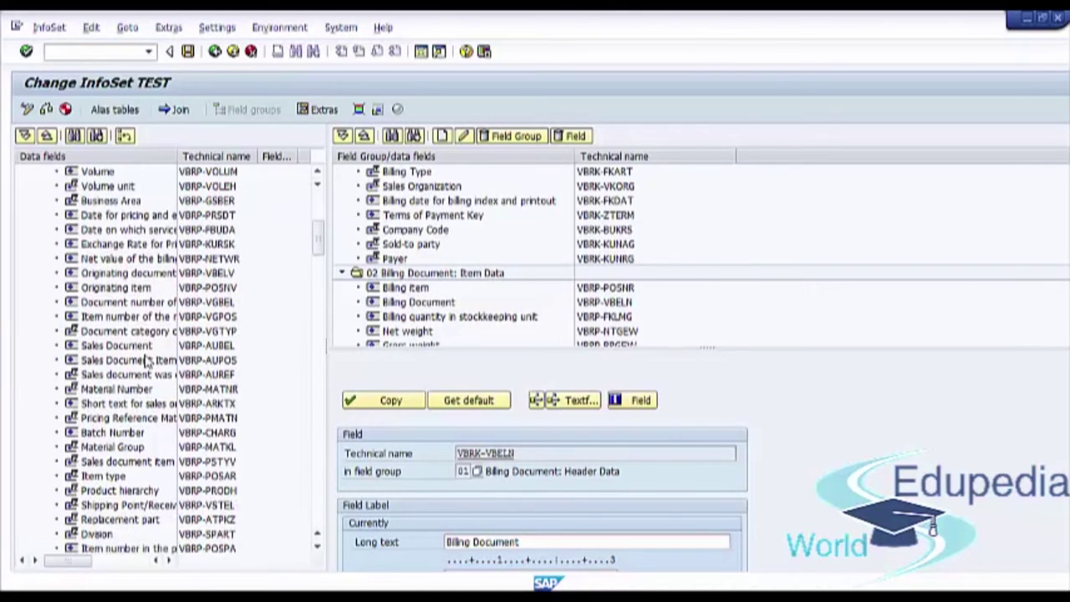
scroll(146, 361, down, 1)
click(120, 418)
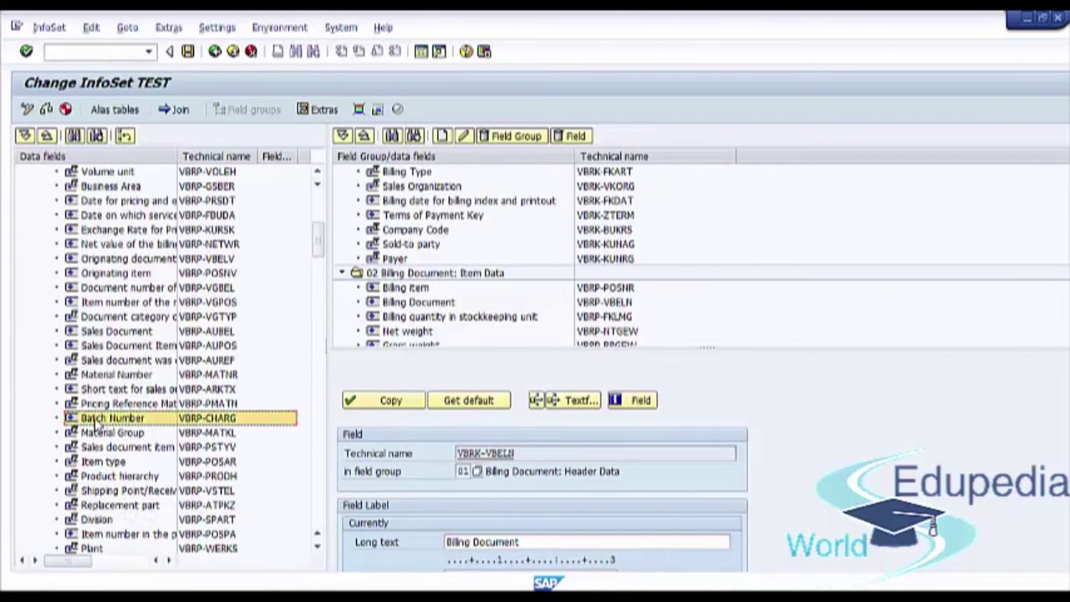
drag(99, 424, 437, 338)
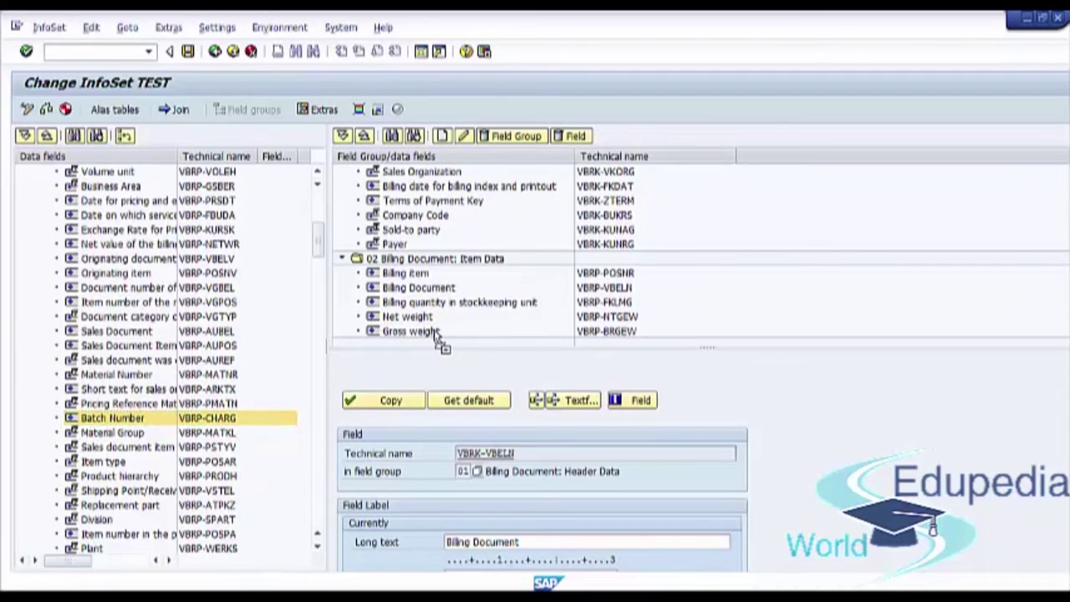
click(86, 545)
drag(88, 540, 441, 335)
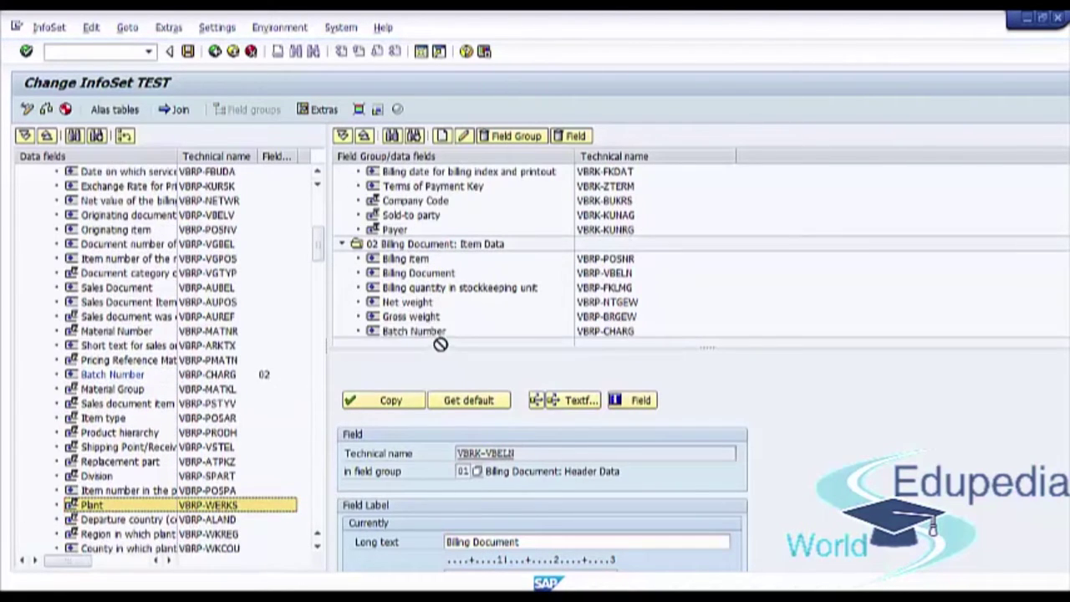
drag(442, 335, 441, 335)
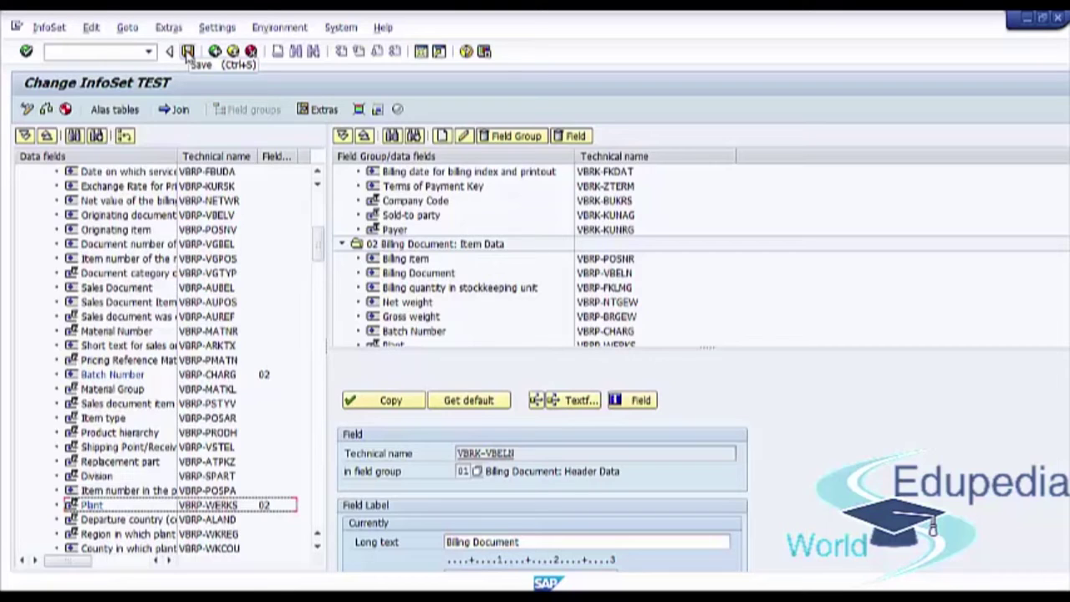
Save InfoSet TEST as a Local Object and close the Performance Assistant saved message
click(187, 53)
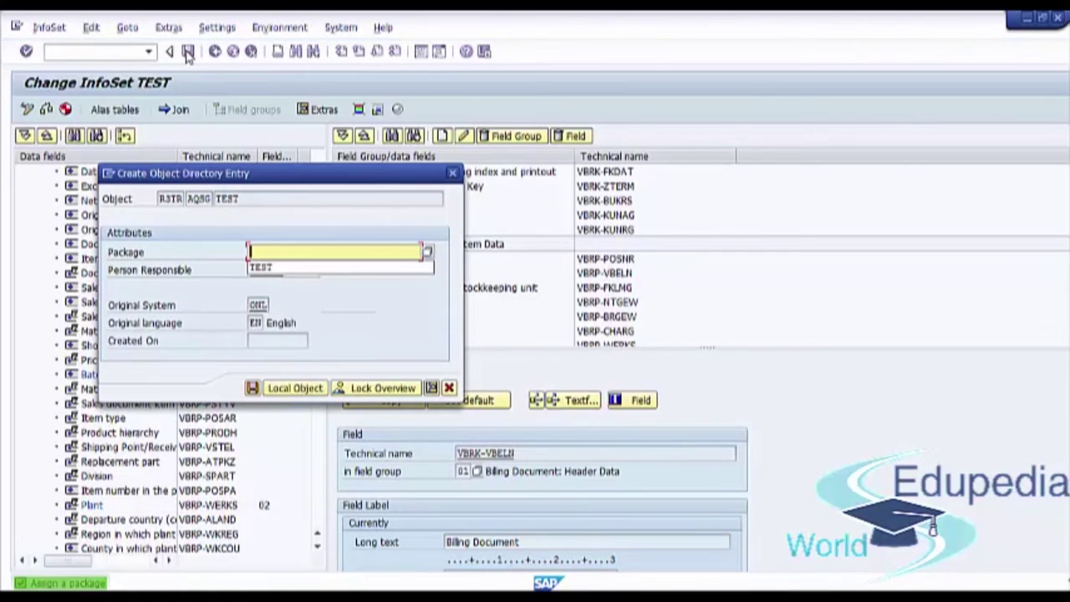
click(201, 269)
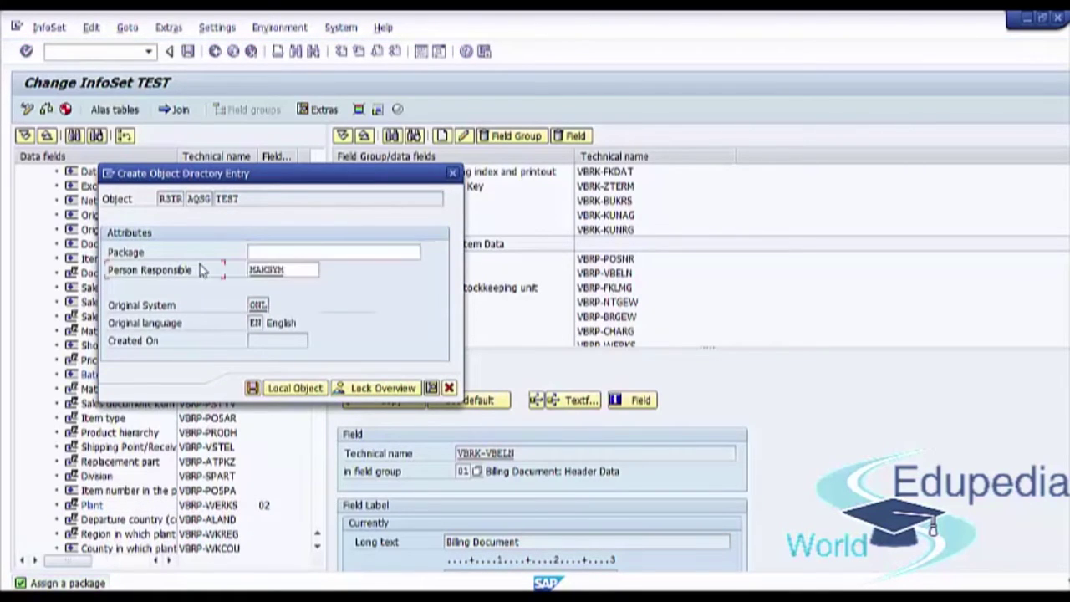
click(294, 251)
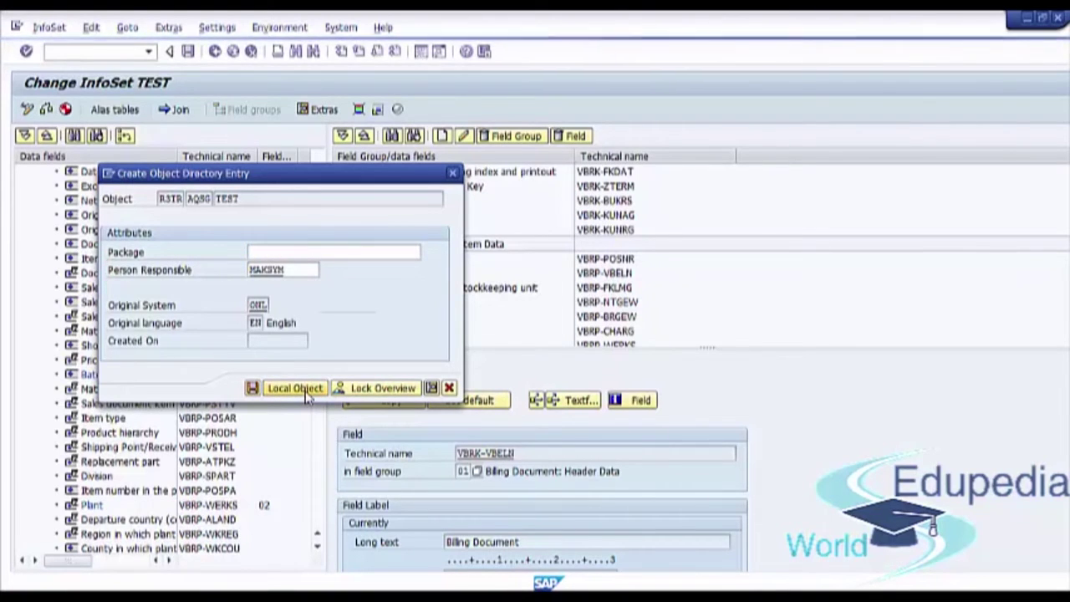
click(307, 396)
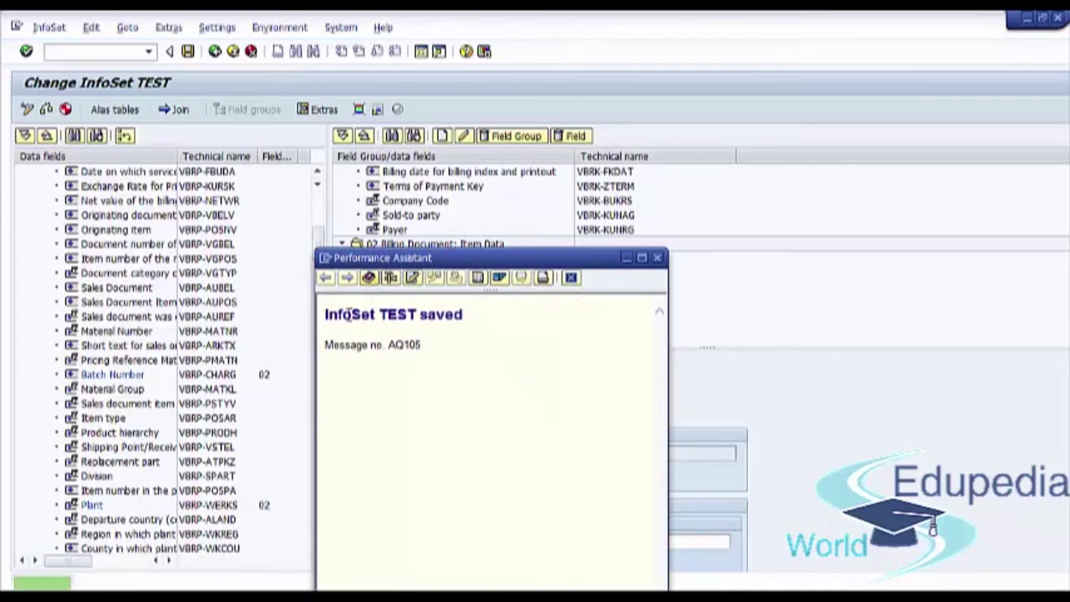
drag(365, 320, 478, 325)
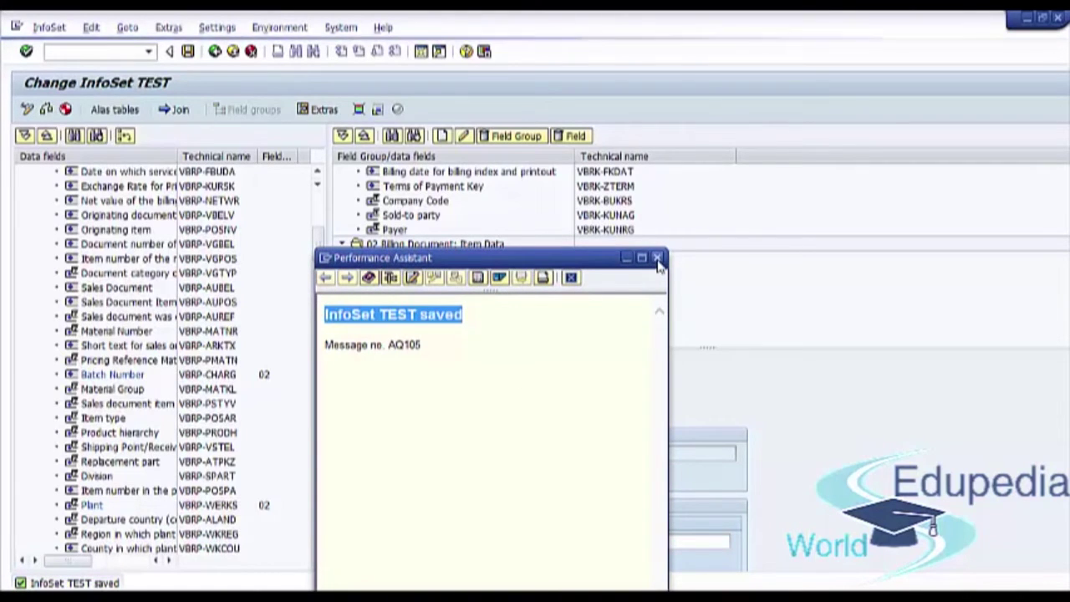
click(657, 258)
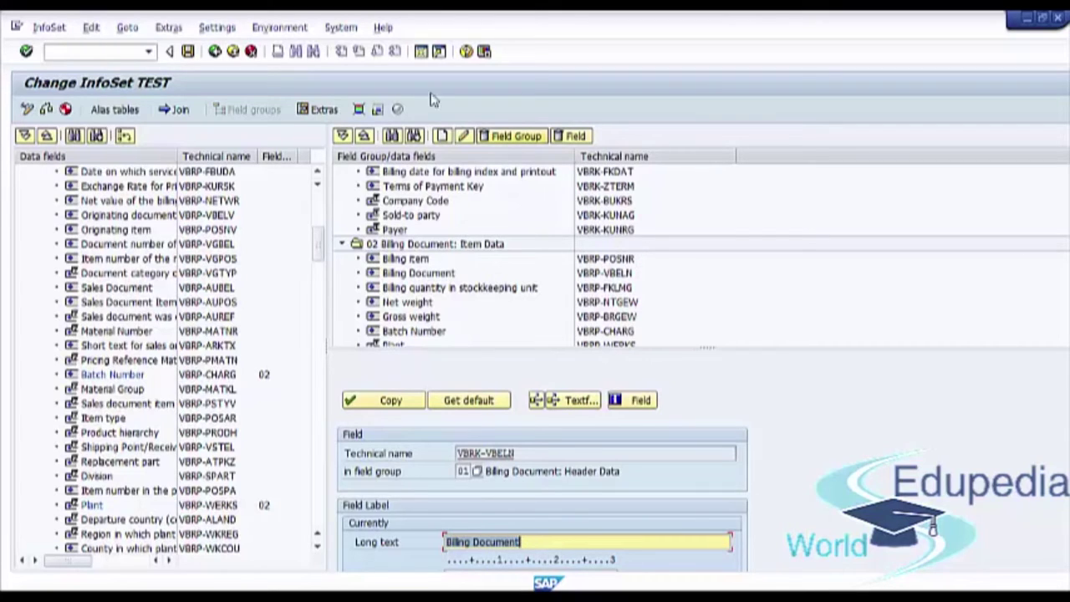
Exit the InfoSet editor, answering Yes to generate InfoSet TEST
click(232, 51)
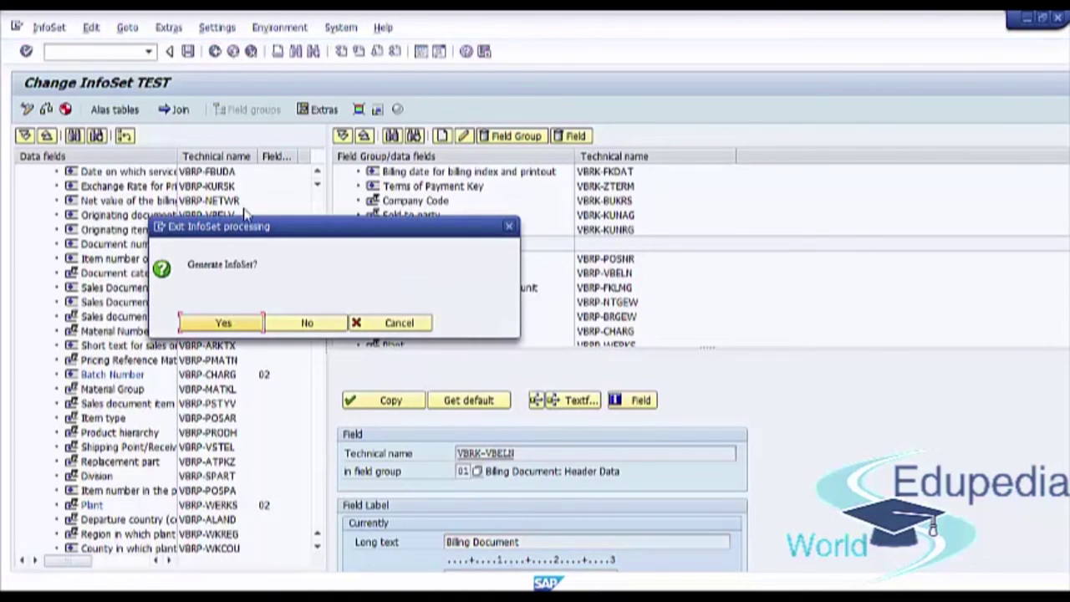
click(230, 324)
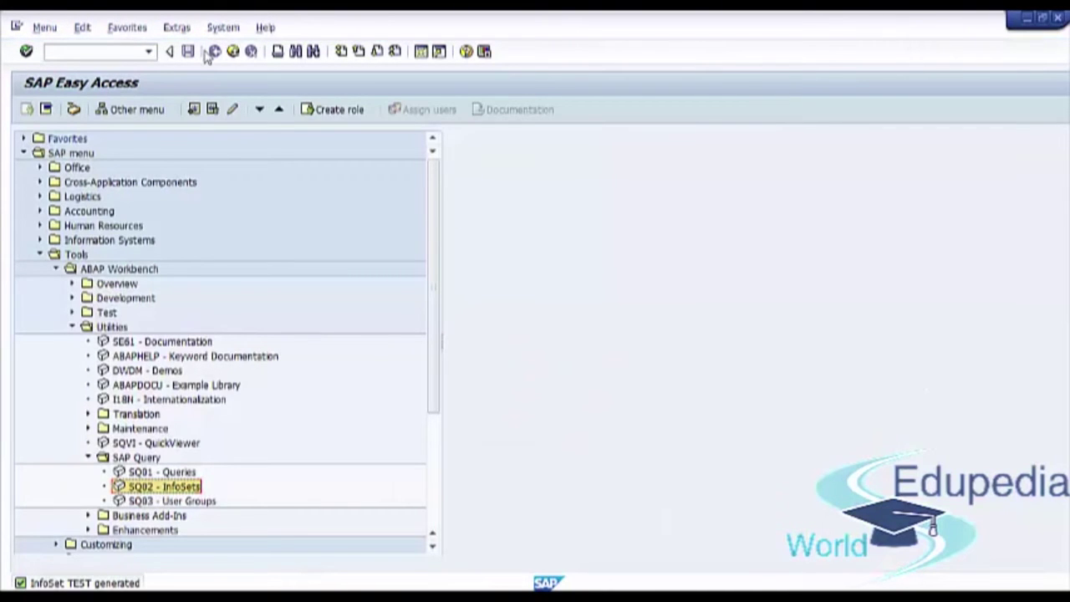
click(214, 52)
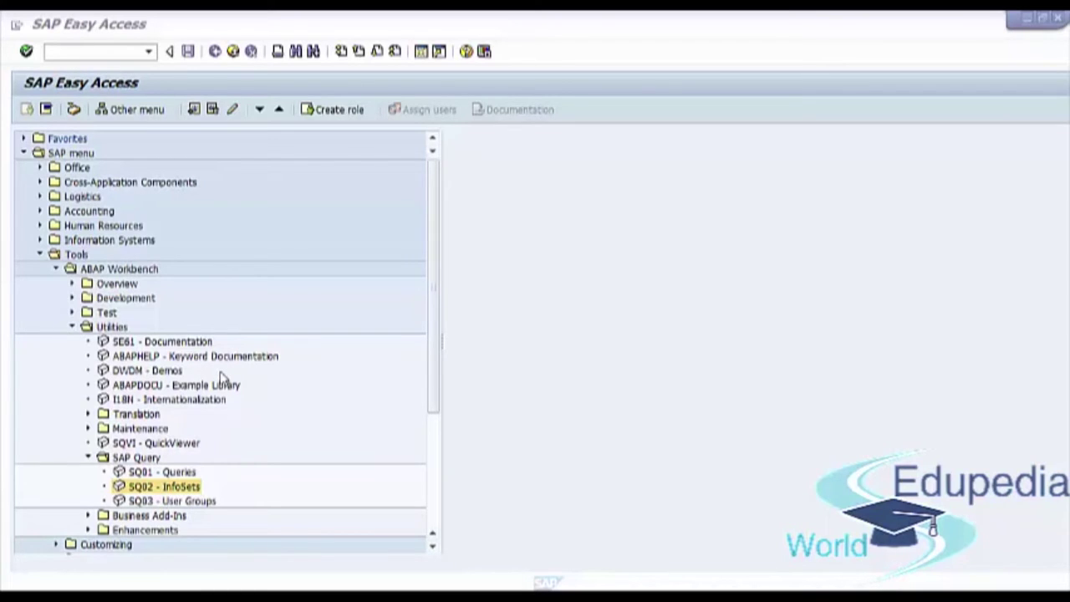
click(72, 153)
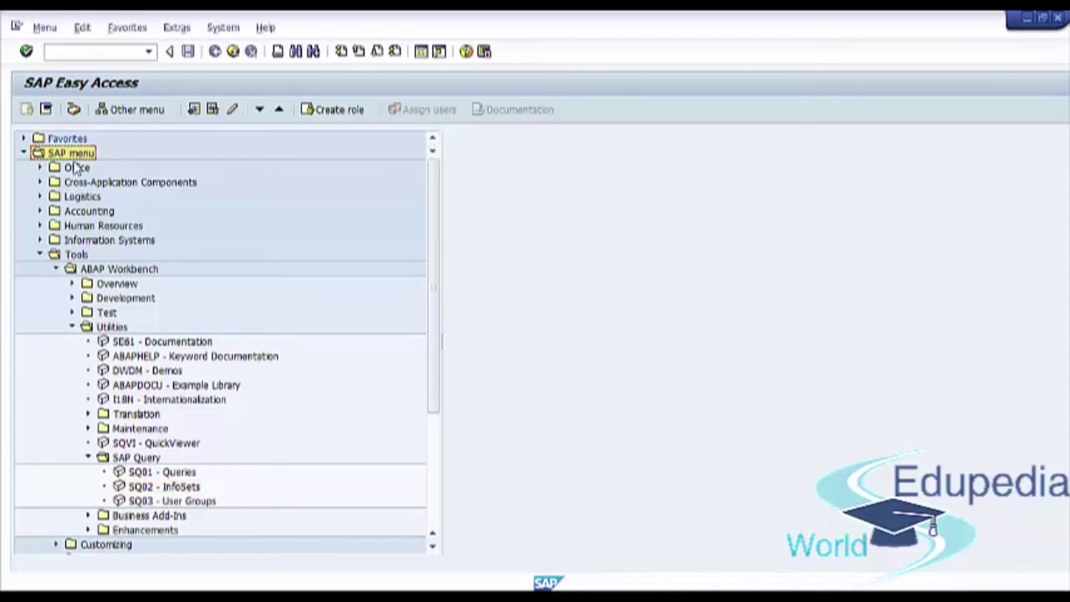
click(71, 258)
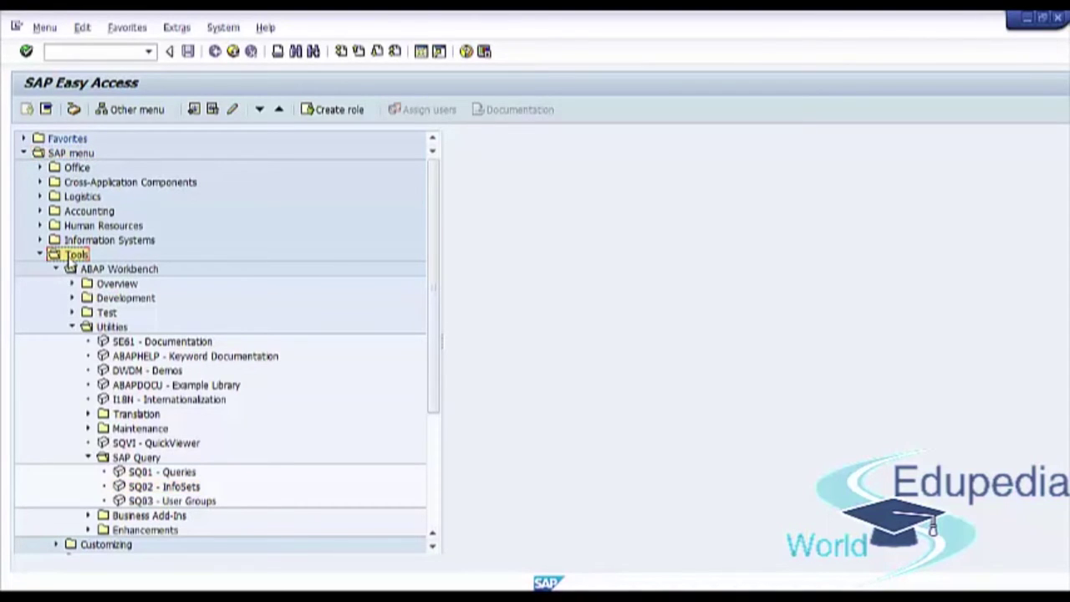
click(106, 272)
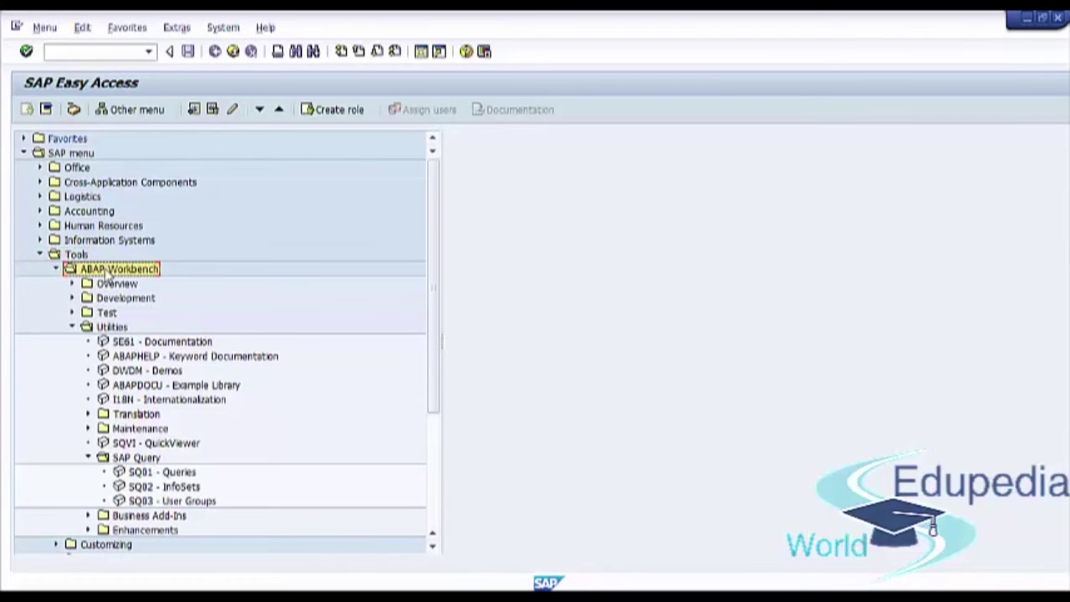
click(113, 329)
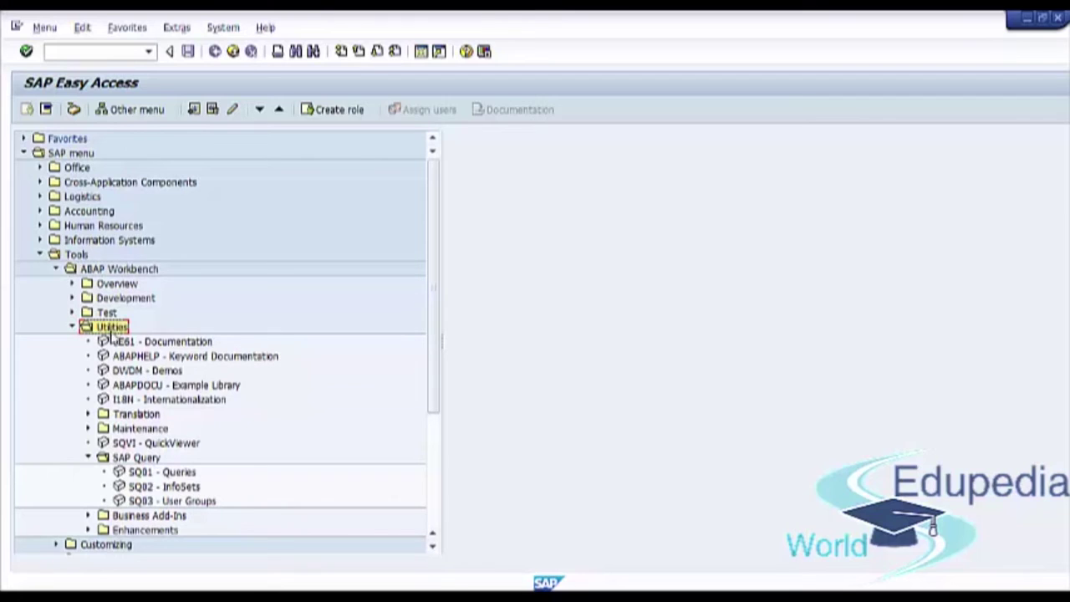
click(129, 462)
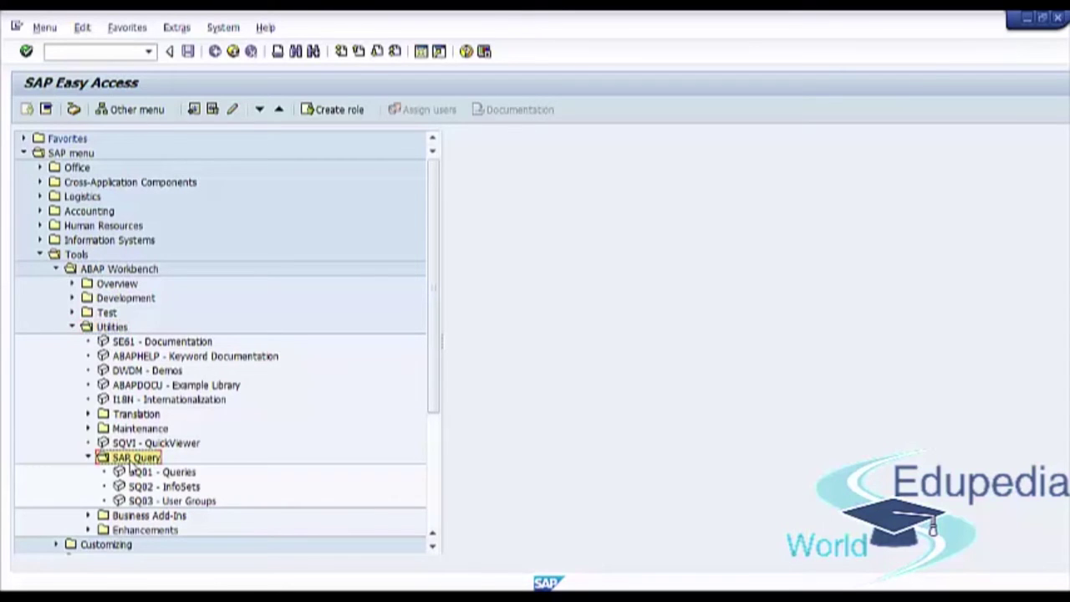
click(149, 501)
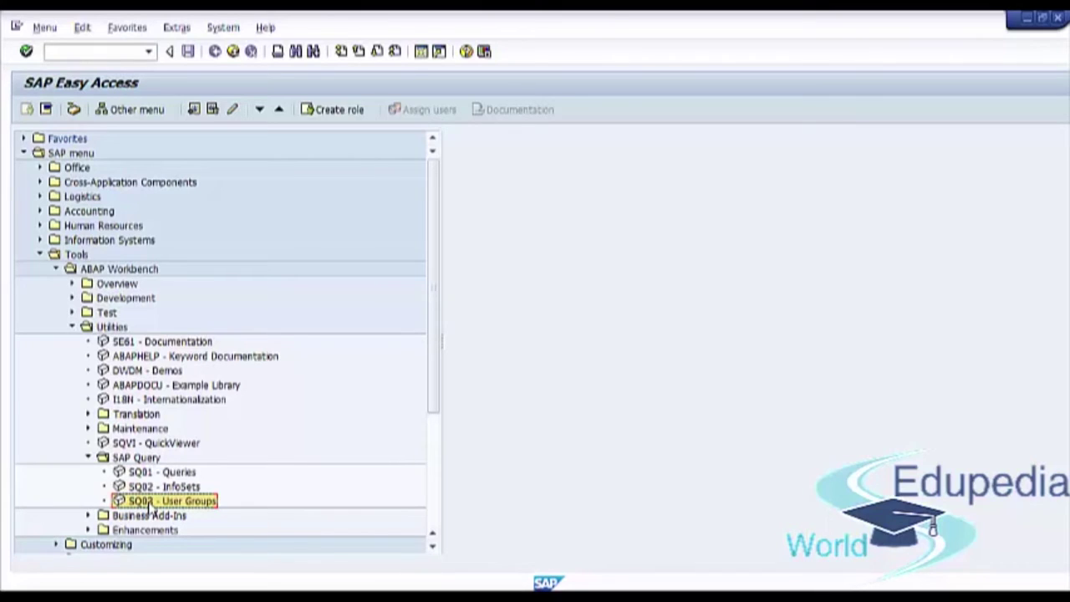
Launch SQ03 user group maintenance and enter TEST as the user group name
double_click(149, 500)
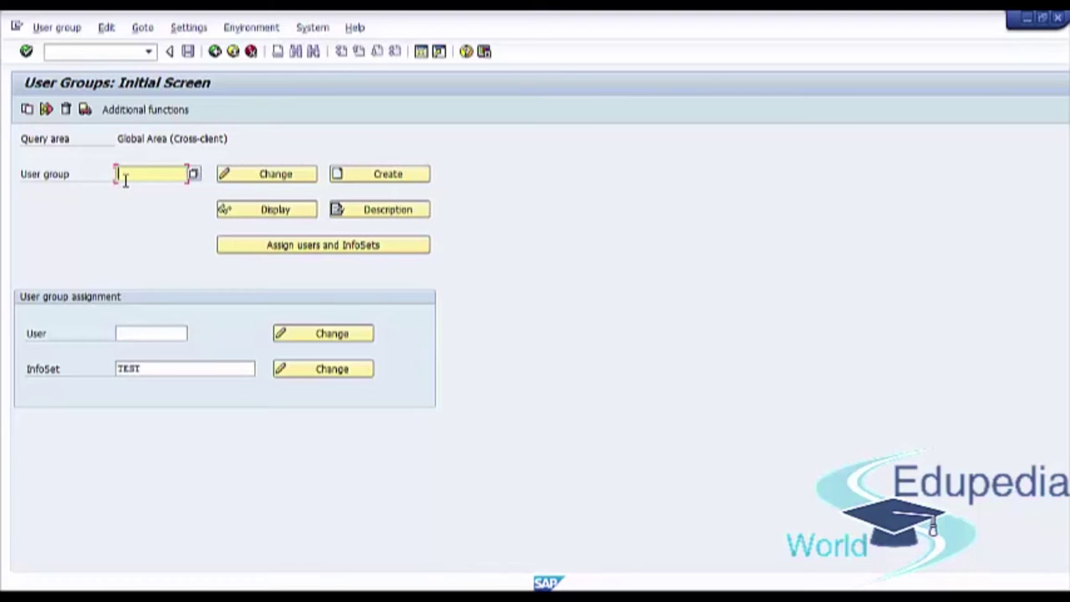
text(TE)
text(ST)
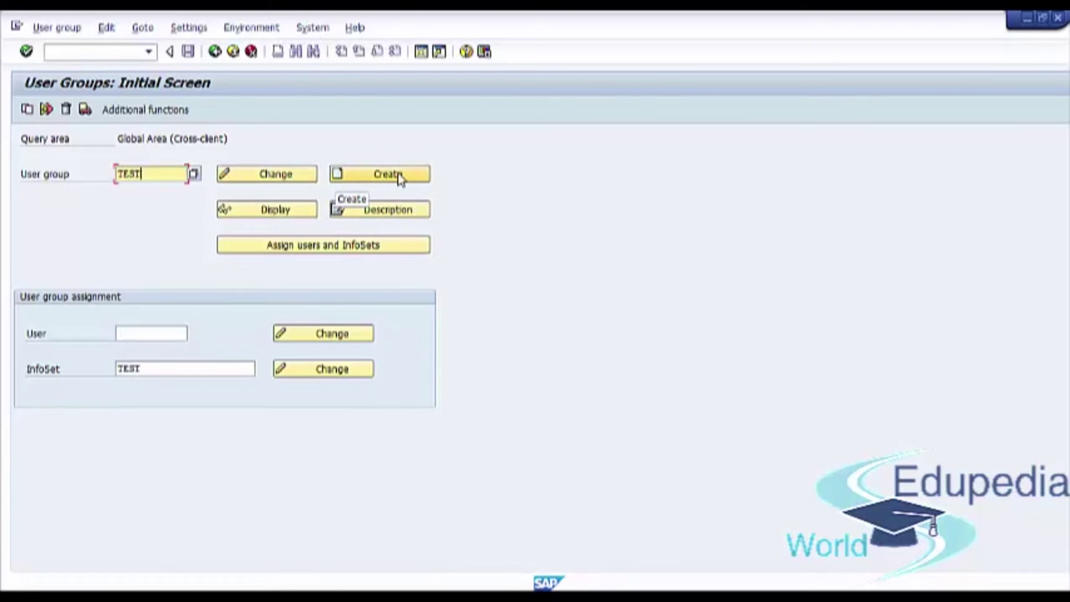
Create user group TEST with description TEST and save it as a local object
click(398, 179)
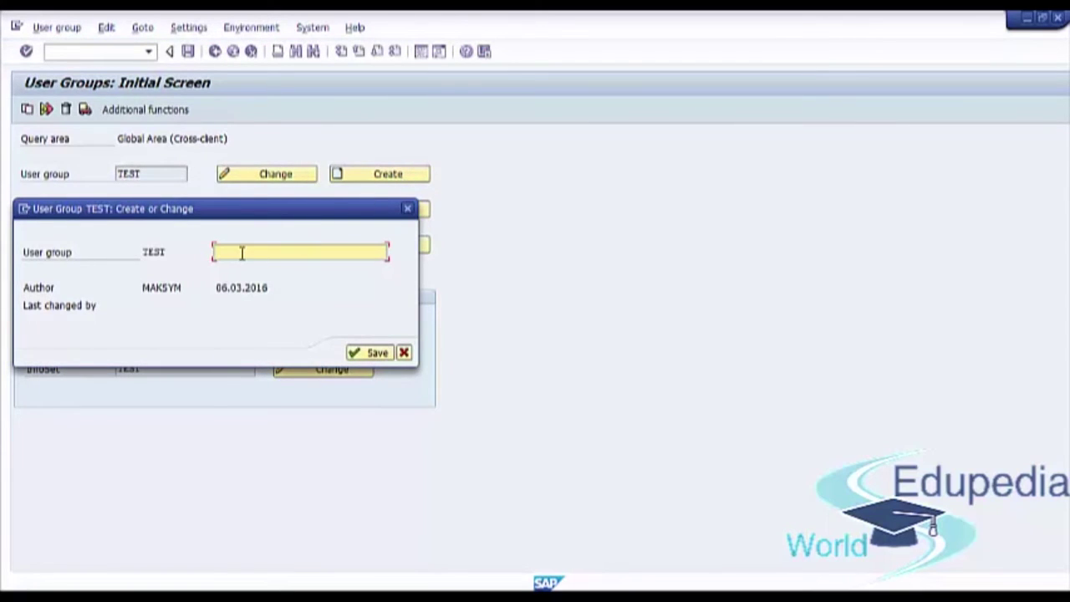
text(TEST)
click(374, 354)
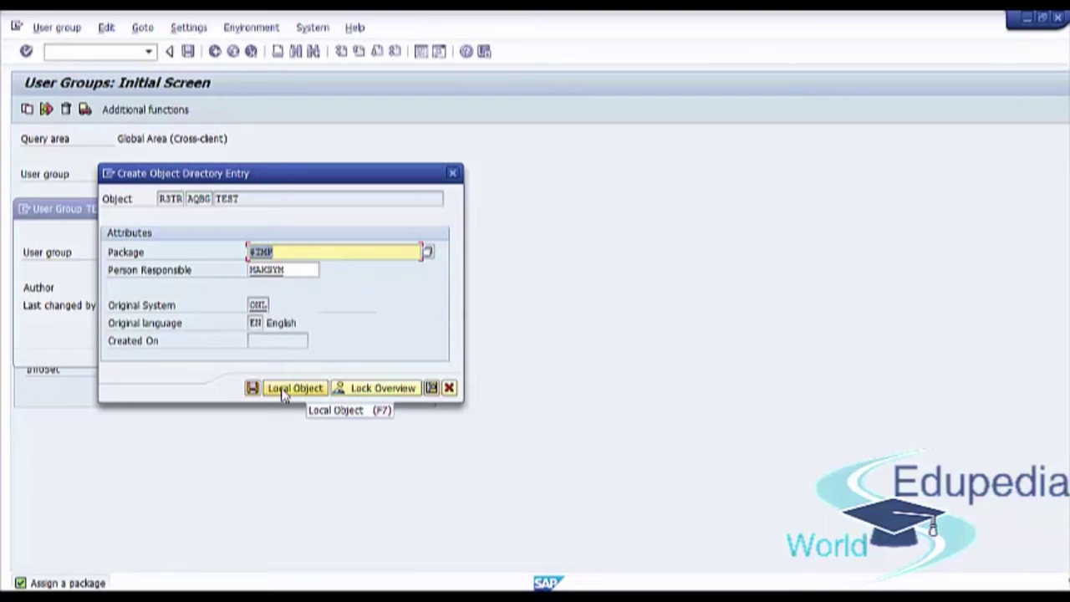
click(283, 389)
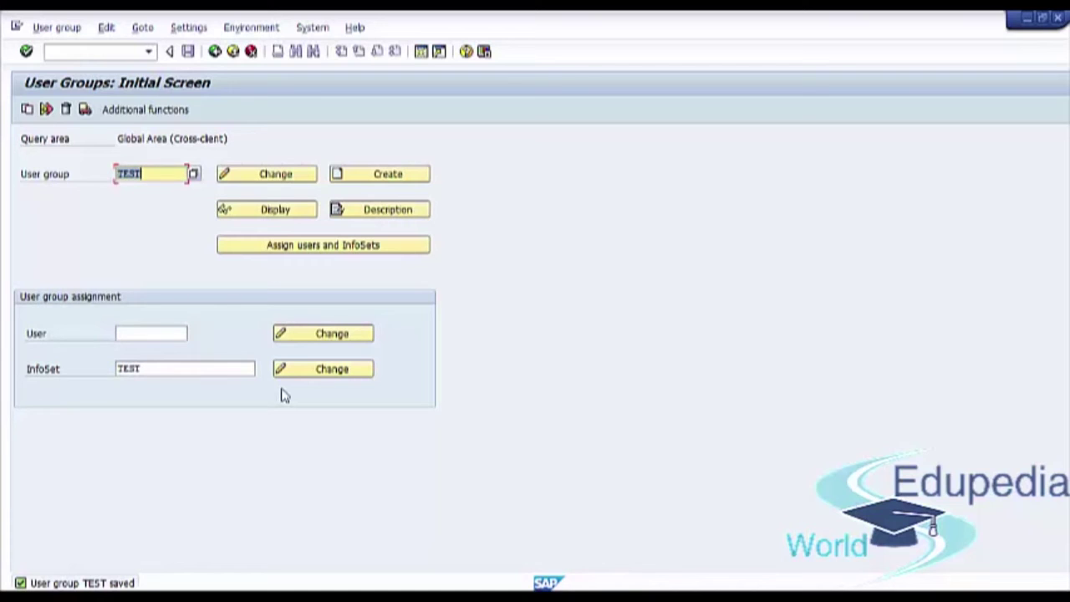
View the details of the AQ828 save confirmation message, then close them
click(53, 585)
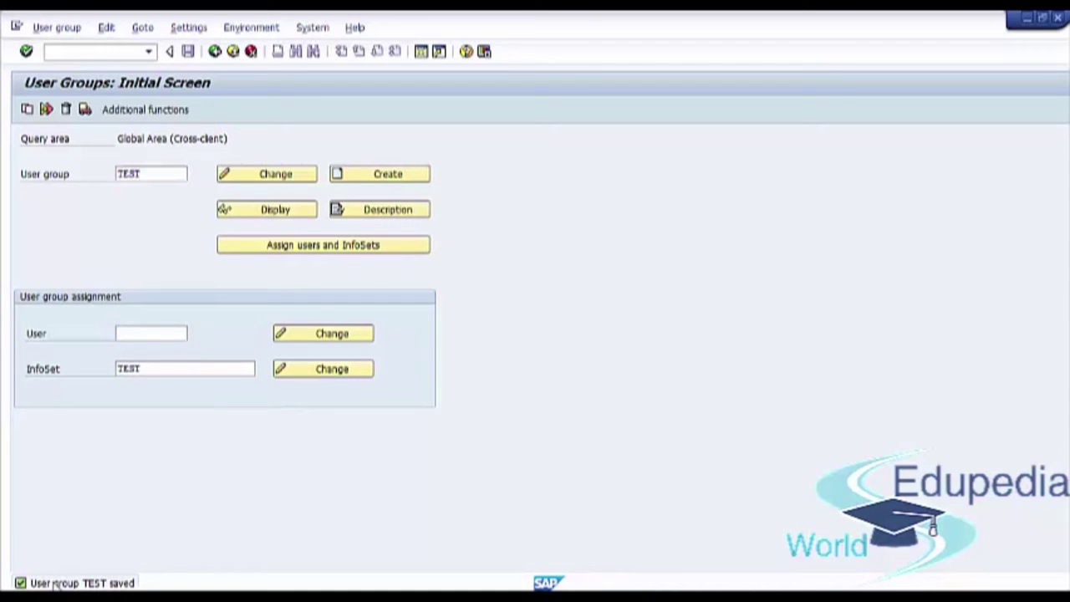
double_click(53, 585)
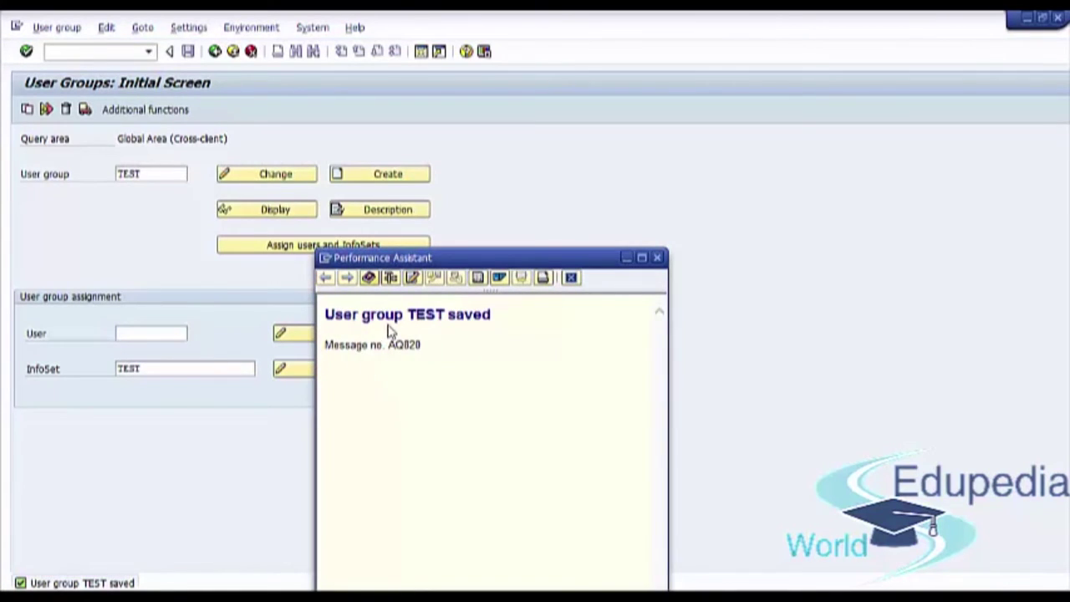
click(657, 258)
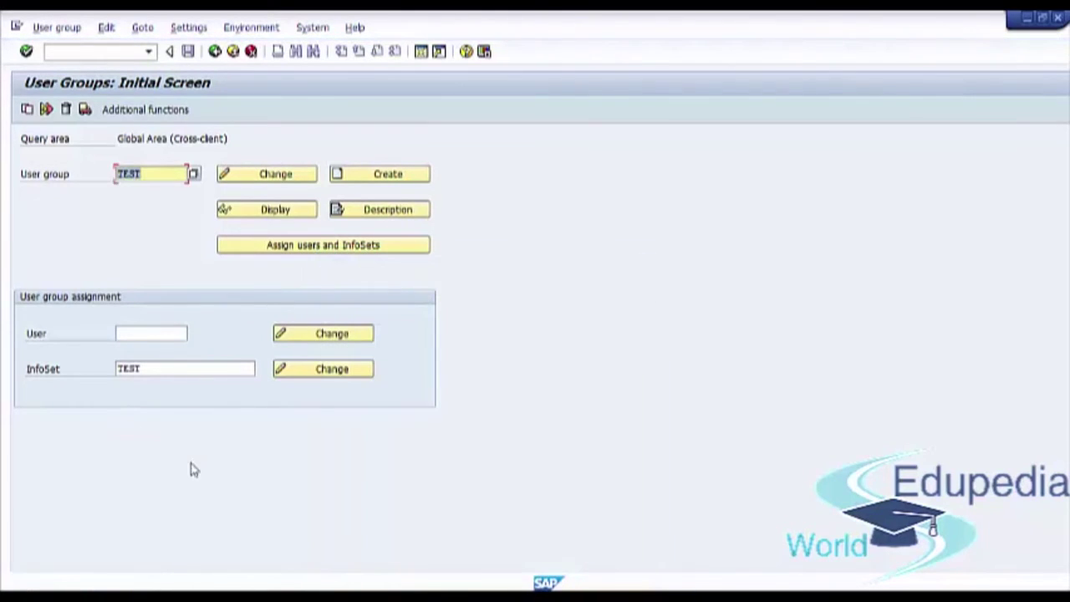
click(259, 174)
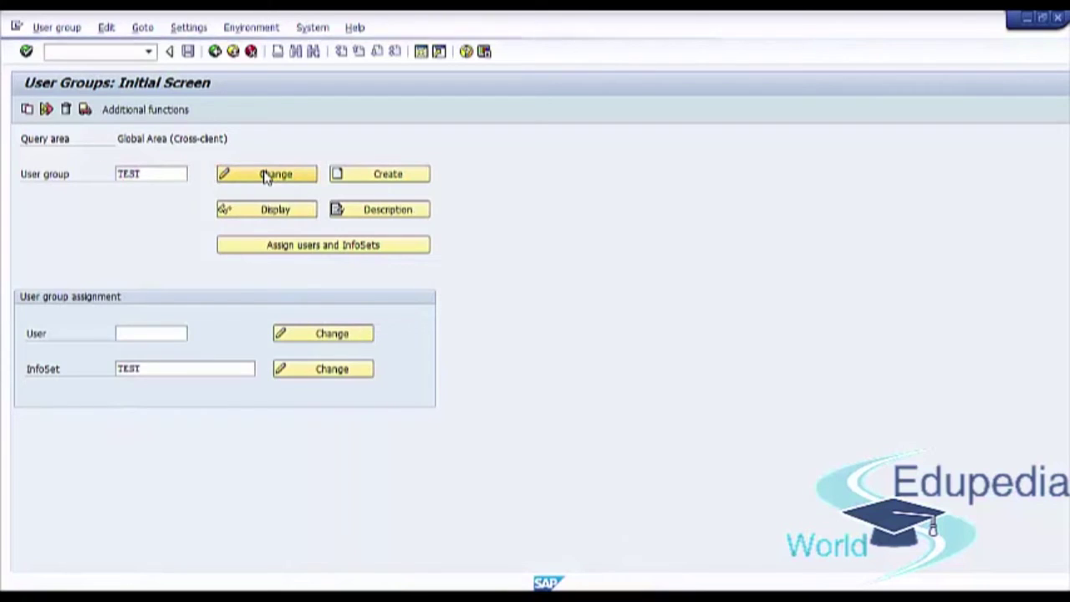
click(371, 352)
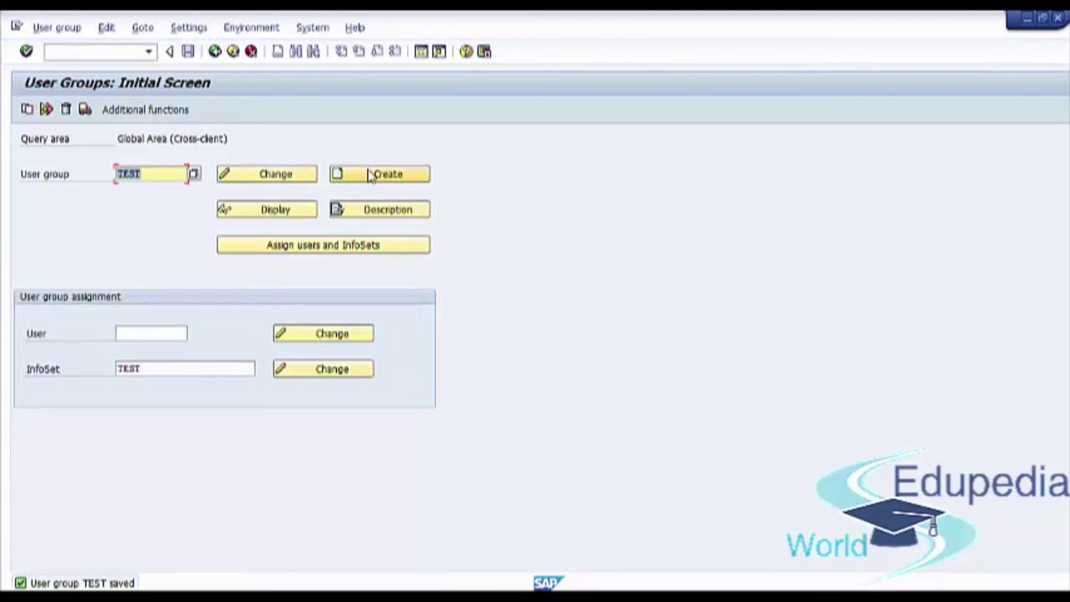
click(292, 213)
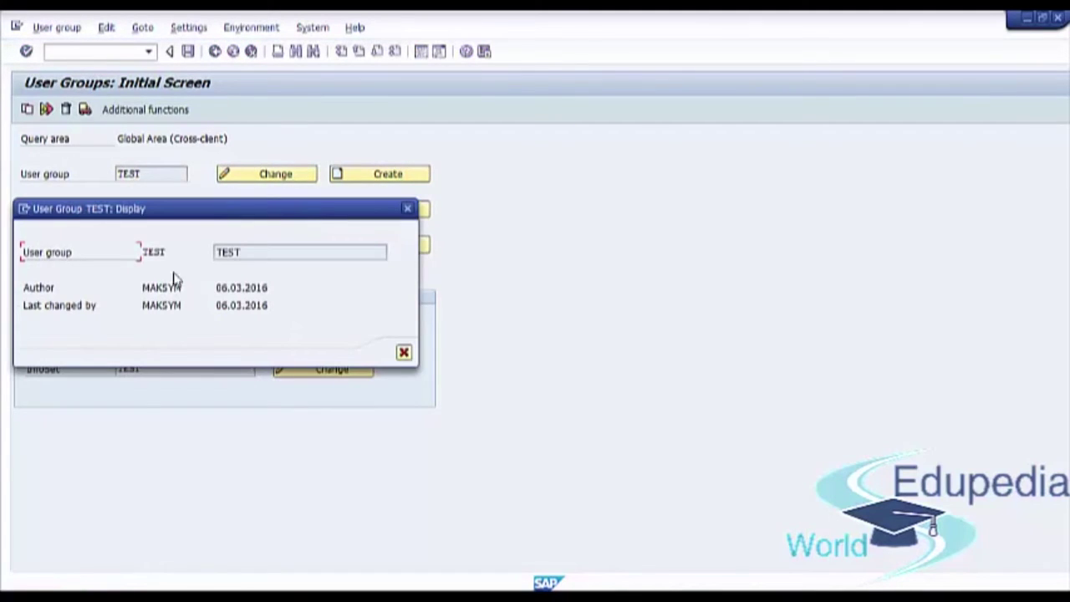
click(404, 355)
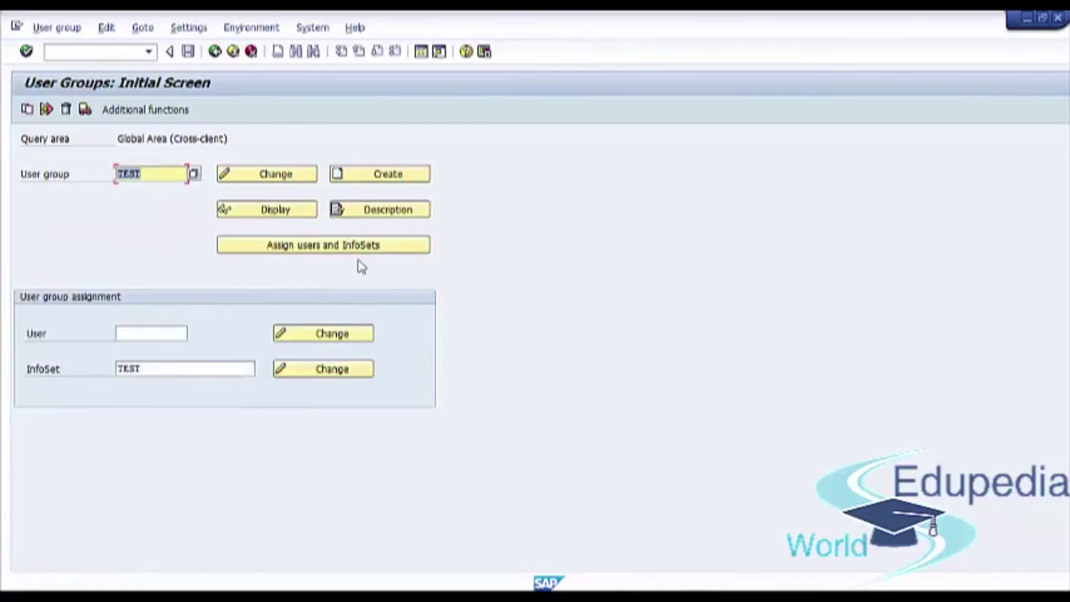
click(358, 215)
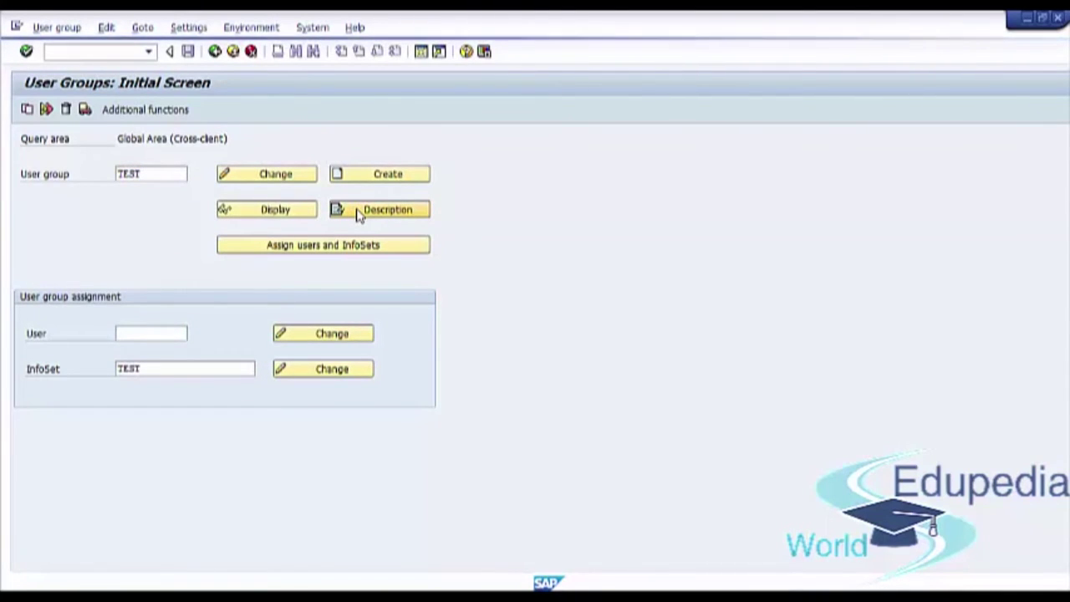
click(360, 251)
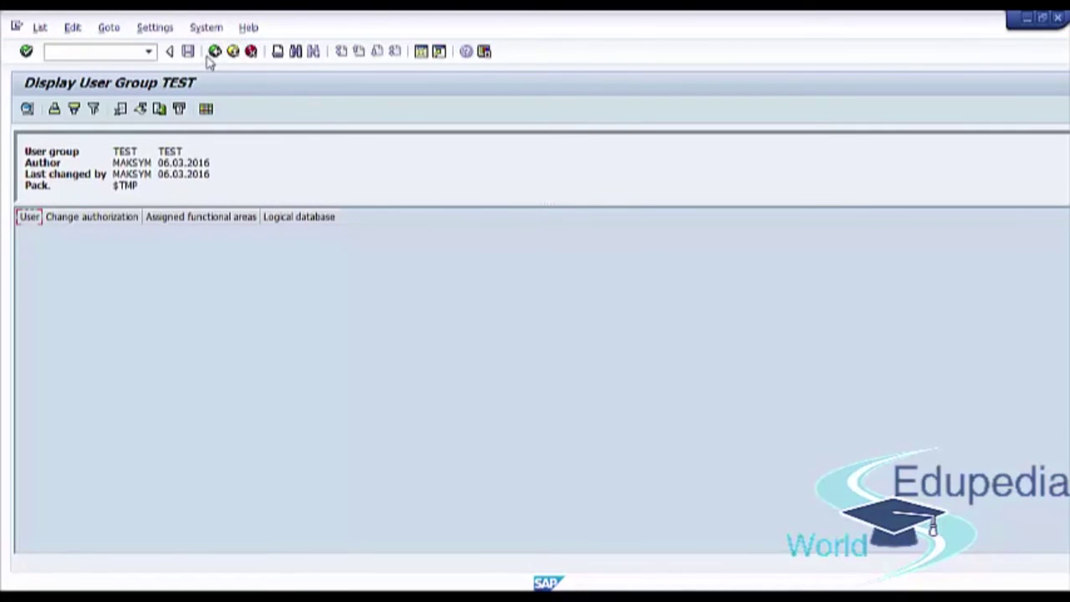
click(207, 109)
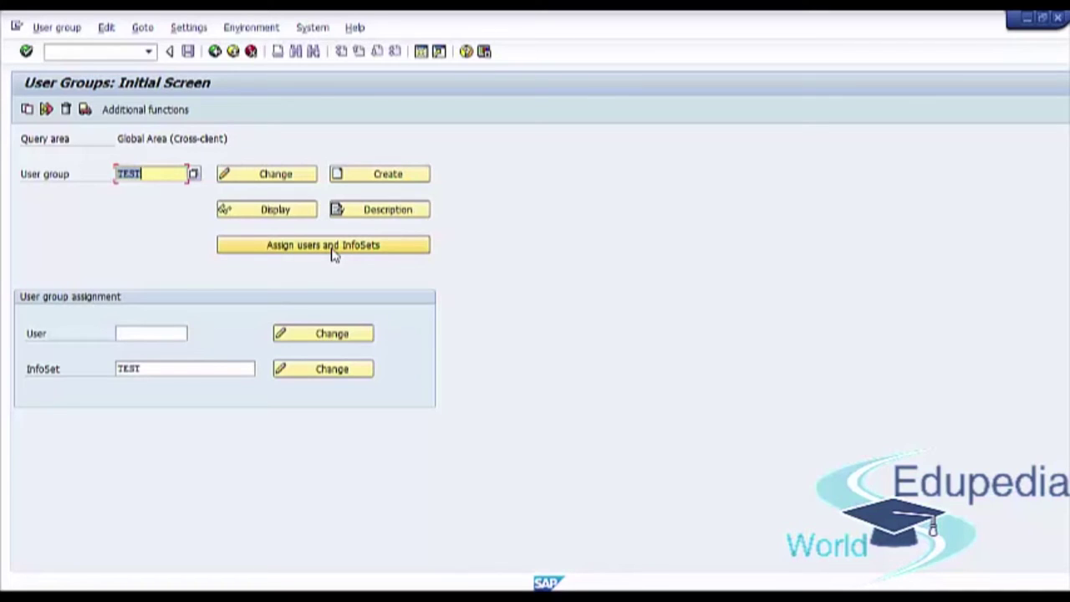
click(316, 251)
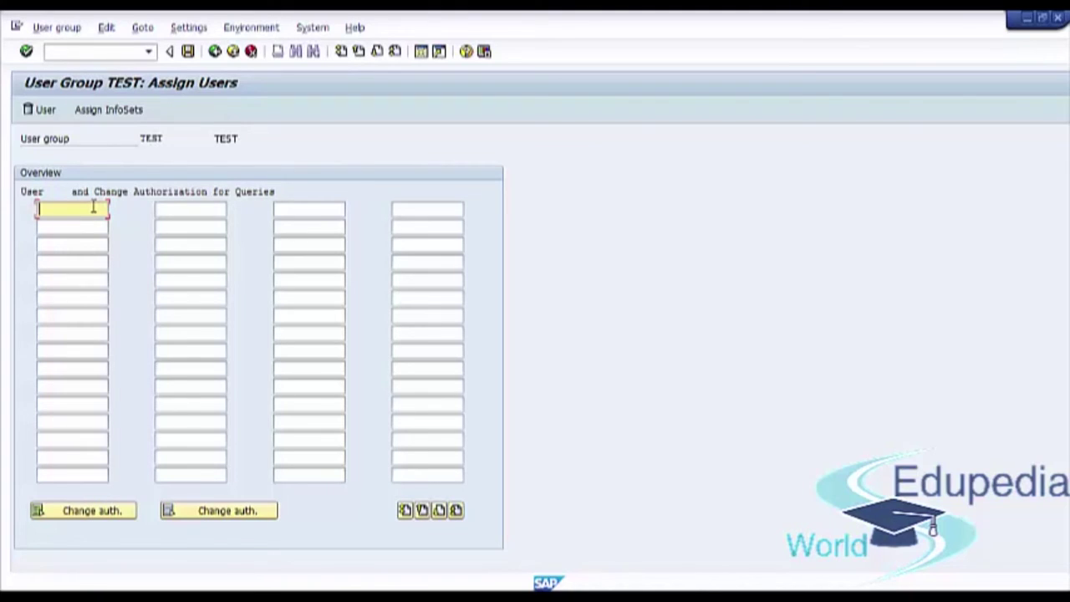
Enter two users with change authorisation for group TEST and save the assignment
text(MAKSYM)
key(Return)
text(TEST)
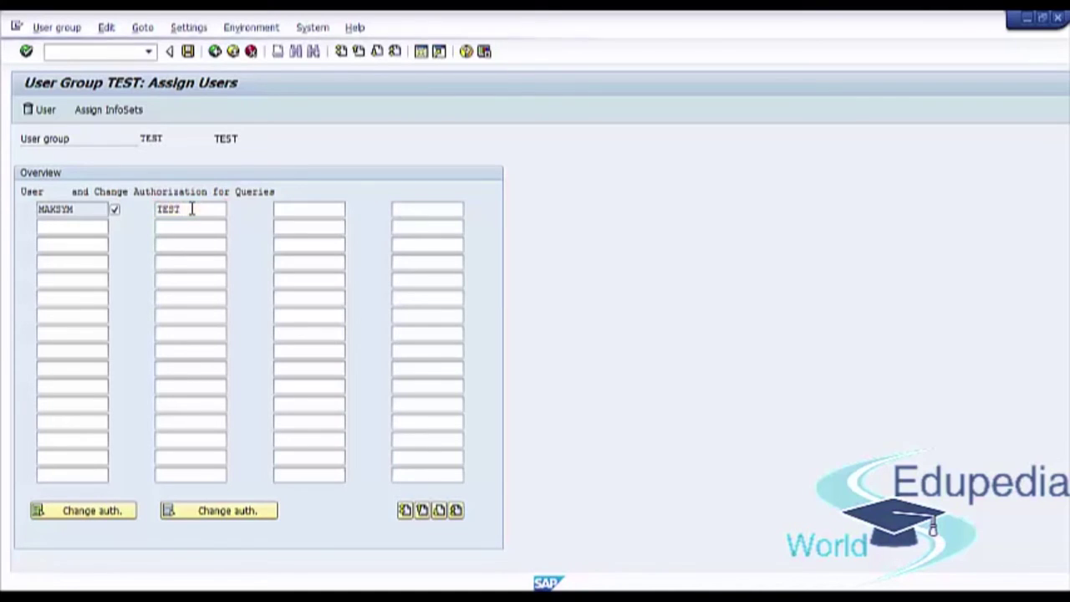
key(Return)
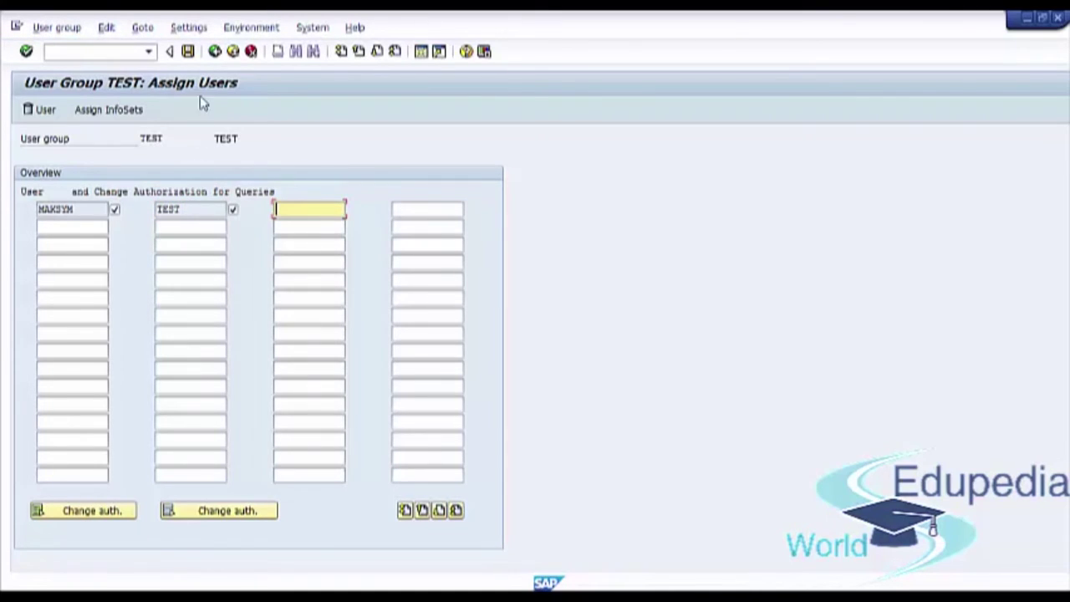
click(188, 52)
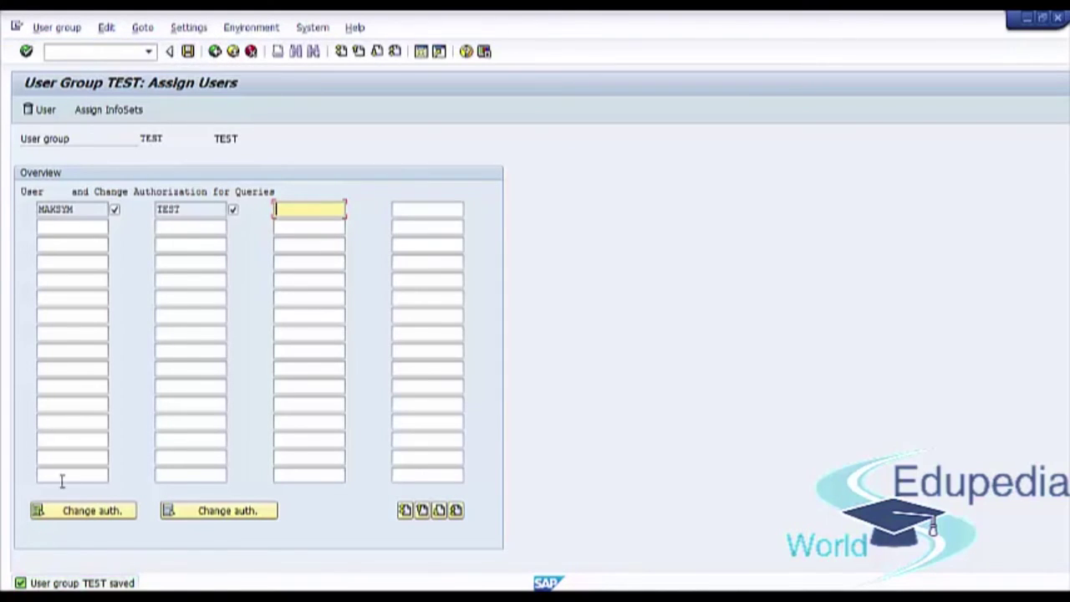
Check the save confirmation details and return to the User Groups initial screen
double_click(79, 583)
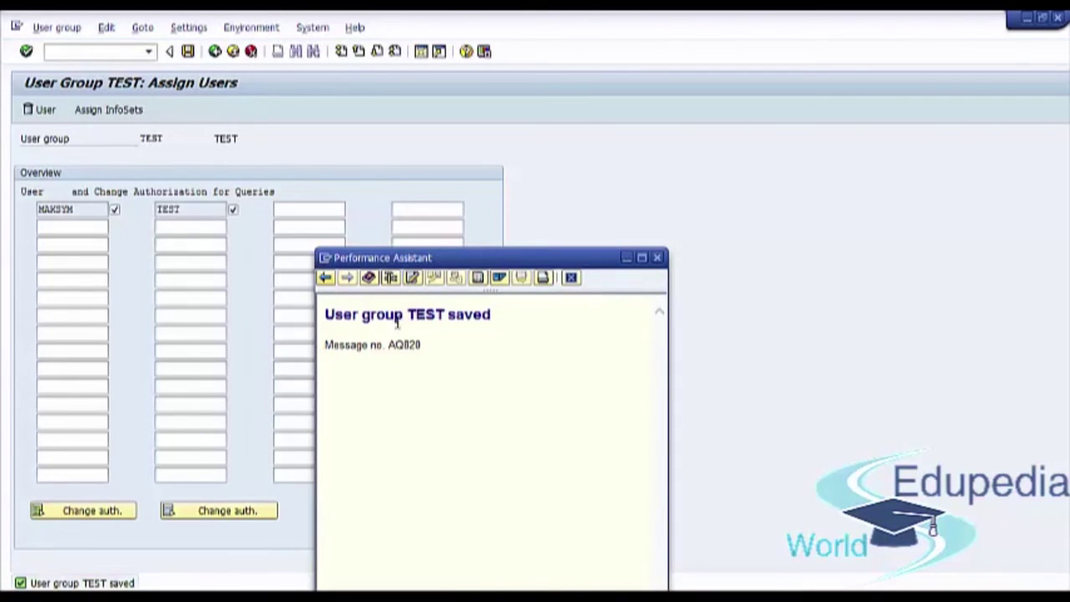
click(658, 259)
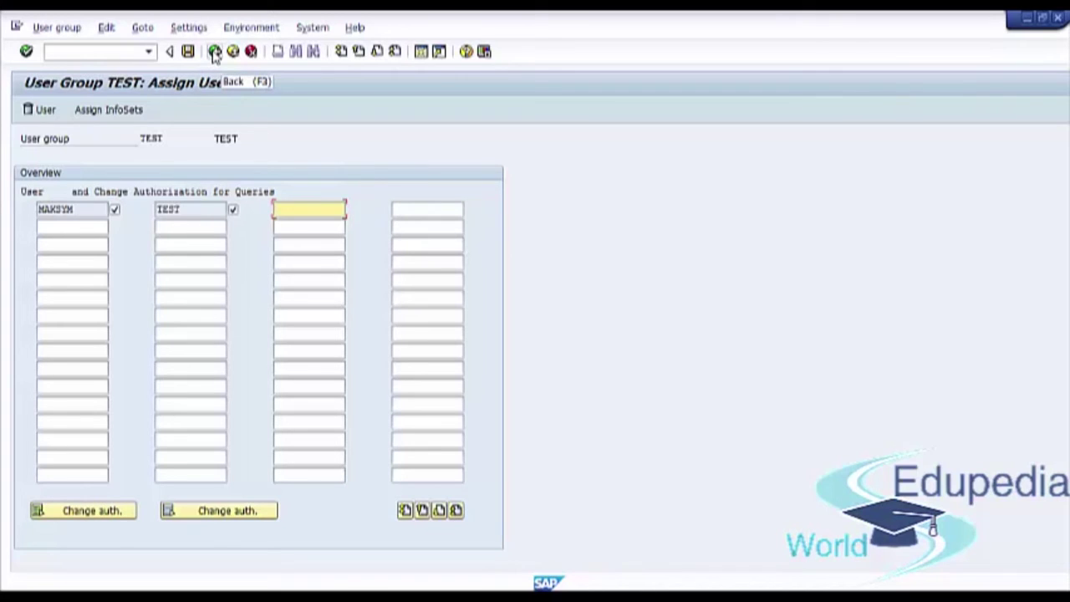
click(215, 52)
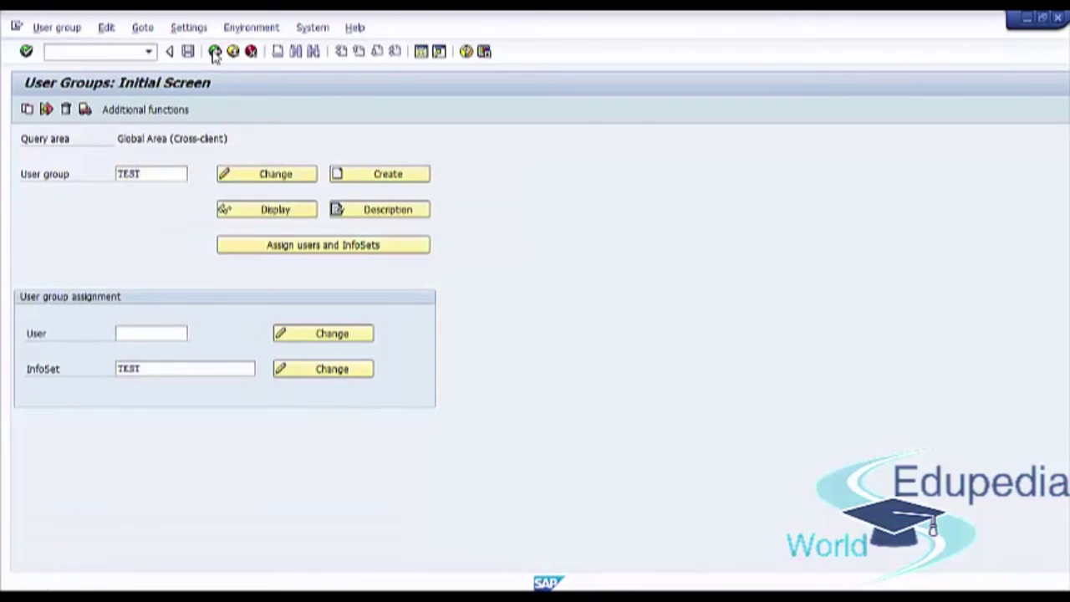
Go back to SAP Easy Access and select the query maintenance transaction
click(215, 53)
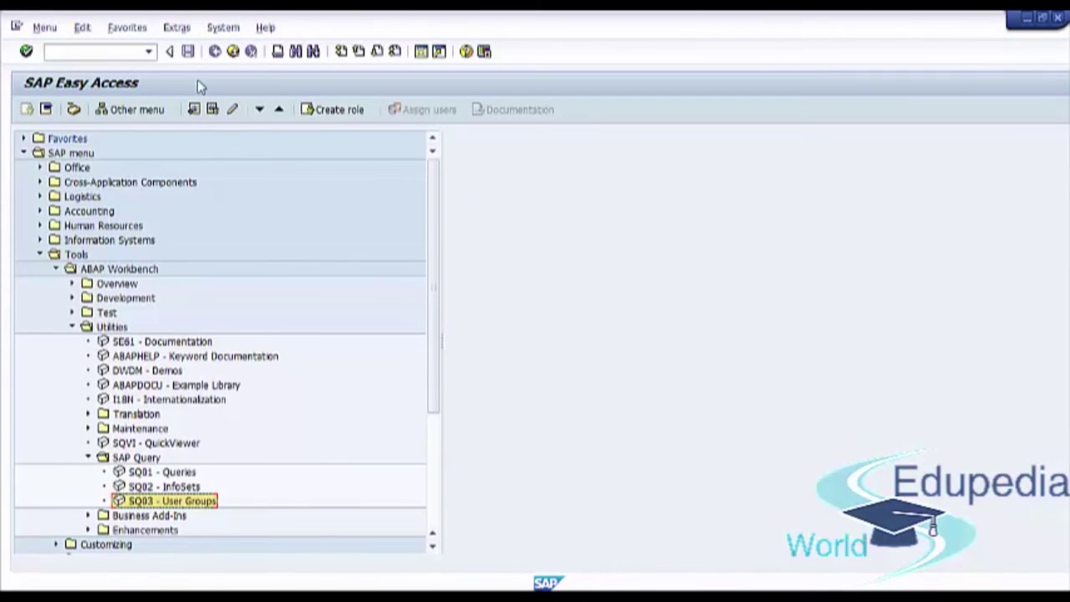
click(177, 475)
double_click(176, 475)
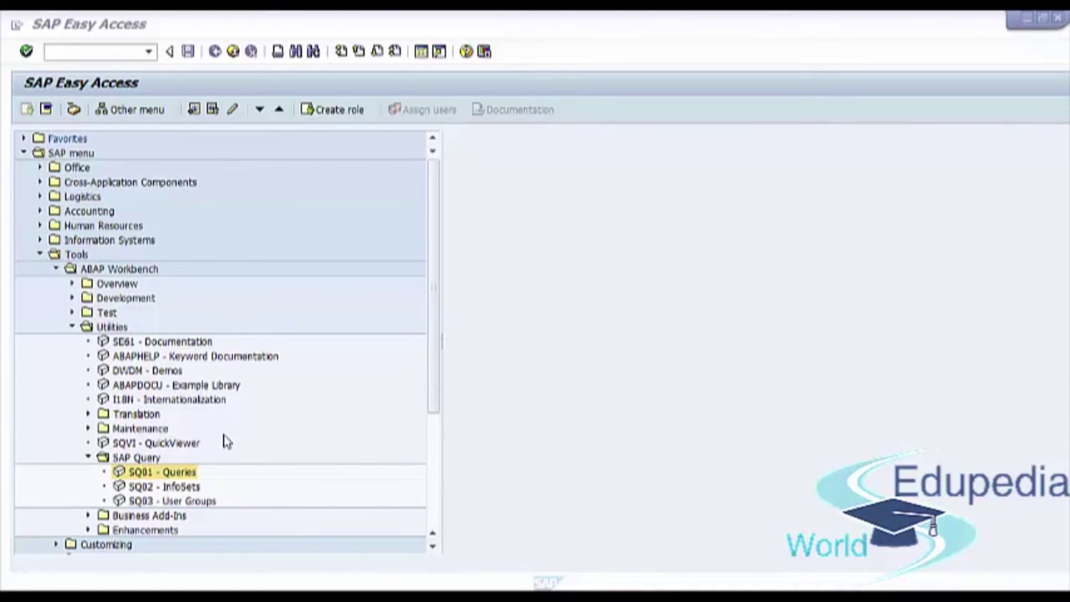
Follow Tools > ABAP Workbench > Utilities > SAP Query and launch SQ01 - Queries
click(71, 155)
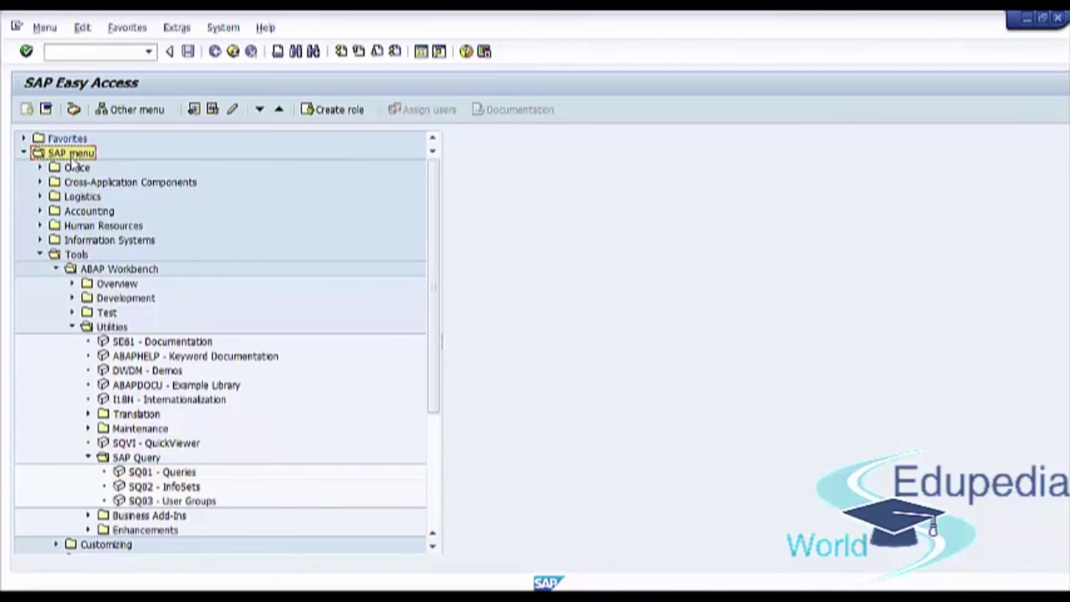
click(75, 254)
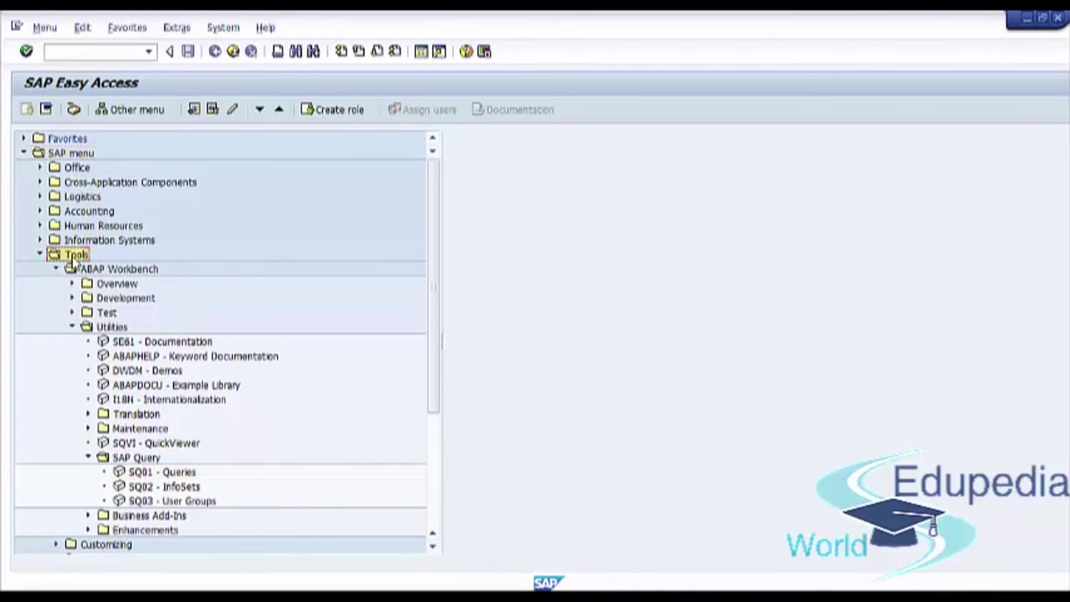
click(122, 272)
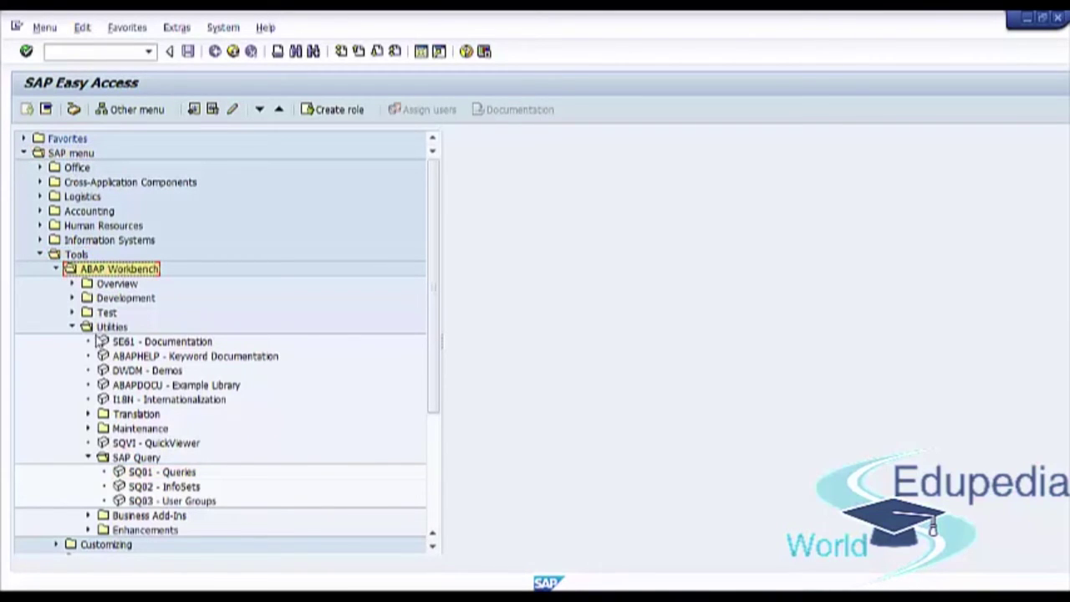
click(114, 329)
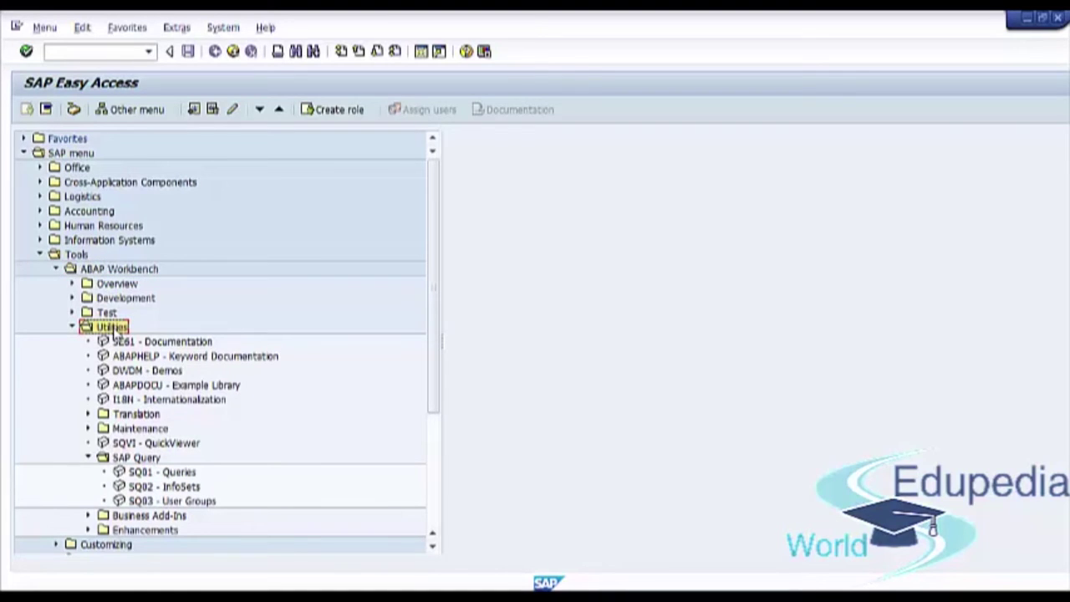
click(130, 455)
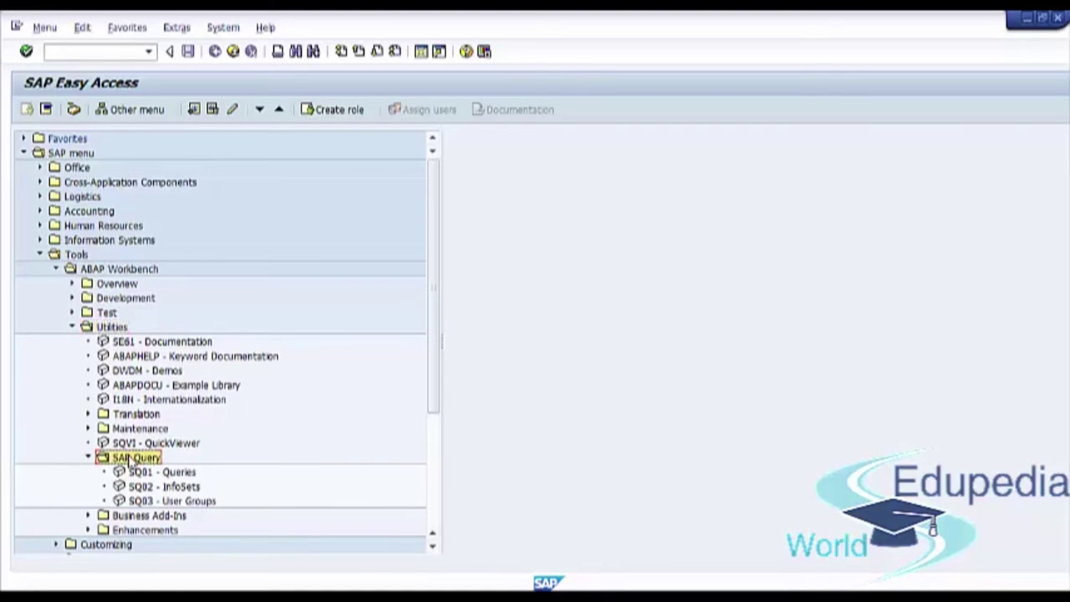
click(156, 474)
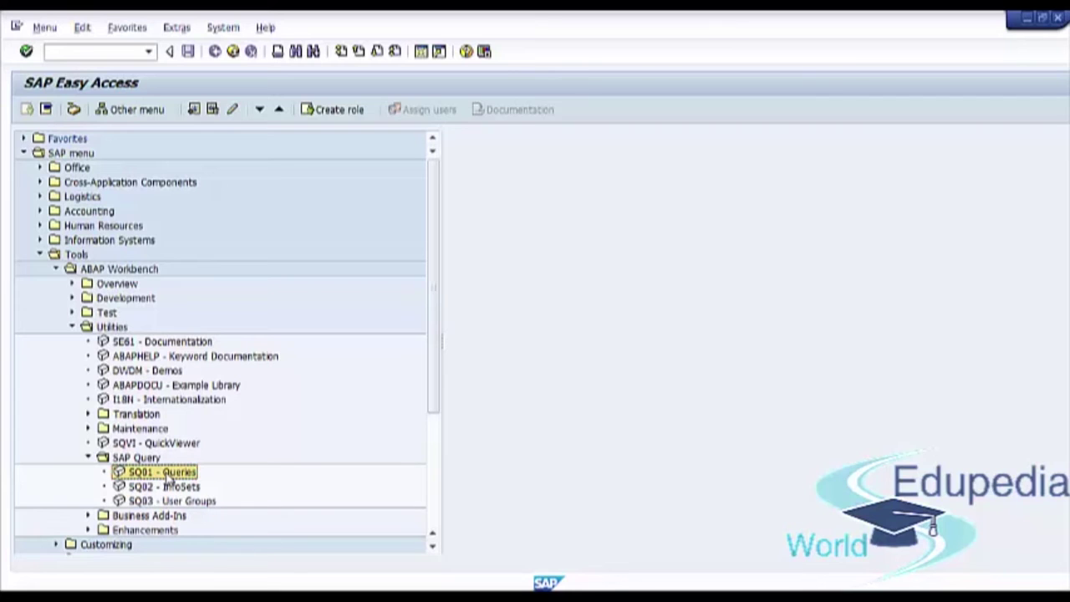
double_click(169, 478)
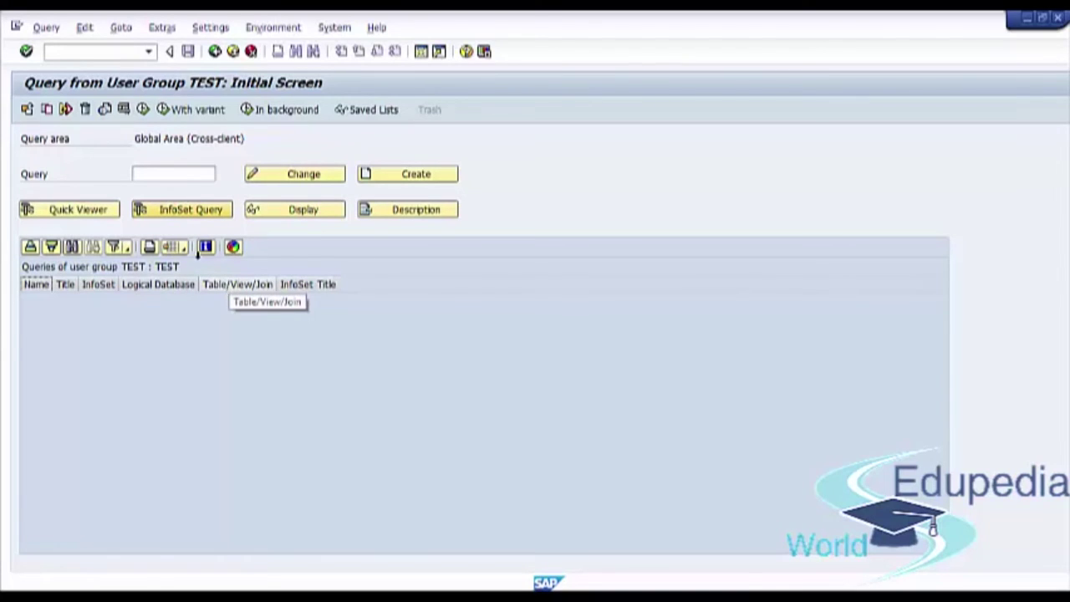
Open the Other User Group list and search it for TEST
click(27, 110)
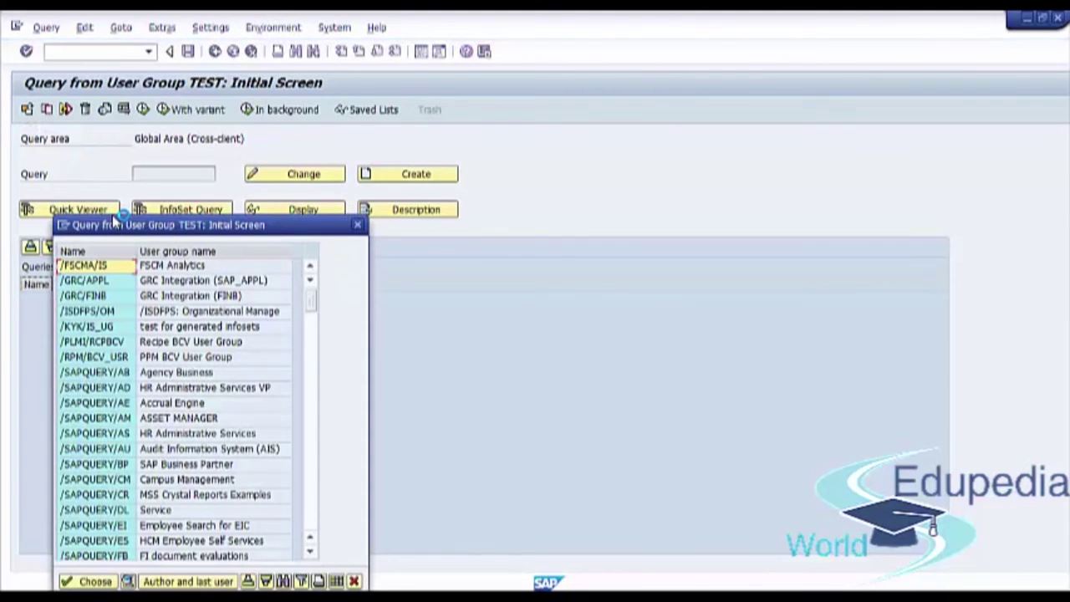
click(194, 557)
click(301, 581)
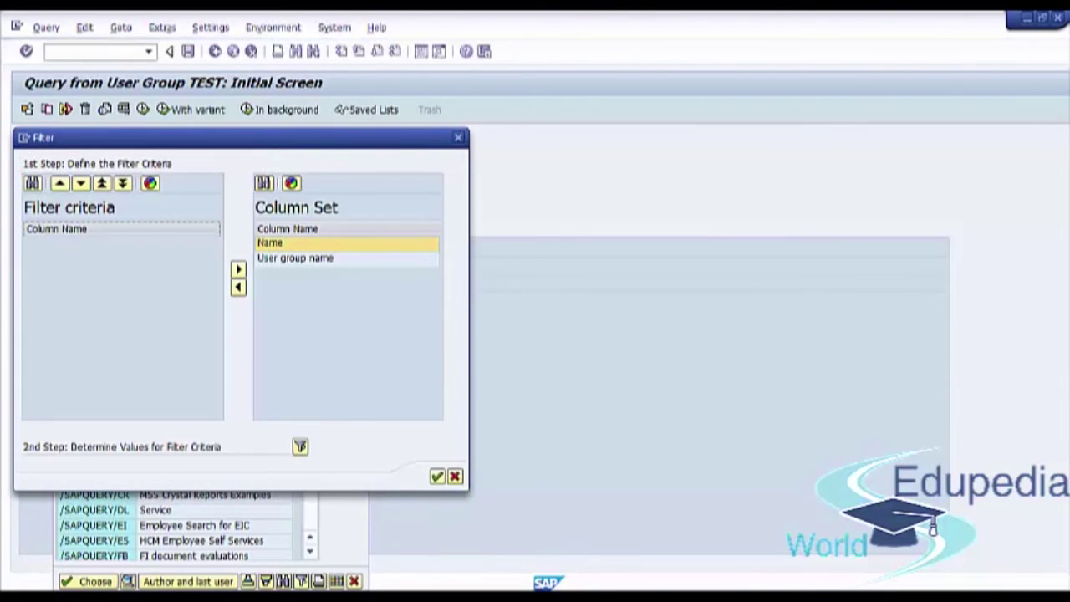
click(454, 476)
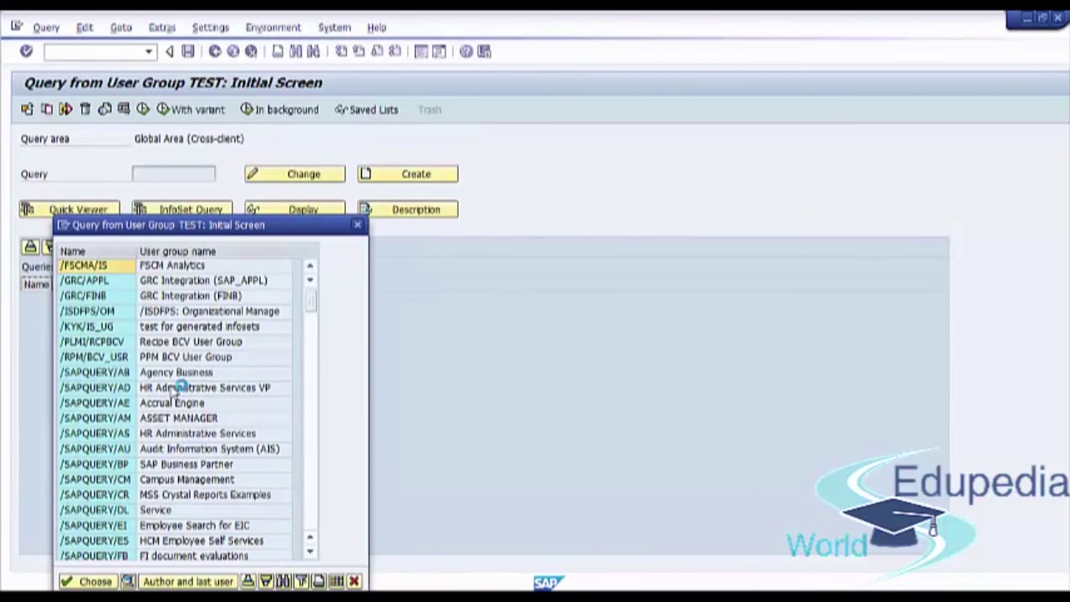
key(ctrl+f)
text(TEST)
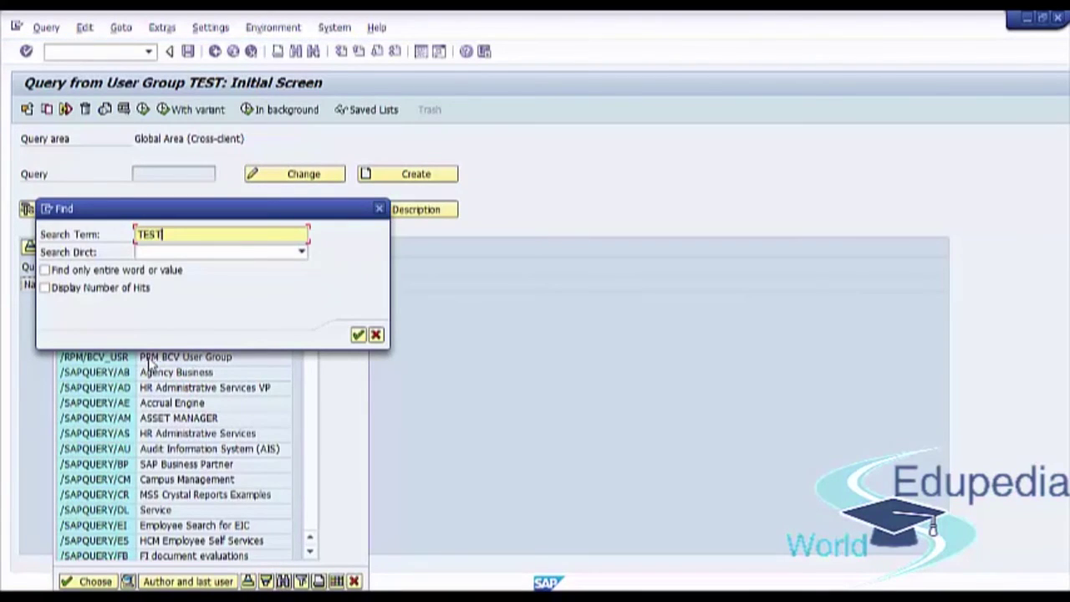
click(358, 335)
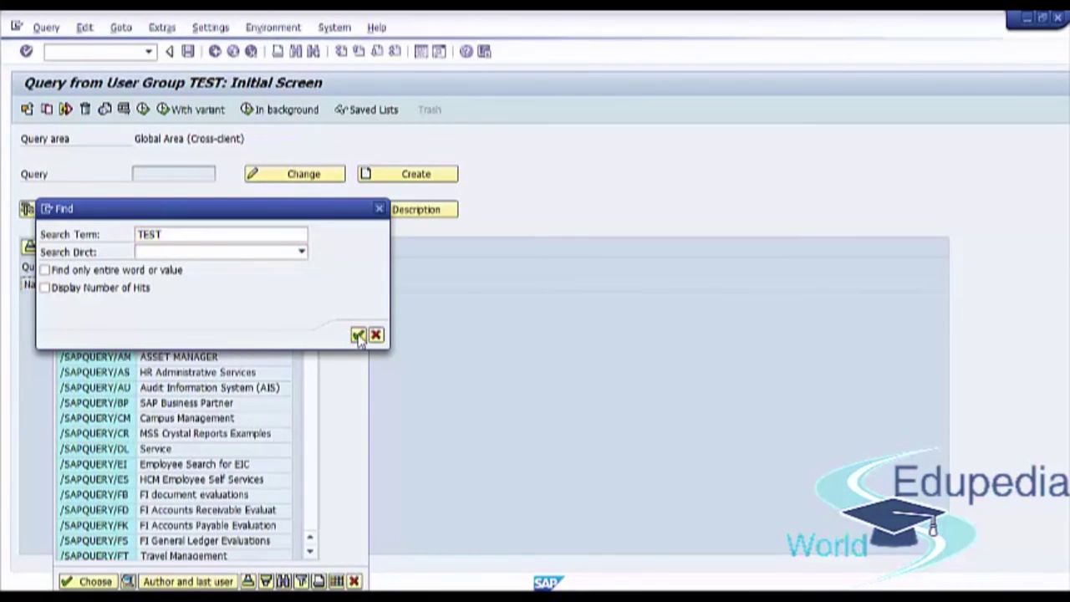
click(376, 353)
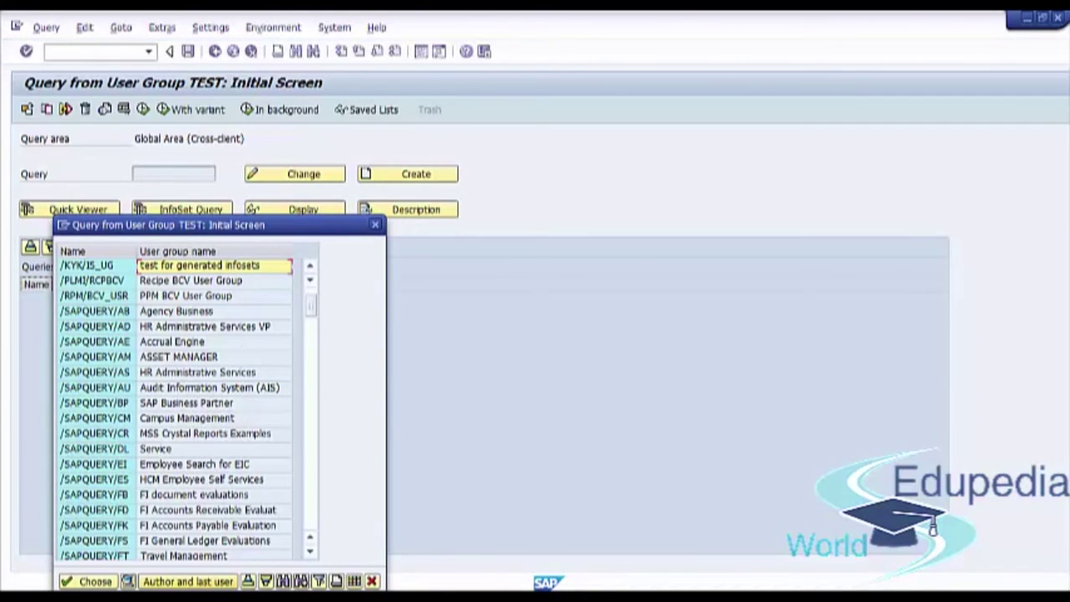
Rerun the TEST search with whole-word matching and select user group TEST
click(282, 581)
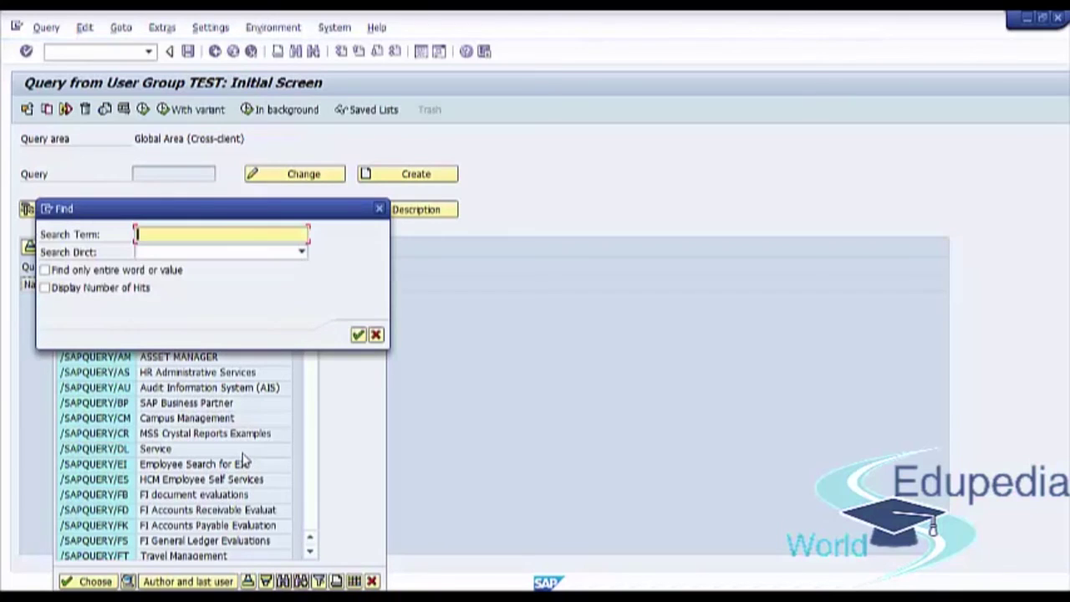
text(TEST)
click(45, 270)
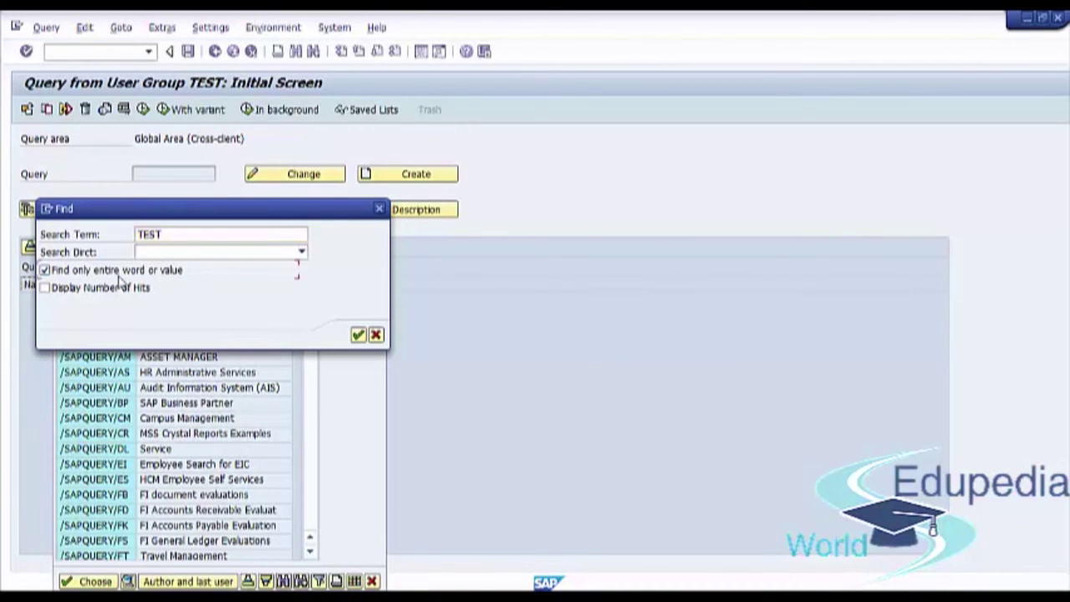
click(100, 287)
click(358, 335)
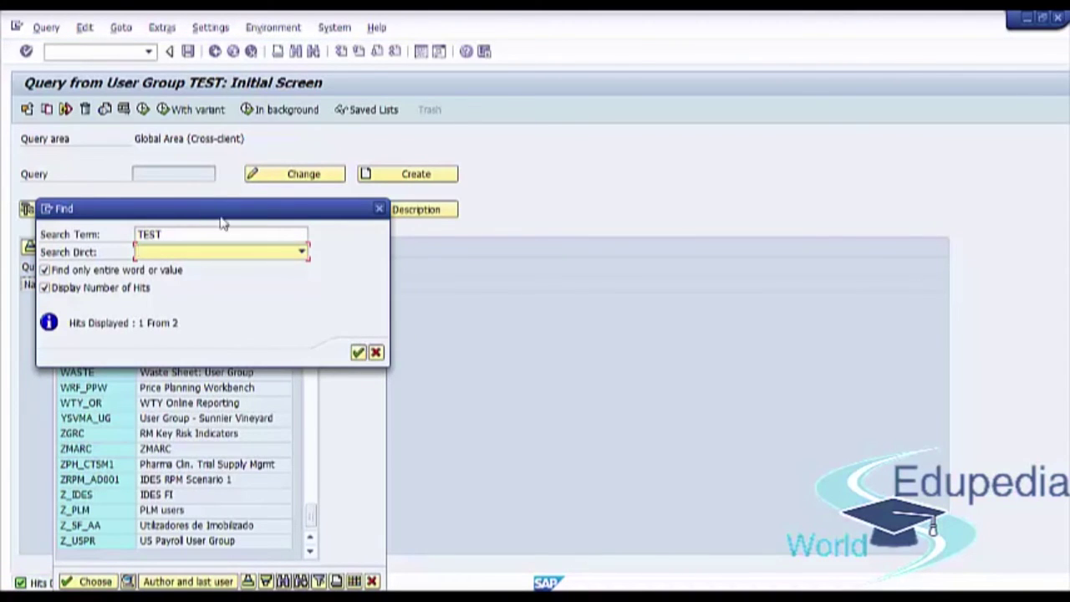
drag(209, 215, 620, 294)
click(788, 289)
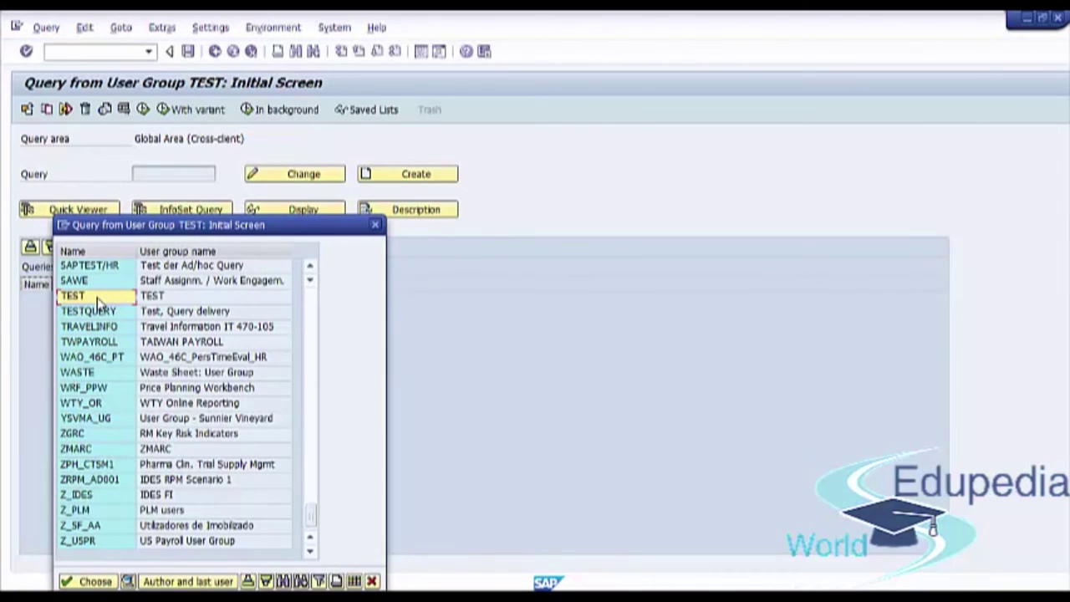
double_click(97, 297)
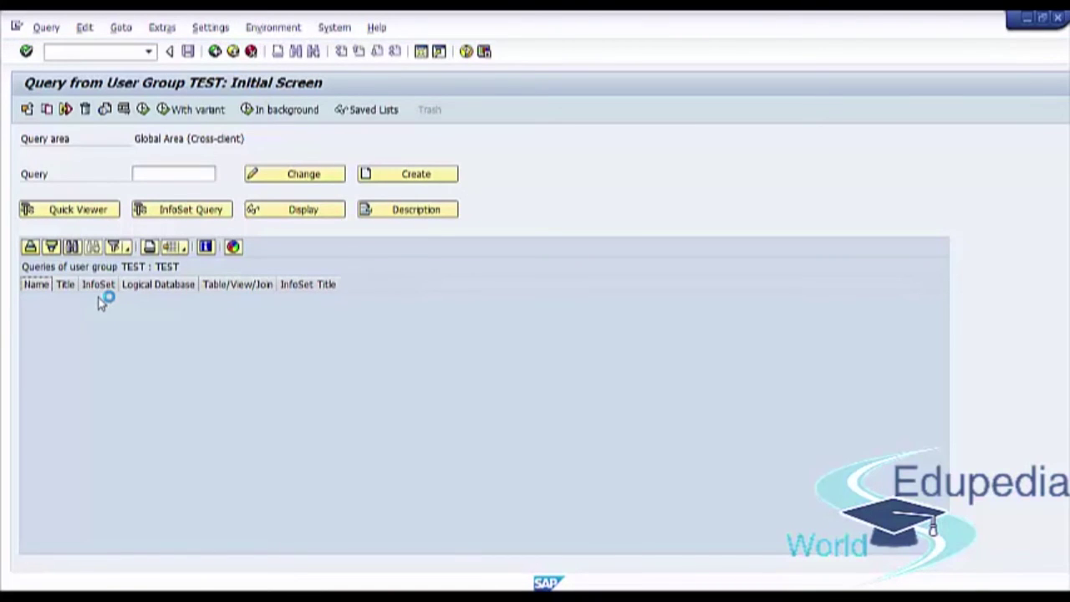
click(188, 173)
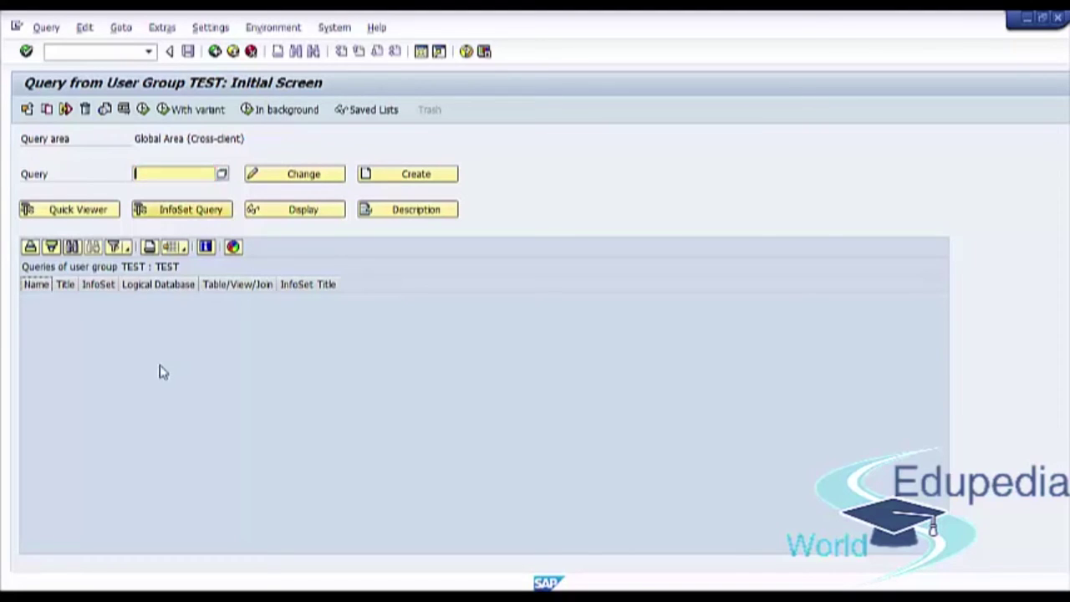
Fill in TEST as the query name from the input history dropdown
click(117, 349)
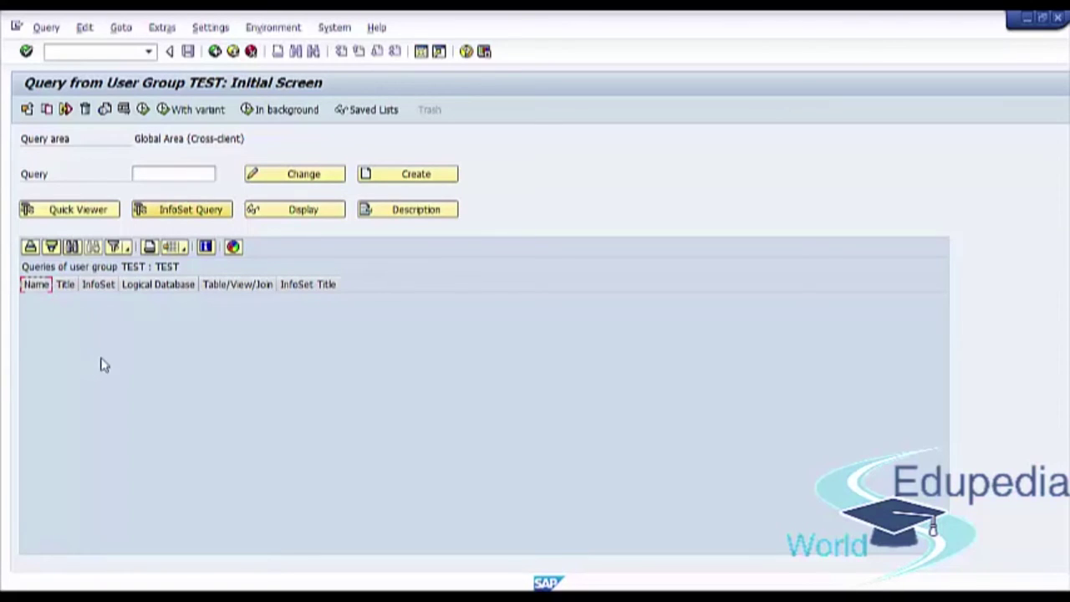
click(149, 174)
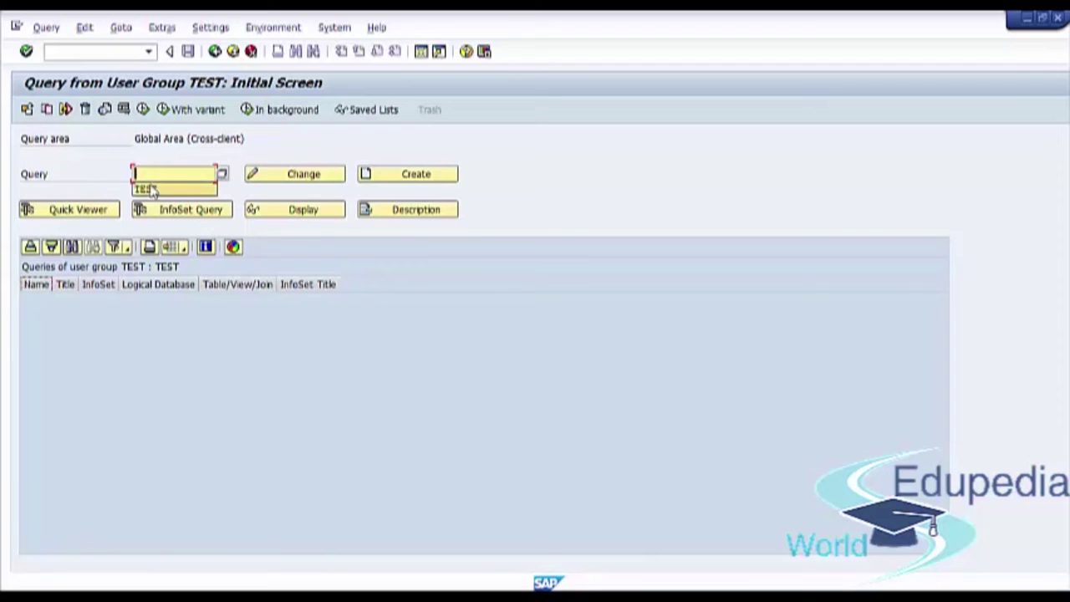
click(154, 189)
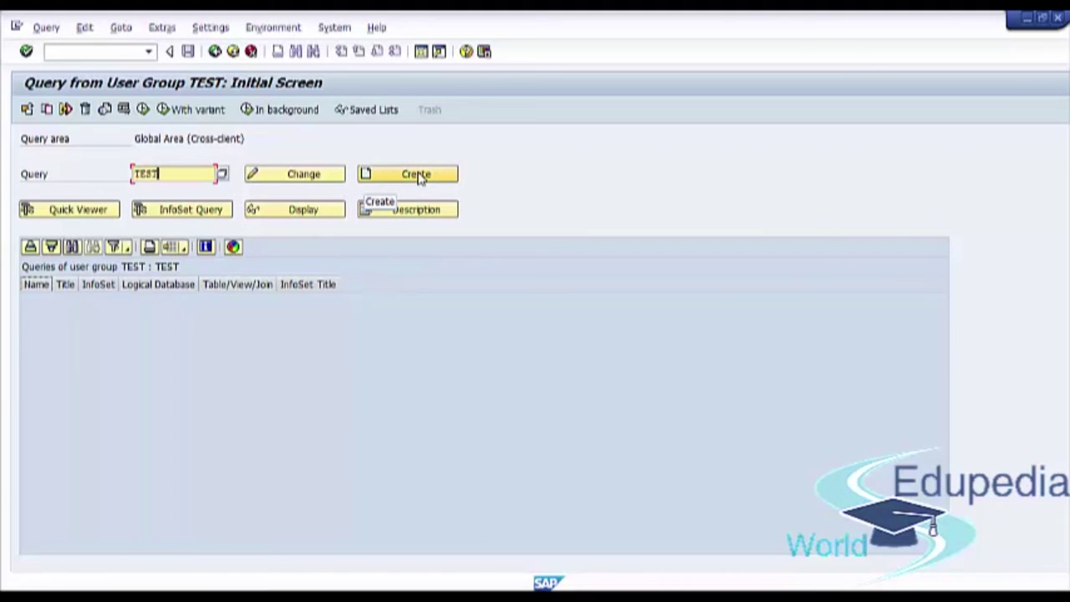
click(421, 179)
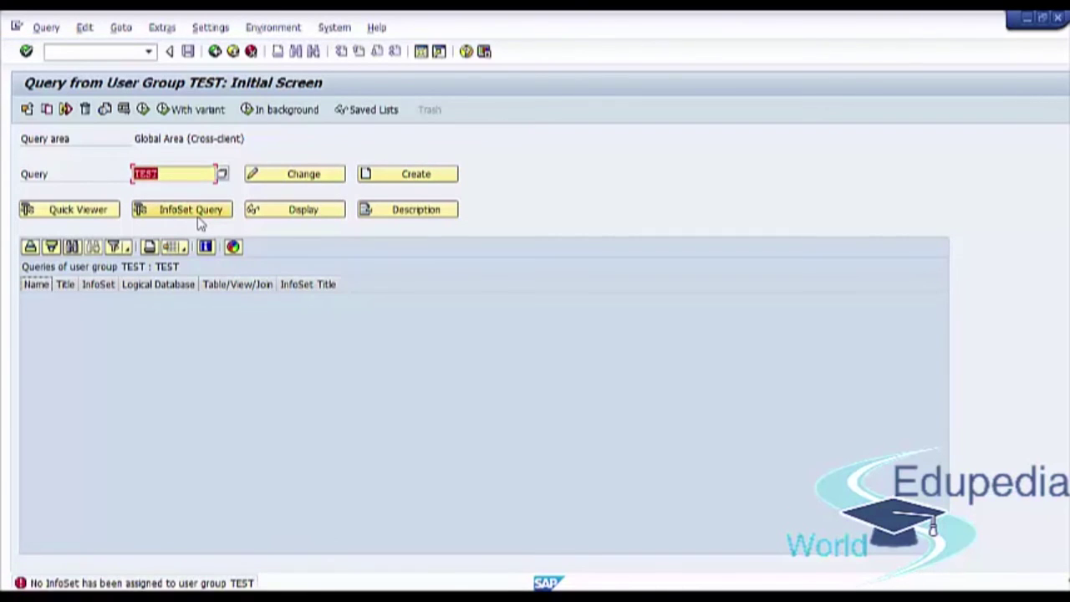
click(175, 176)
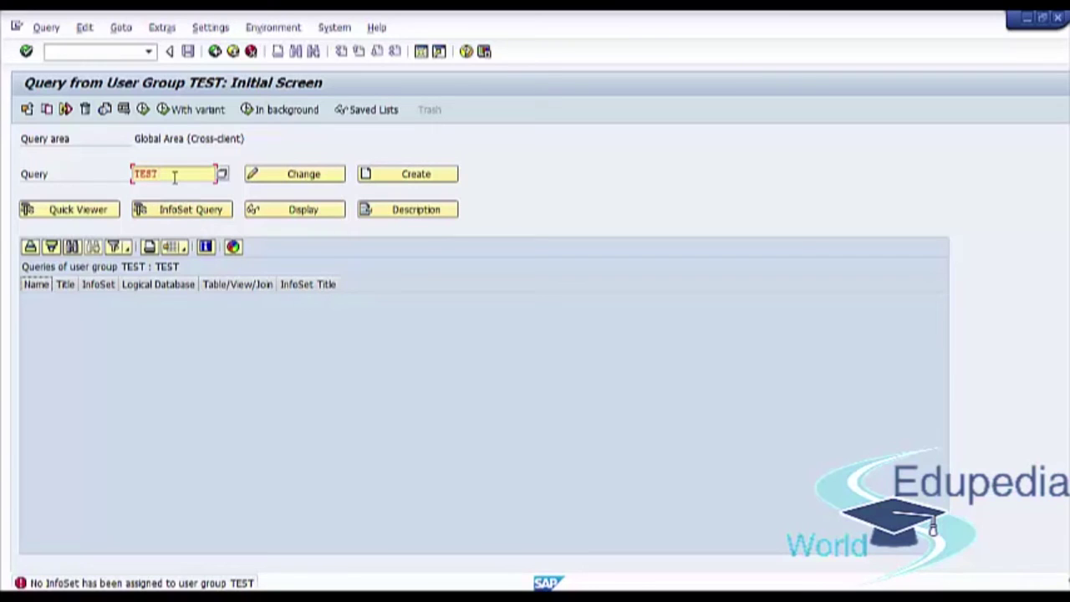
double_click(158, 583)
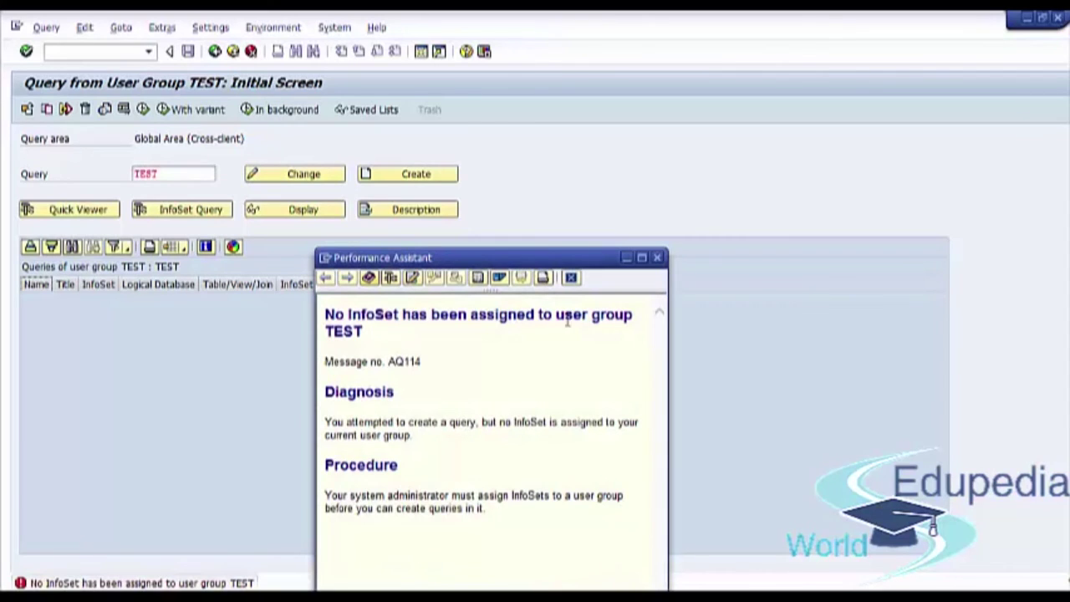
click(657, 257)
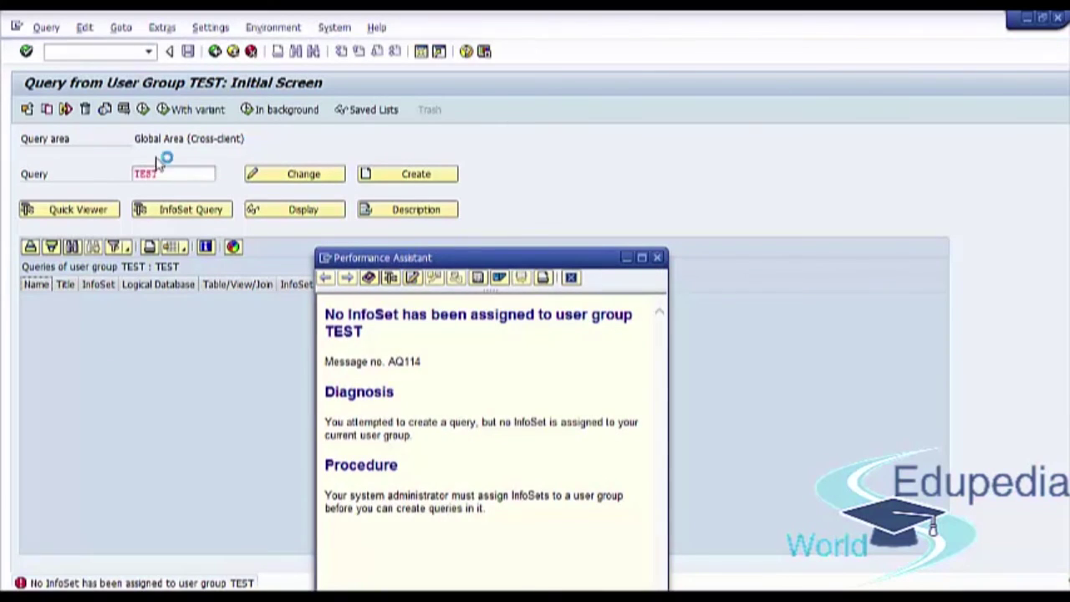
double_click(186, 173)
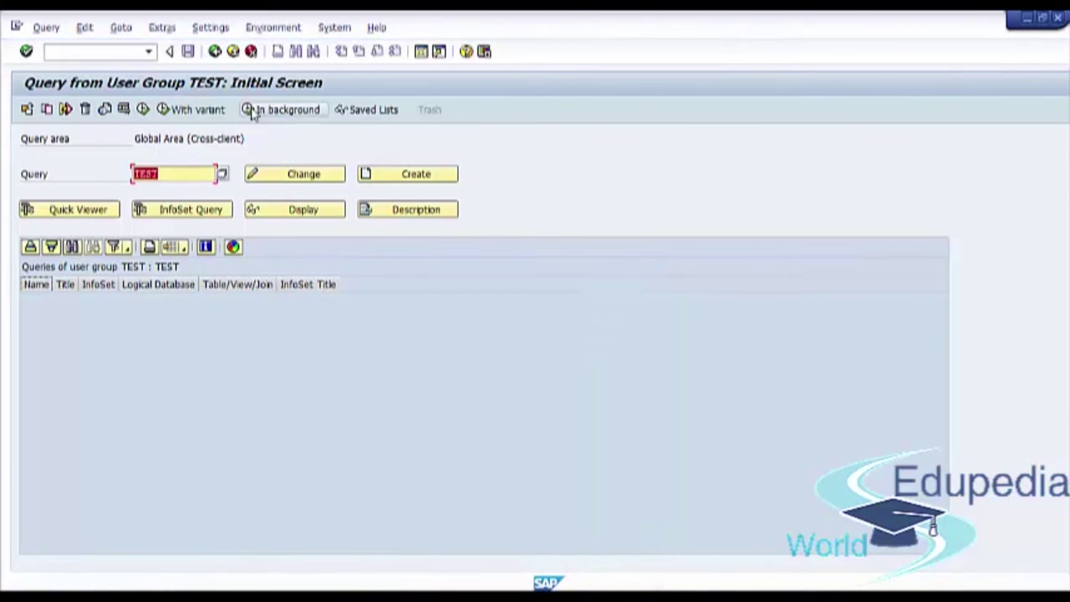
Open a new SAP session and collapse the Favorites folder
click(421, 52)
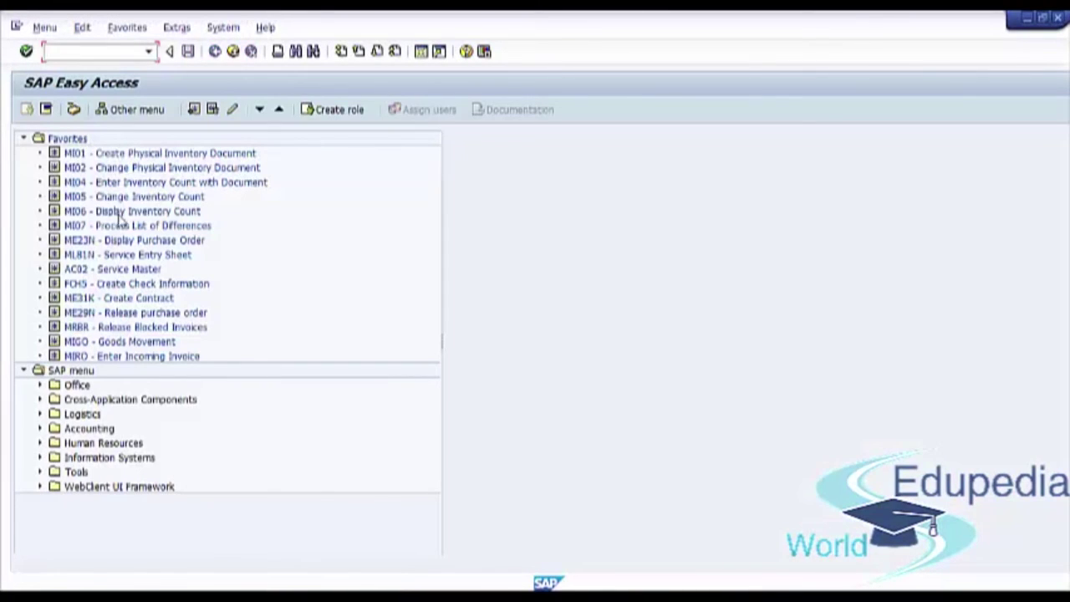
click(122, 212)
double_click(38, 139)
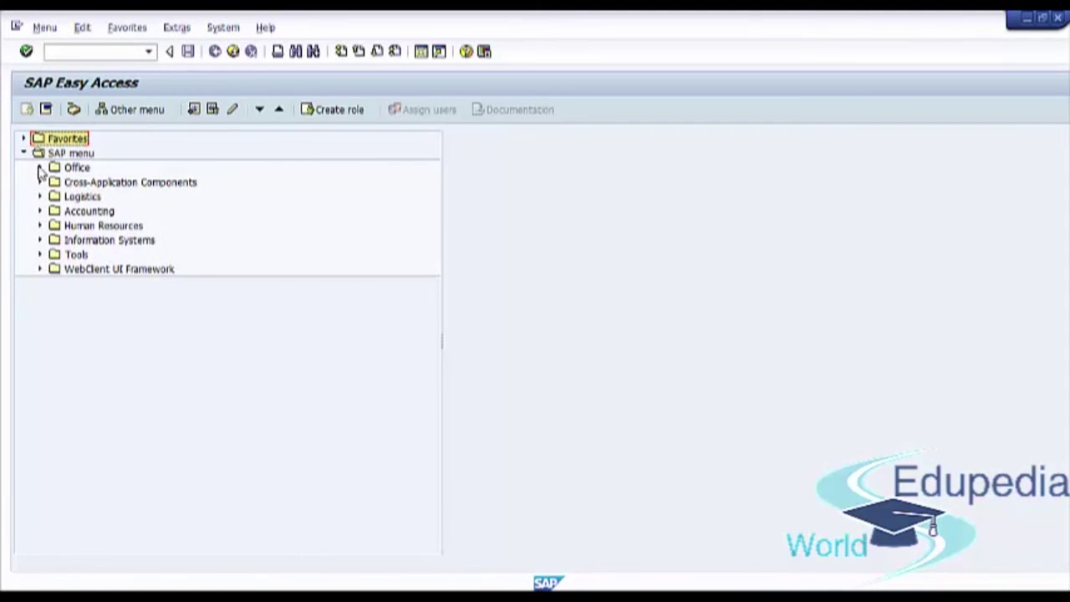
Expand Tools > ABAP Workbench > Utilities > SAP Query and launch SQ03 - User Groups
click(70, 156)
click(75, 256)
click(41, 256)
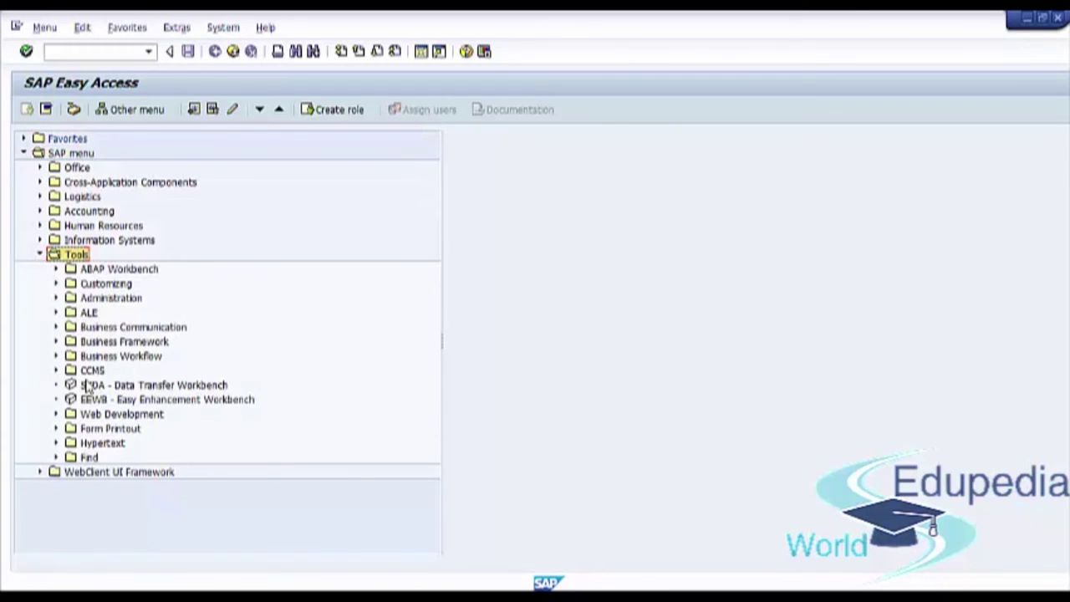
click(56, 269)
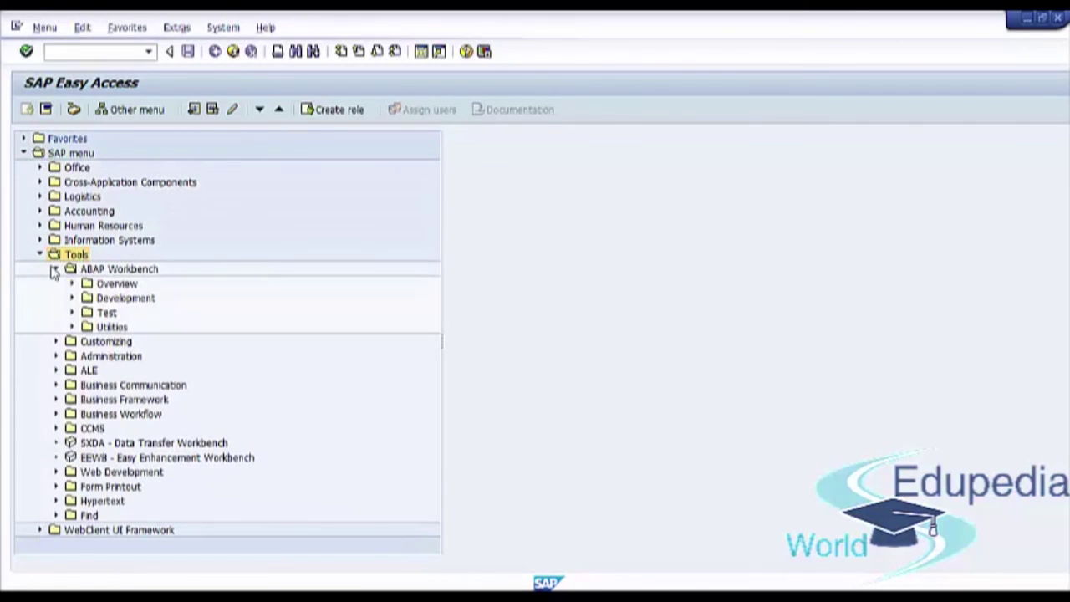
click(72, 327)
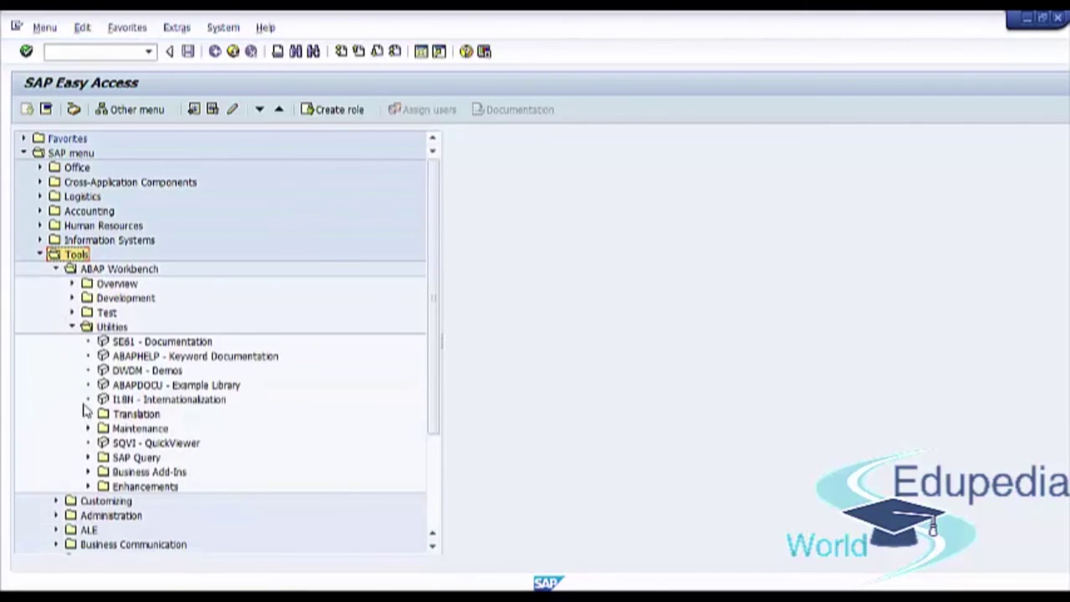
click(89, 458)
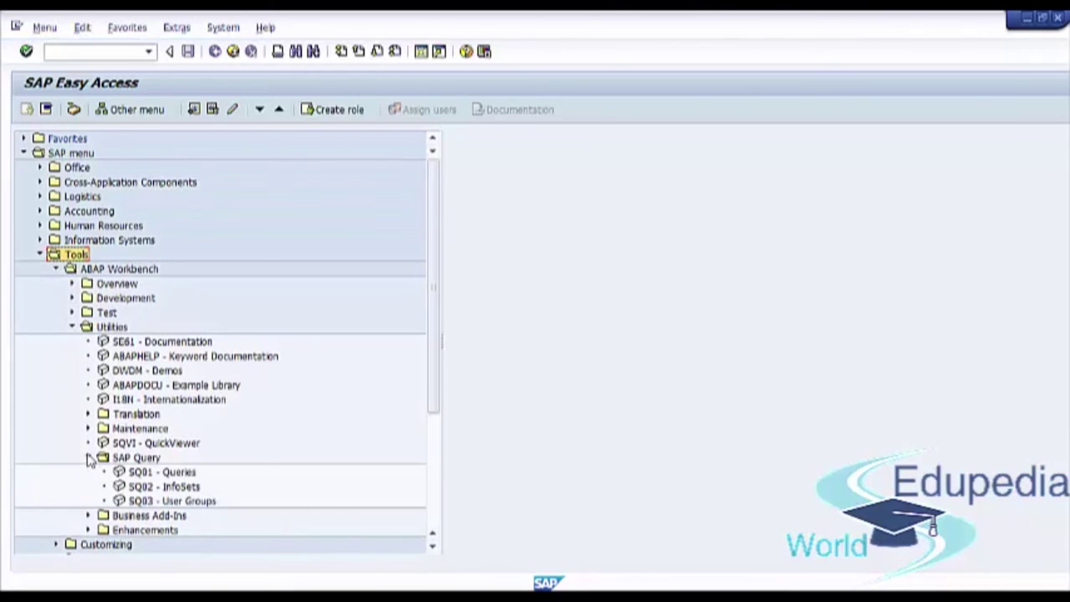
double_click(165, 504)
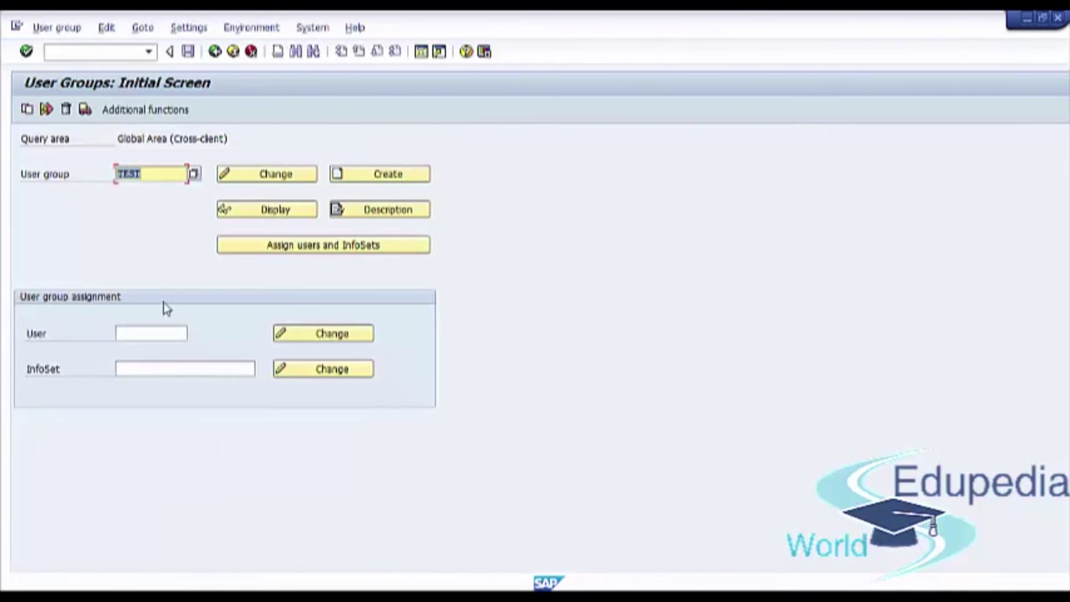
Enter InfoSet TEST, review which user groups it is assigned to, then go back
click(170, 173)
click(241, 369)
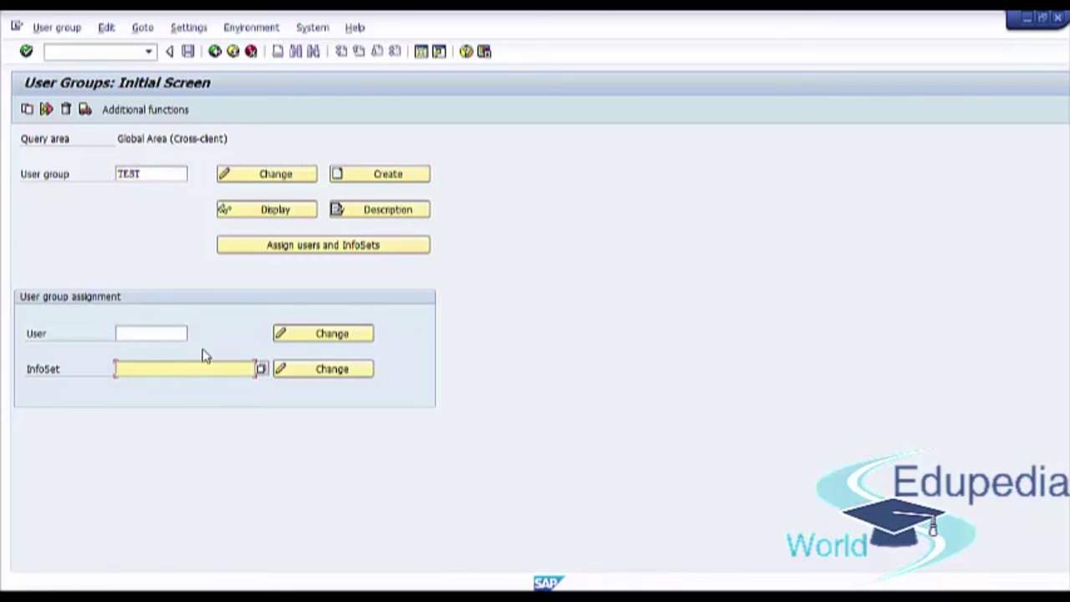
text(TEST)
click(319, 376)
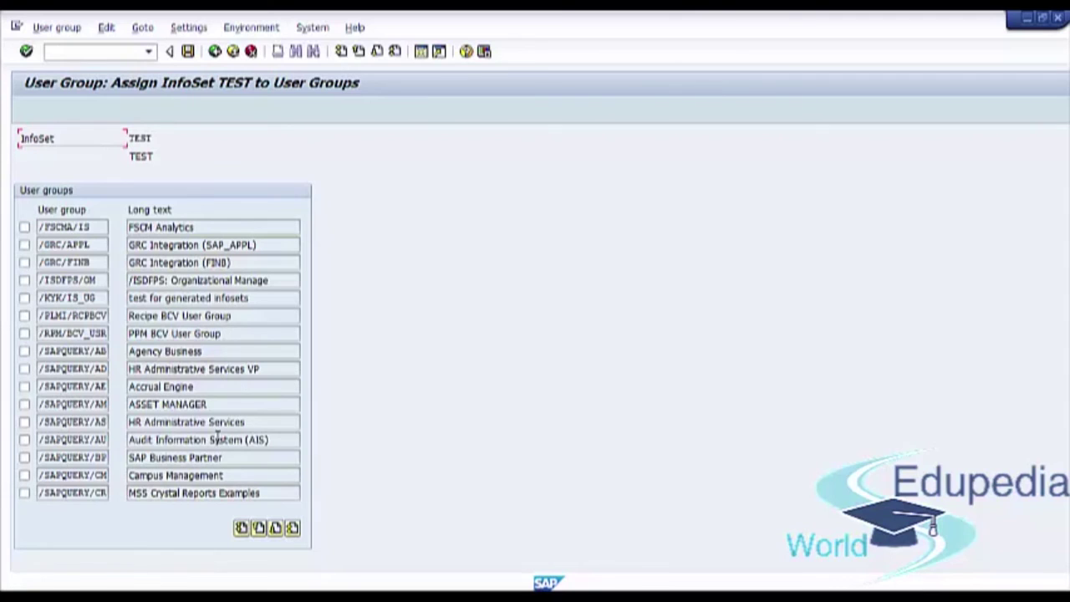
click(215, 51)
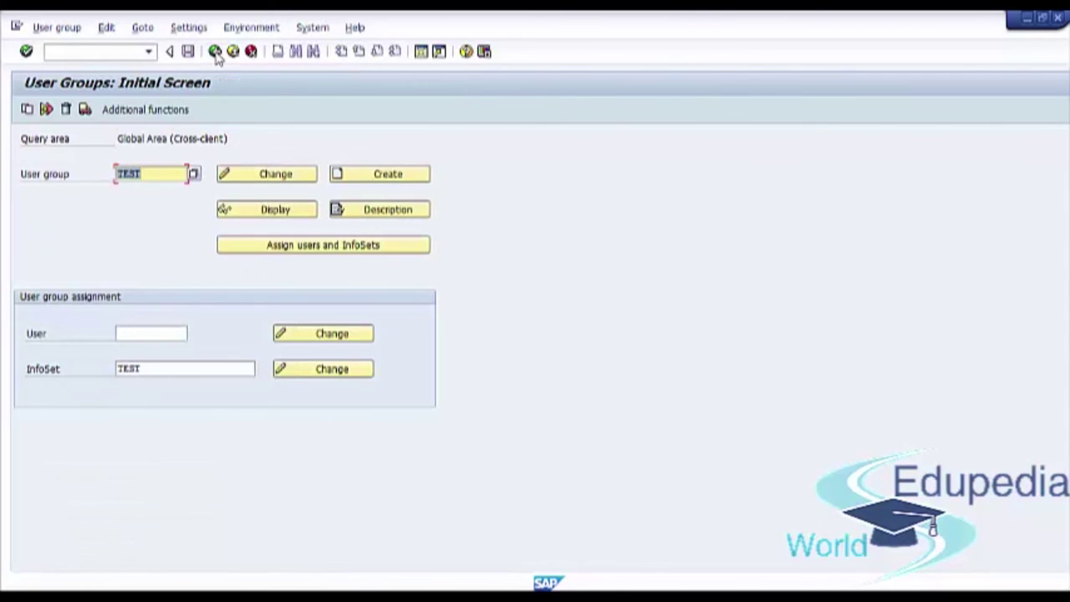
Tick InfoSet TEST in group TEST's InfoSet assignments, save, and return to the query screen
click(339, 248)
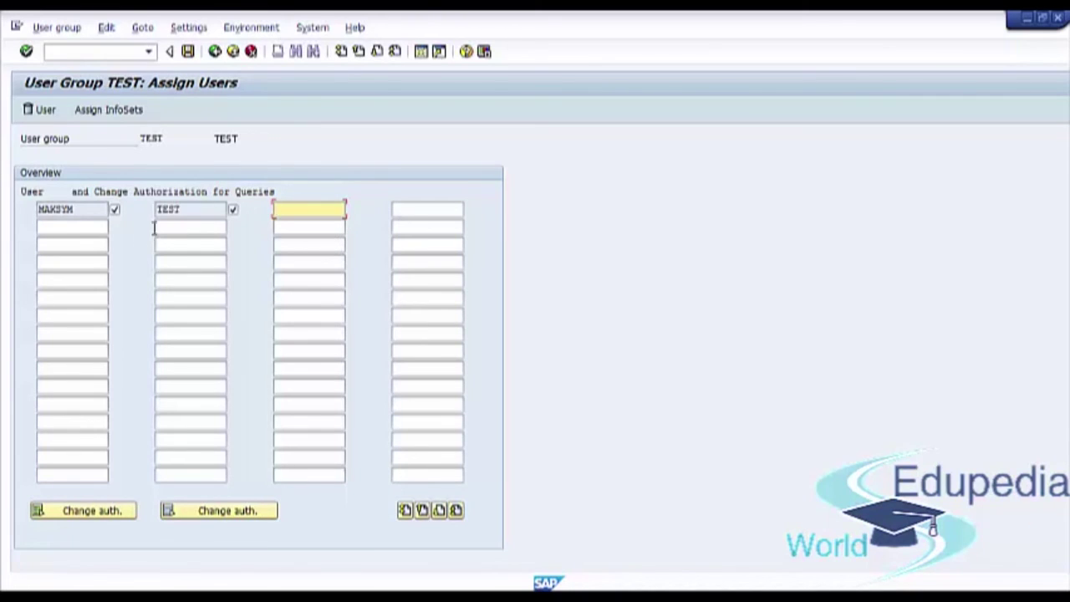
click(113, 112)
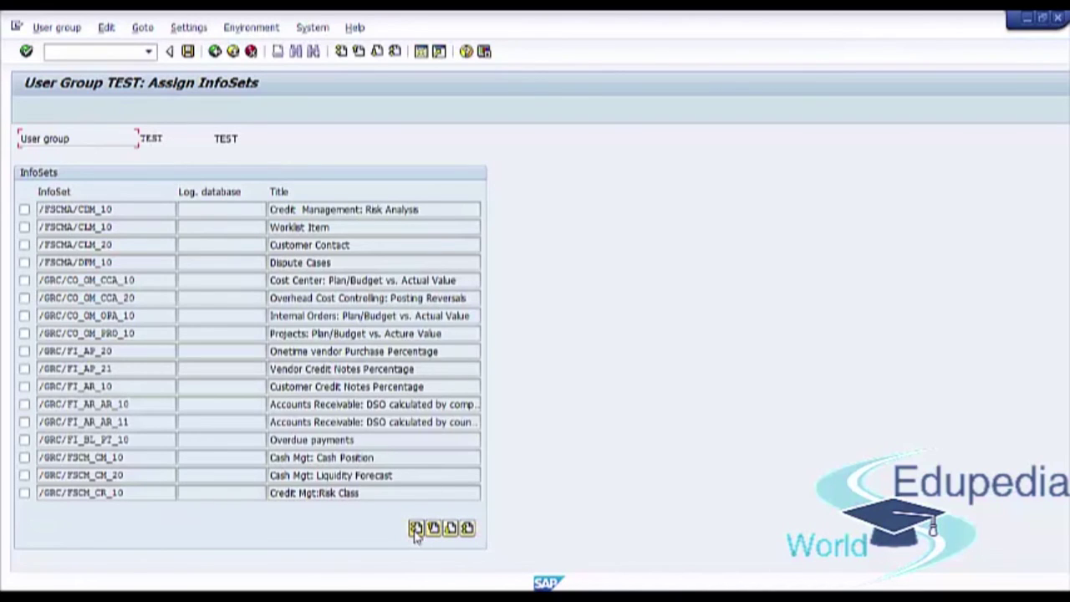
click(467, 529)
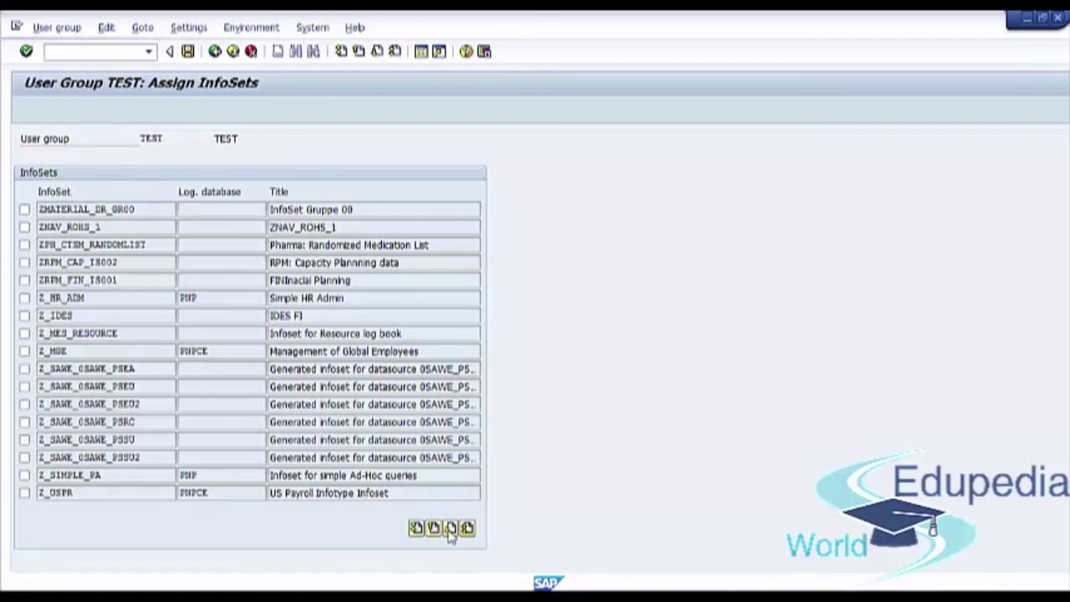
click(433, 528)
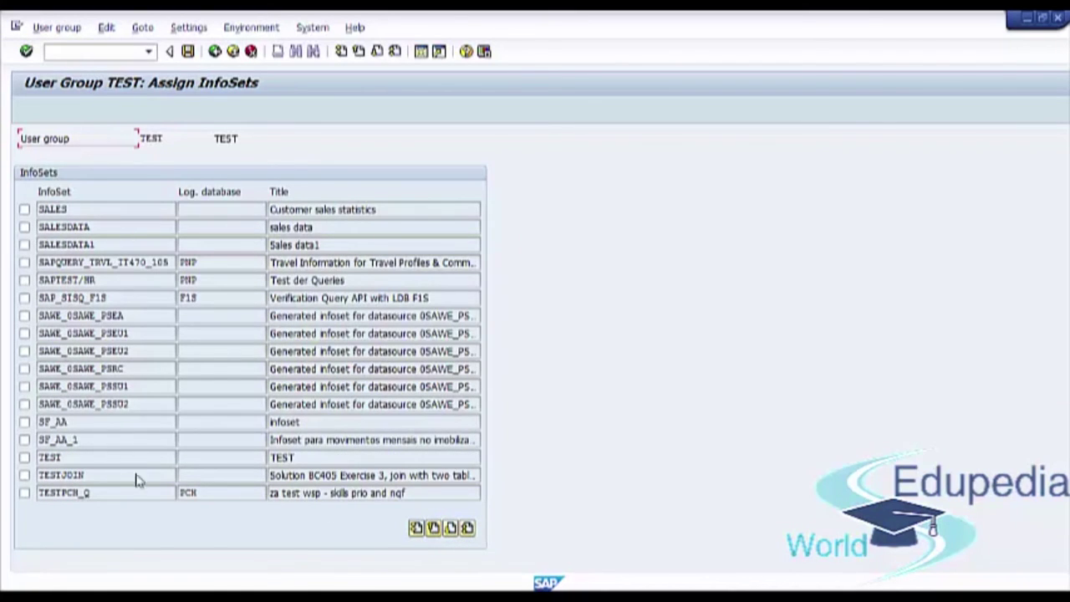
click(24, 458)
click(189, 52)
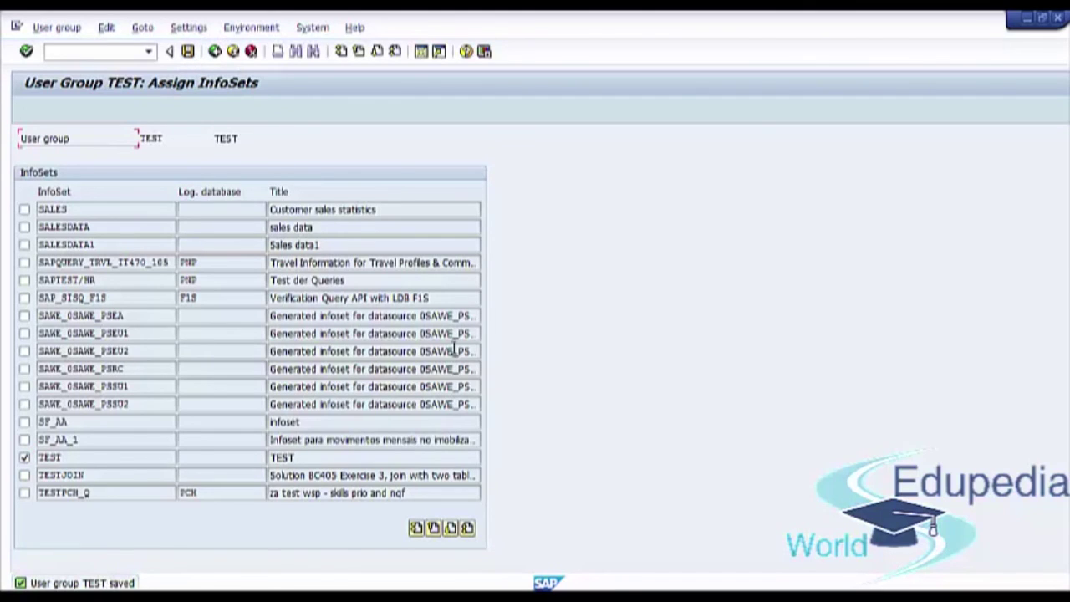
click(1058, 16)
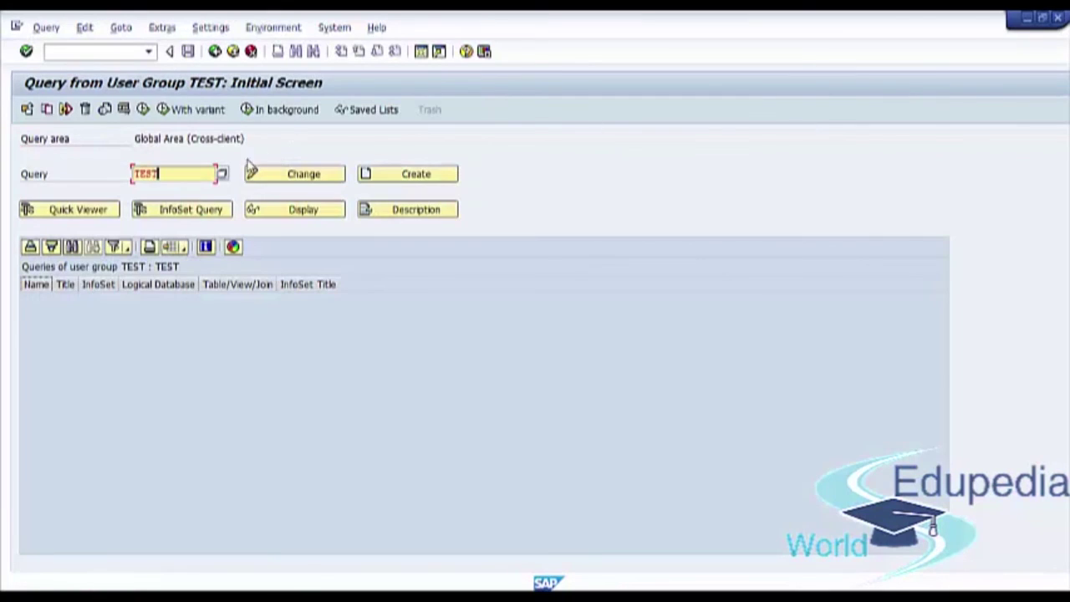
Create query TEST on InfoSet TEST, title it TEST, and advance to field groups
click(444, 175)
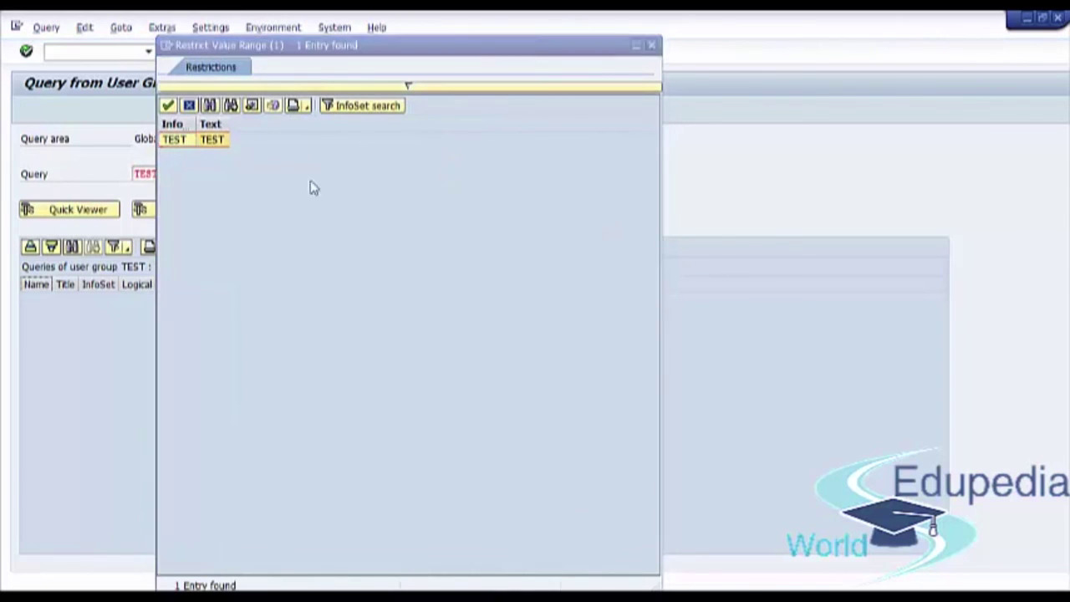
double_click(176, 140)
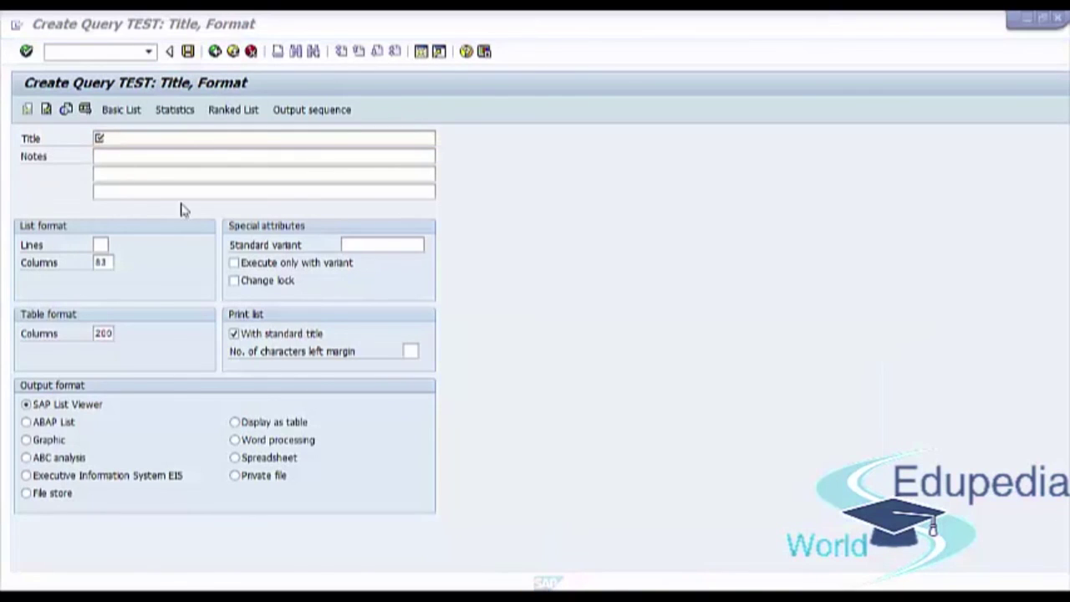
click(127, 138)
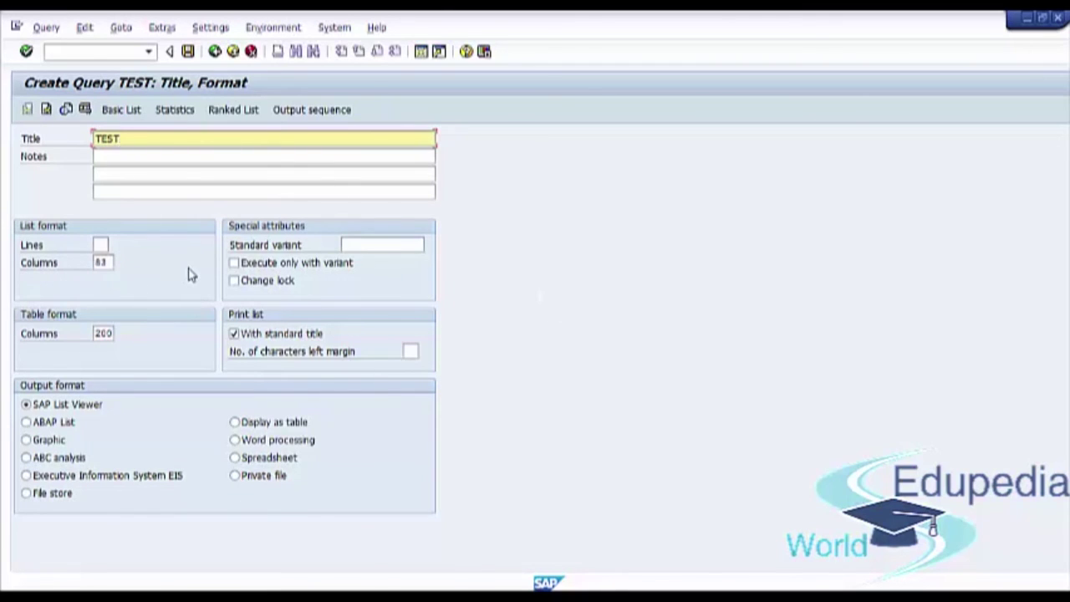
click(46, 109)
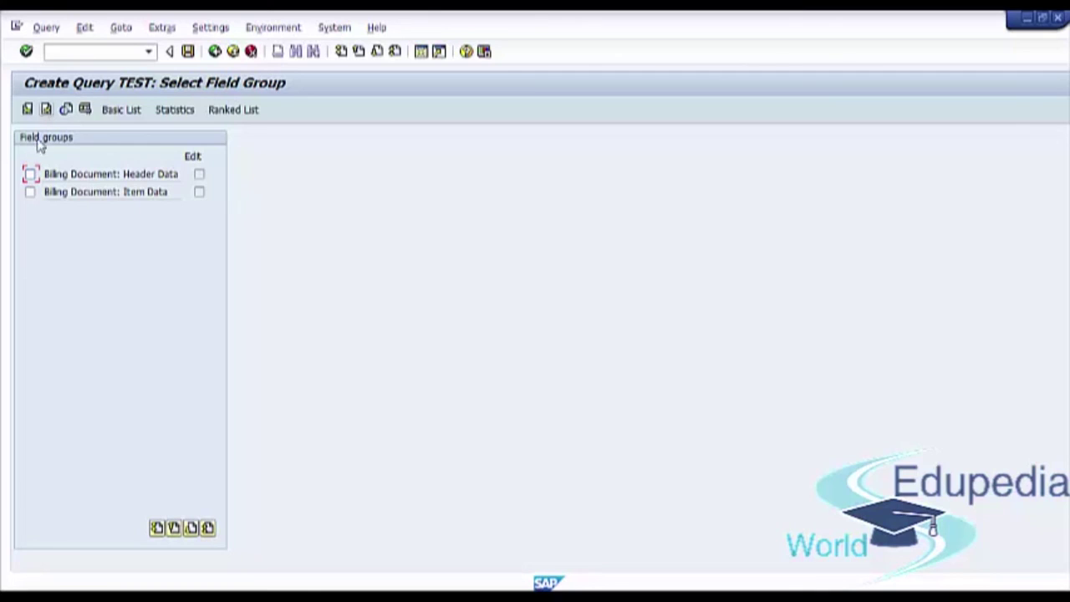
Include the Header Data and Item Data field groups, then tick billing document, billing type, sales organization and billing date fields
click(30, 174)
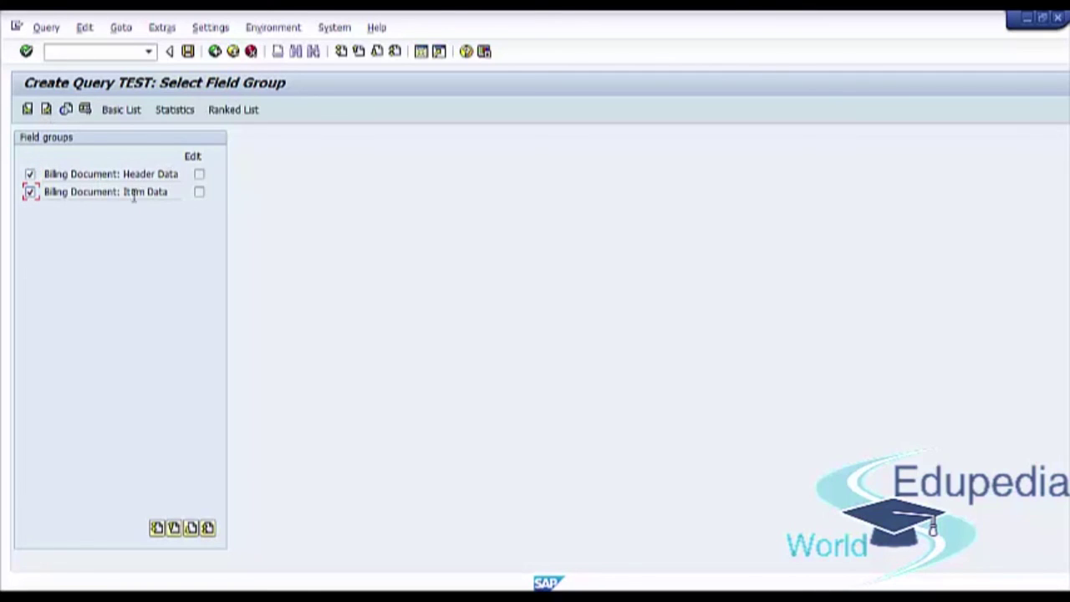
click(47, 111)
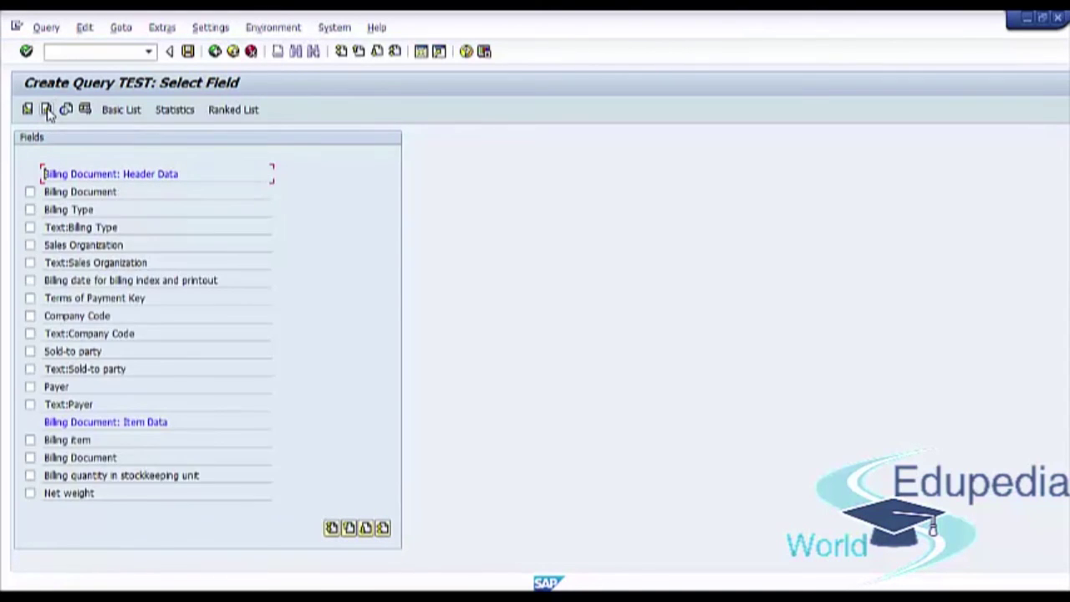
click(29, 192)
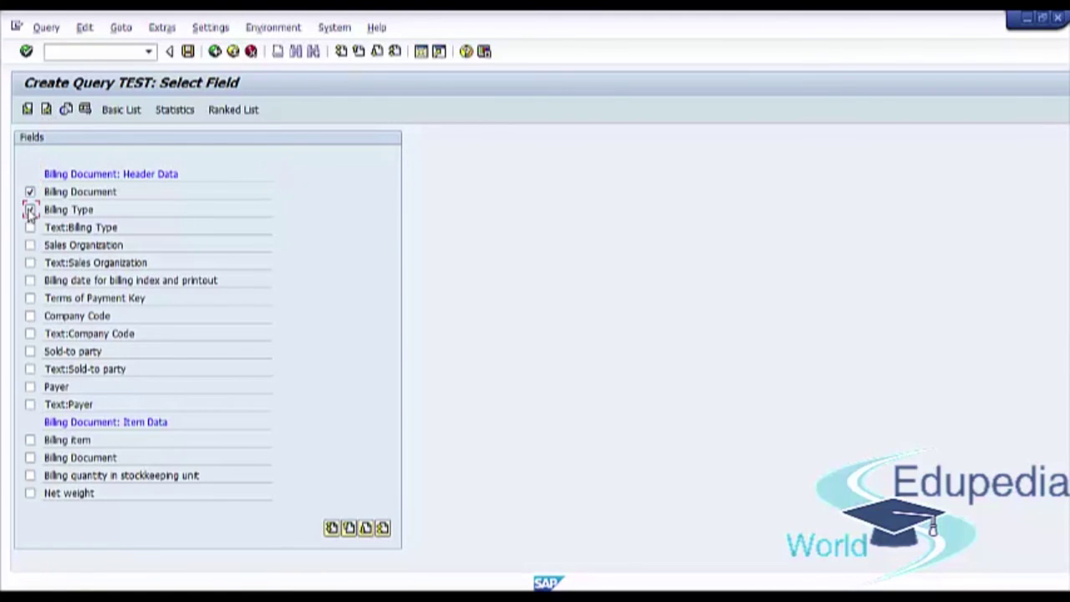
click(29, 209)
click(29, 227)
click(30, 262)
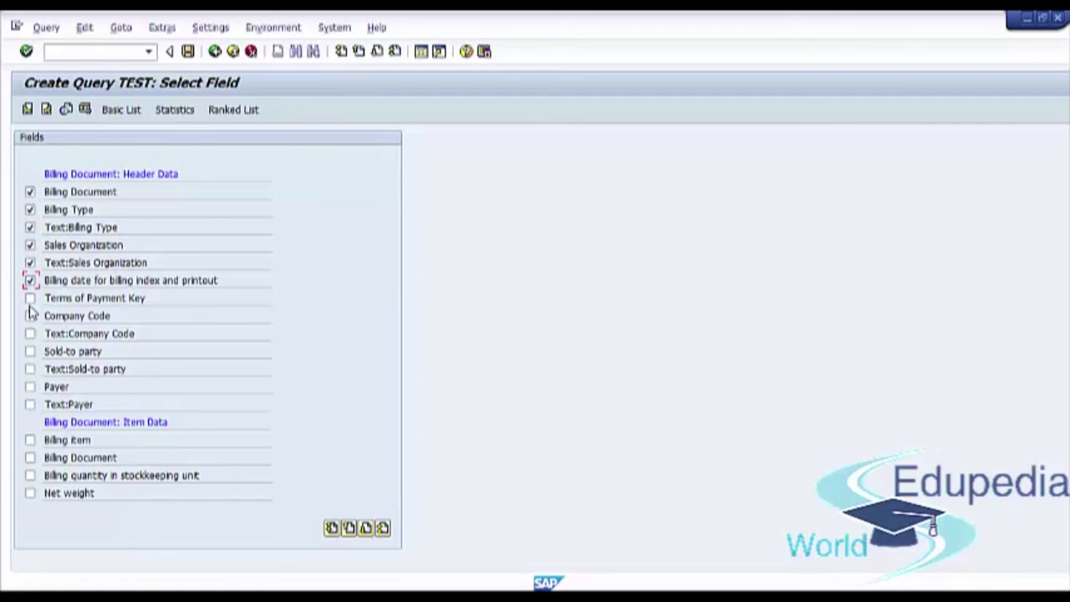
Tick the terms of payment, company code, sold-to party, payer, billing item, billing quantity and net weight fields
click(29, 298)
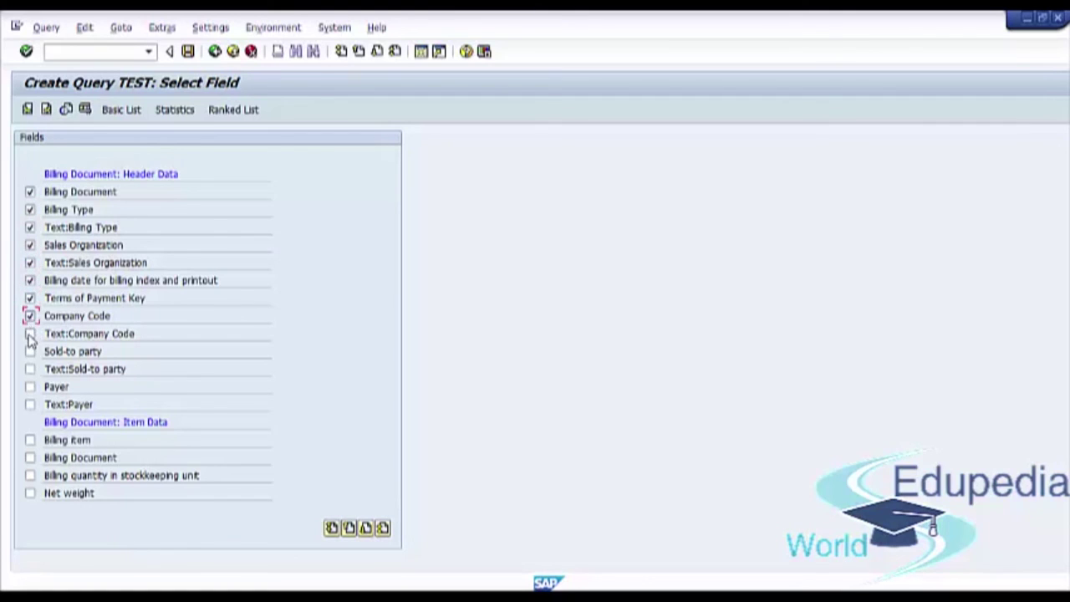
click(29, 334)
click(29, 352)
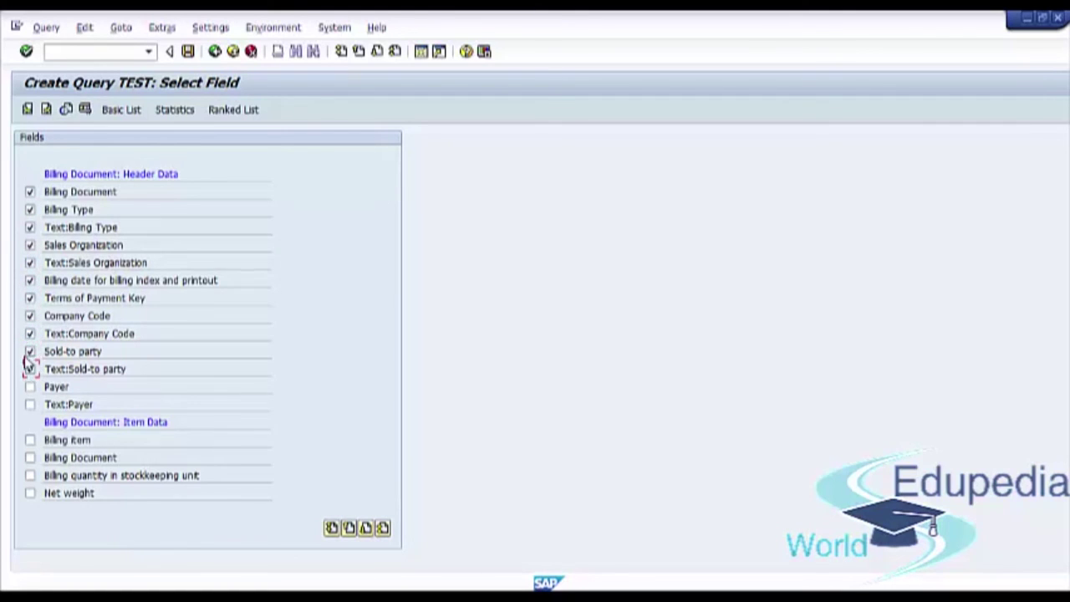
click(29, 386)
click(29, 439)
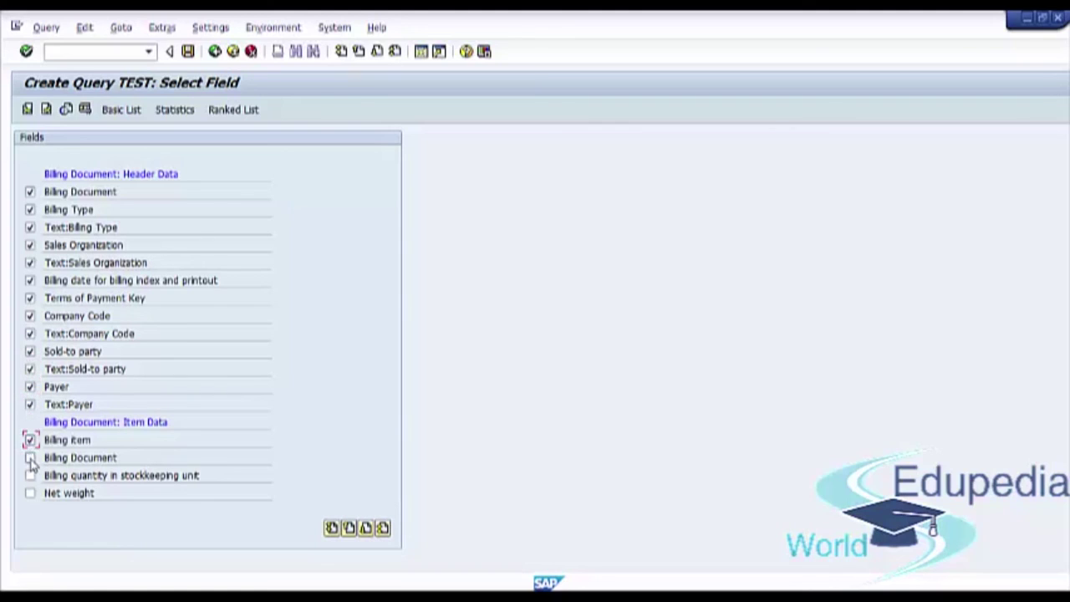
click(29, 475)
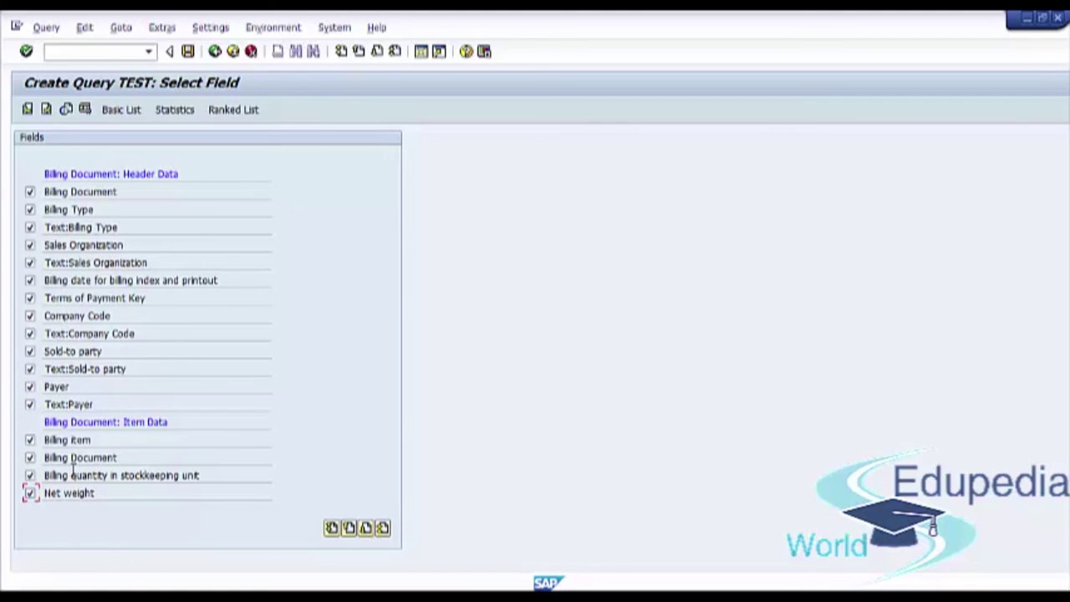
Advance query TEST from field selection to the Selections screen
click(46, 110)
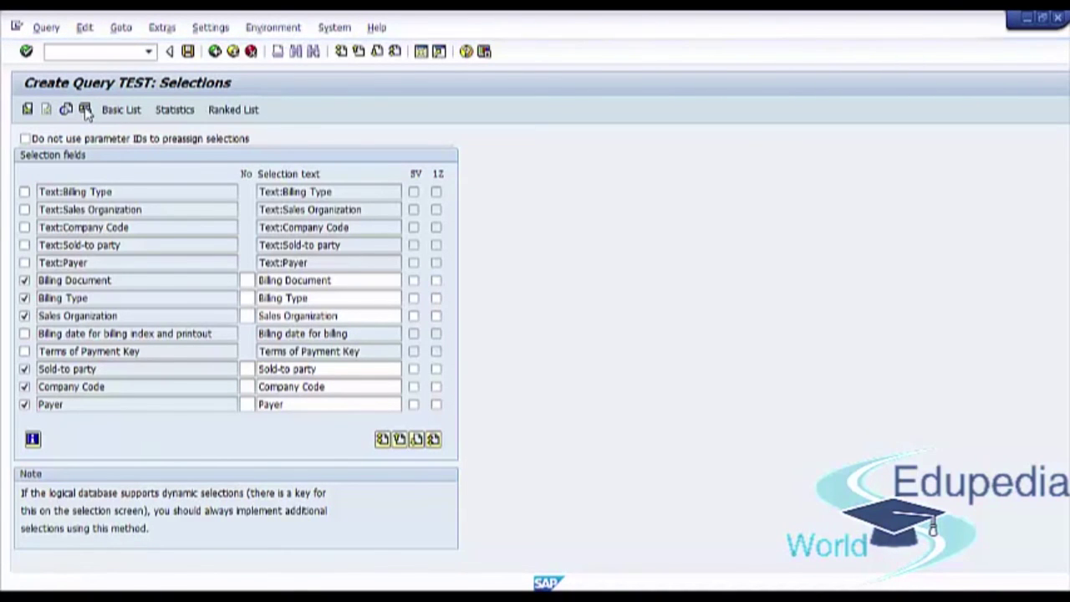
click(85, 109)
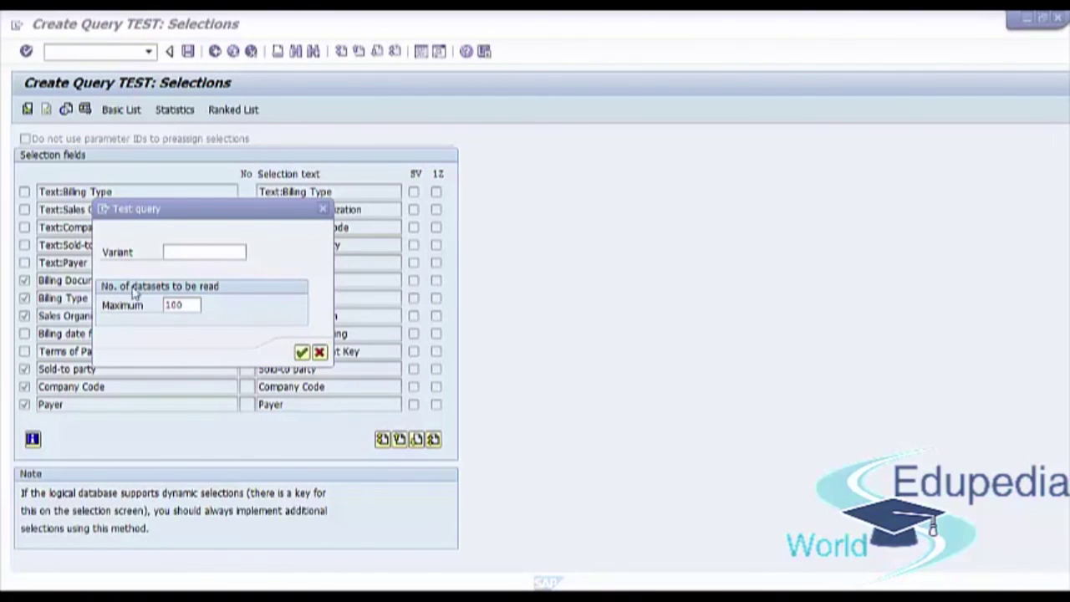
click(180, 306)
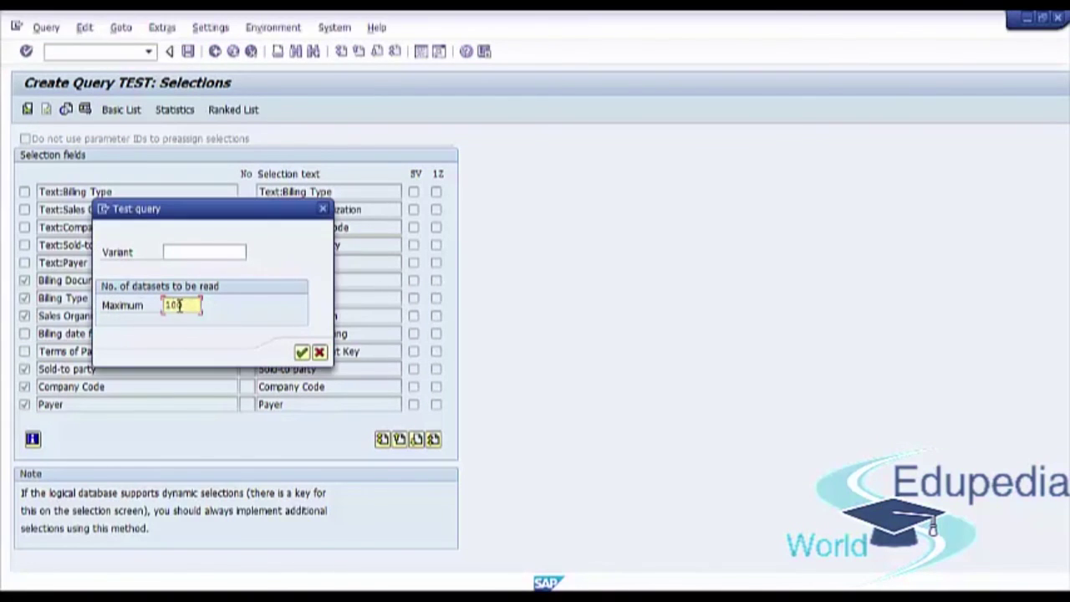
click(301, 352)
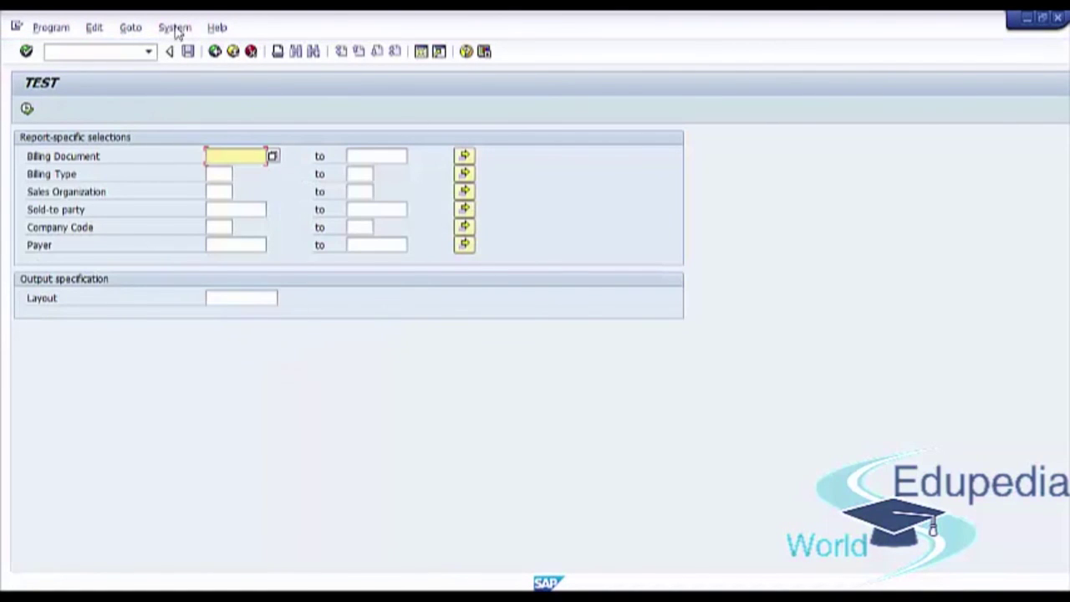
click(27, 109)
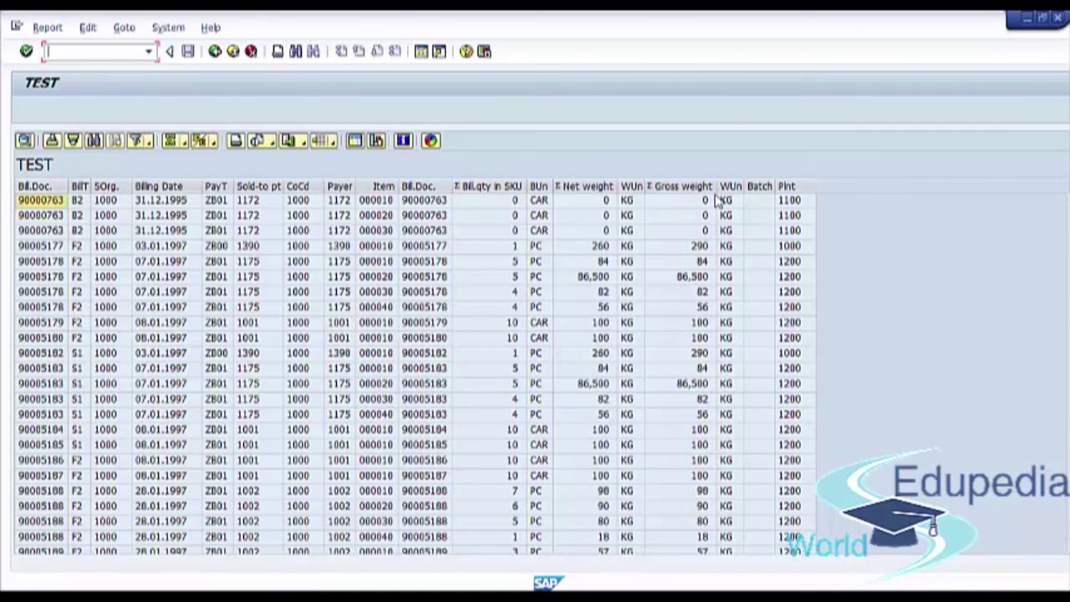
click(215, 51)
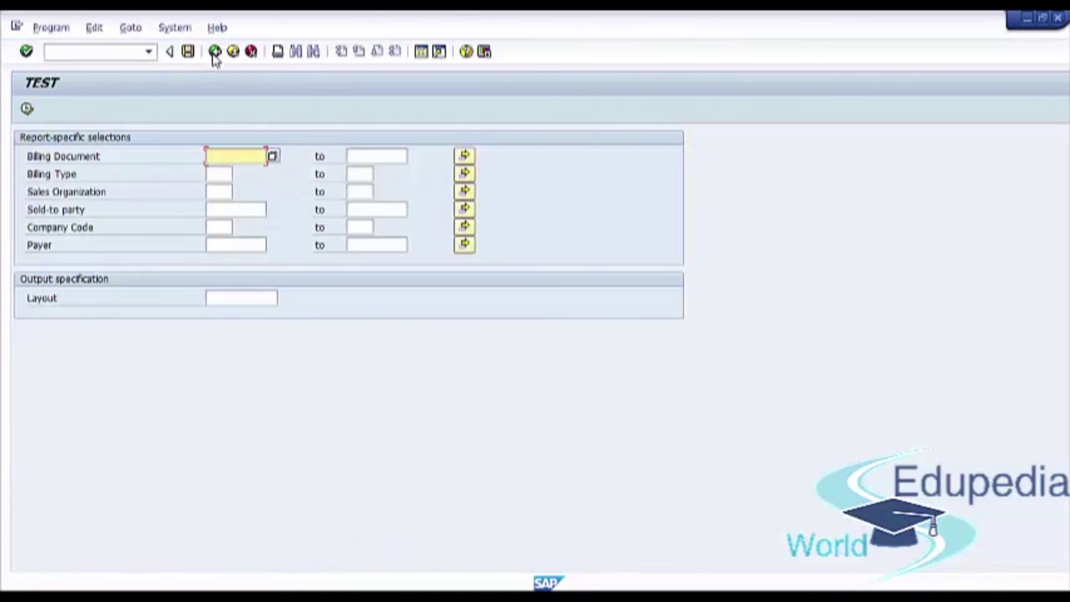
click(215, 52)
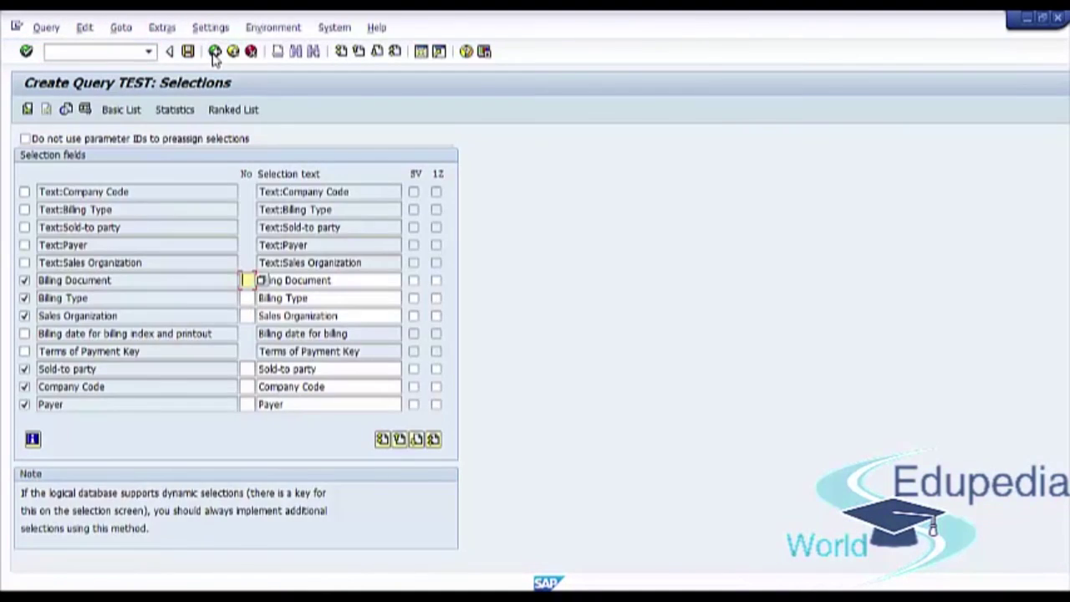
Save query TEST and move the 'Query TEST created' confirmation window aside
click(188, 52)
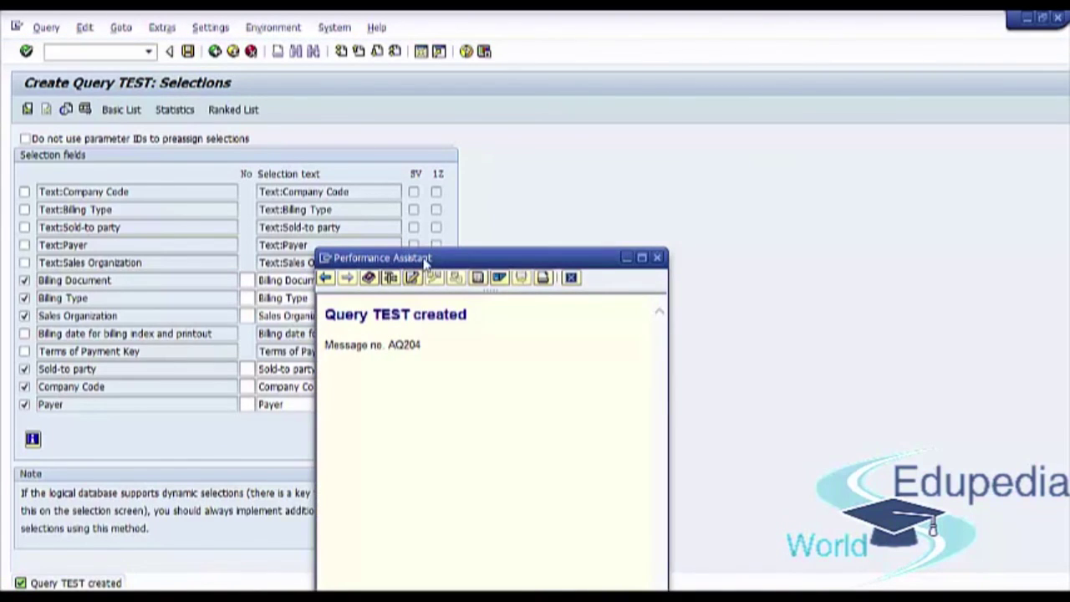
drag(422, 257, 273, 142)
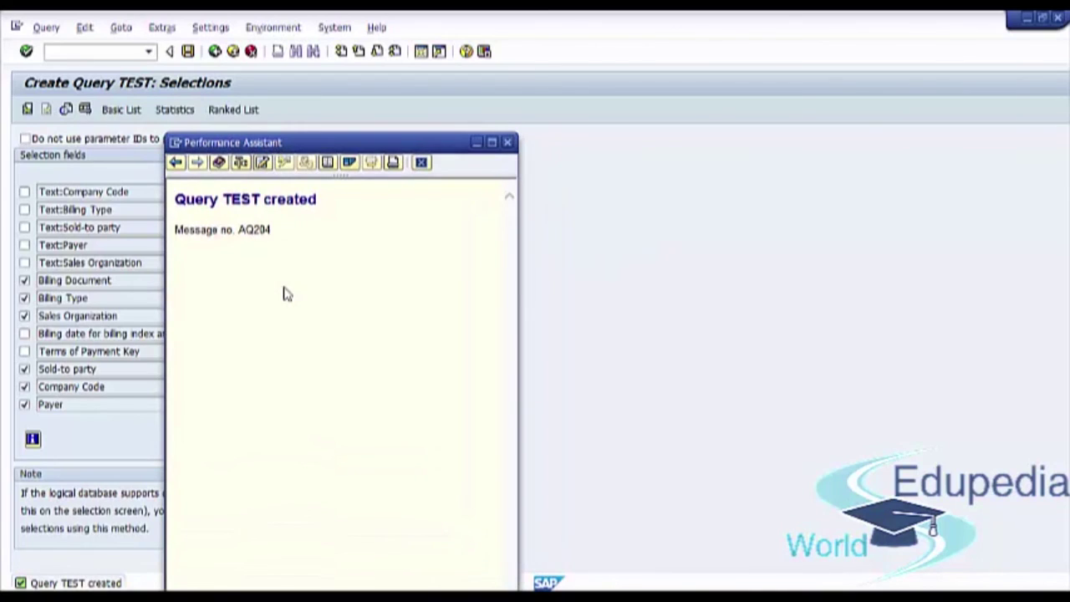